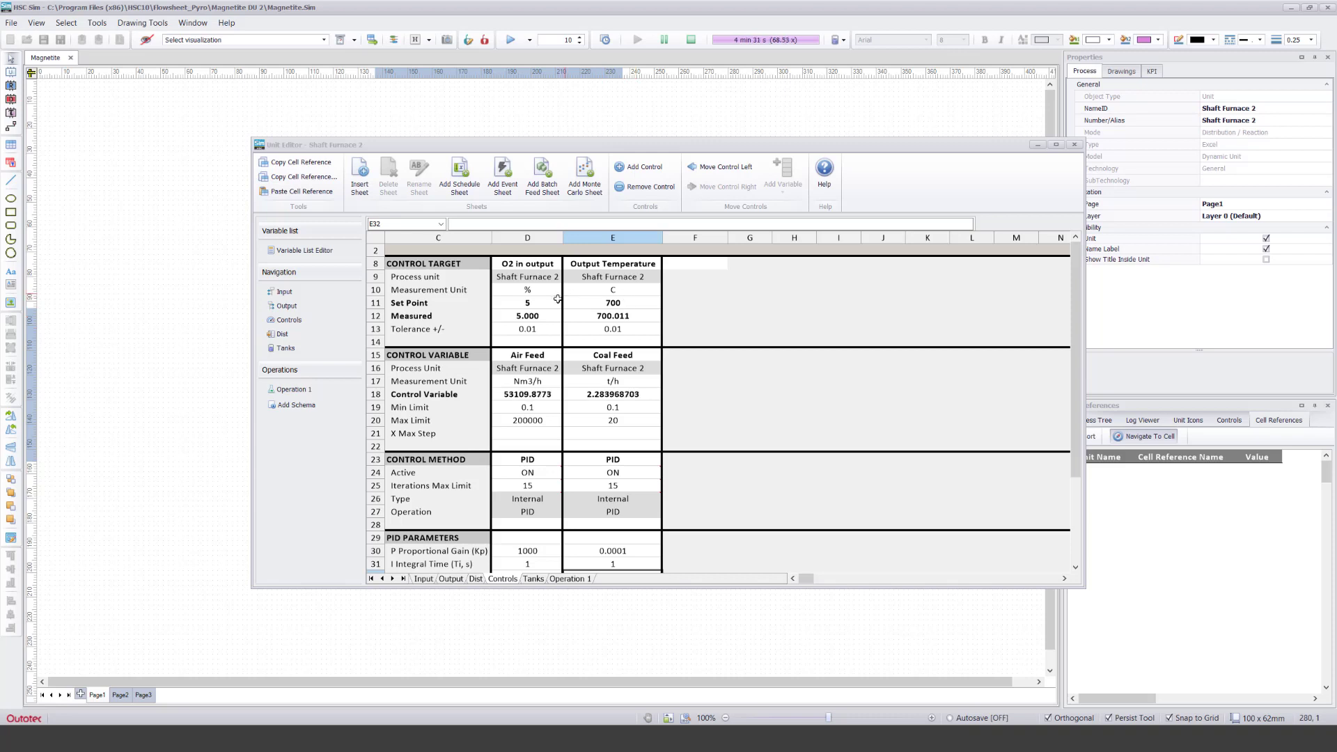
Step: Check the output temperature and coal feed control values during the run and stop the dynamic simulation
{"action": "left_click", "coordinate": [619, 318]}
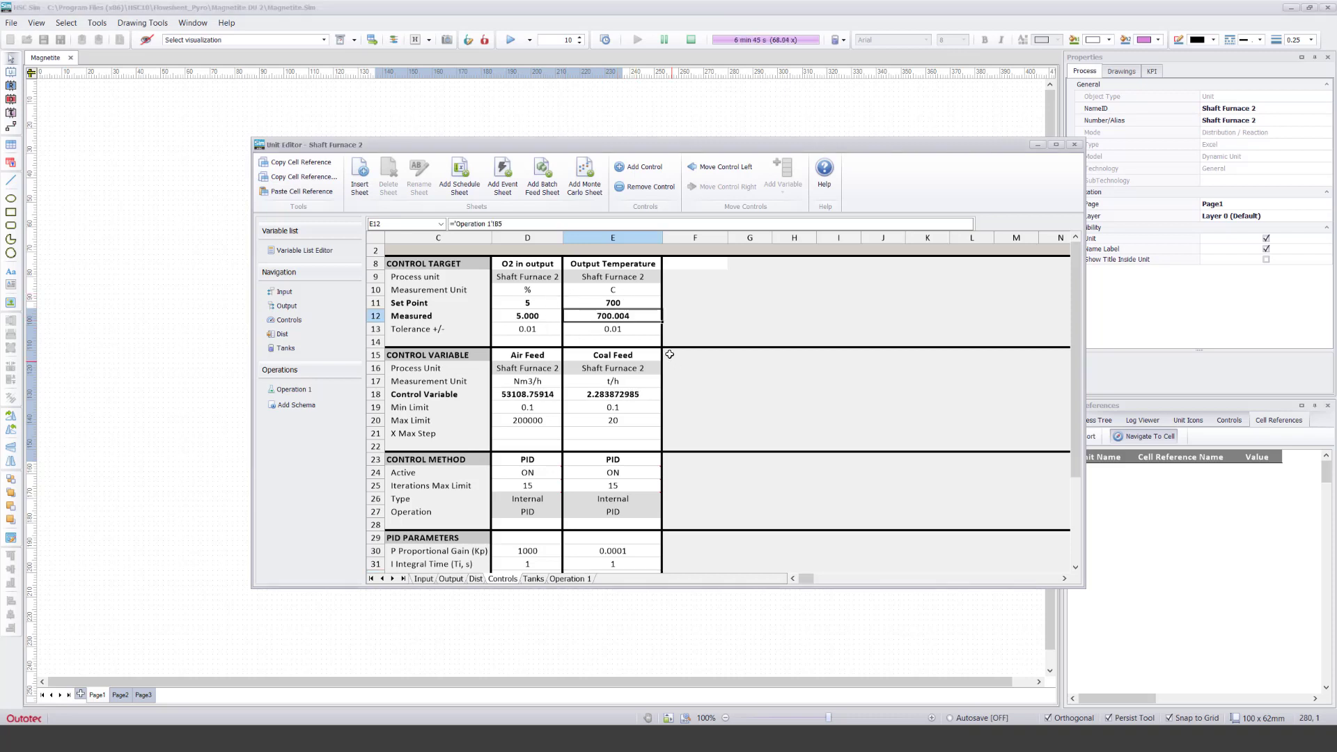
{"action": "left_click", "coordinate": [704, 365]}
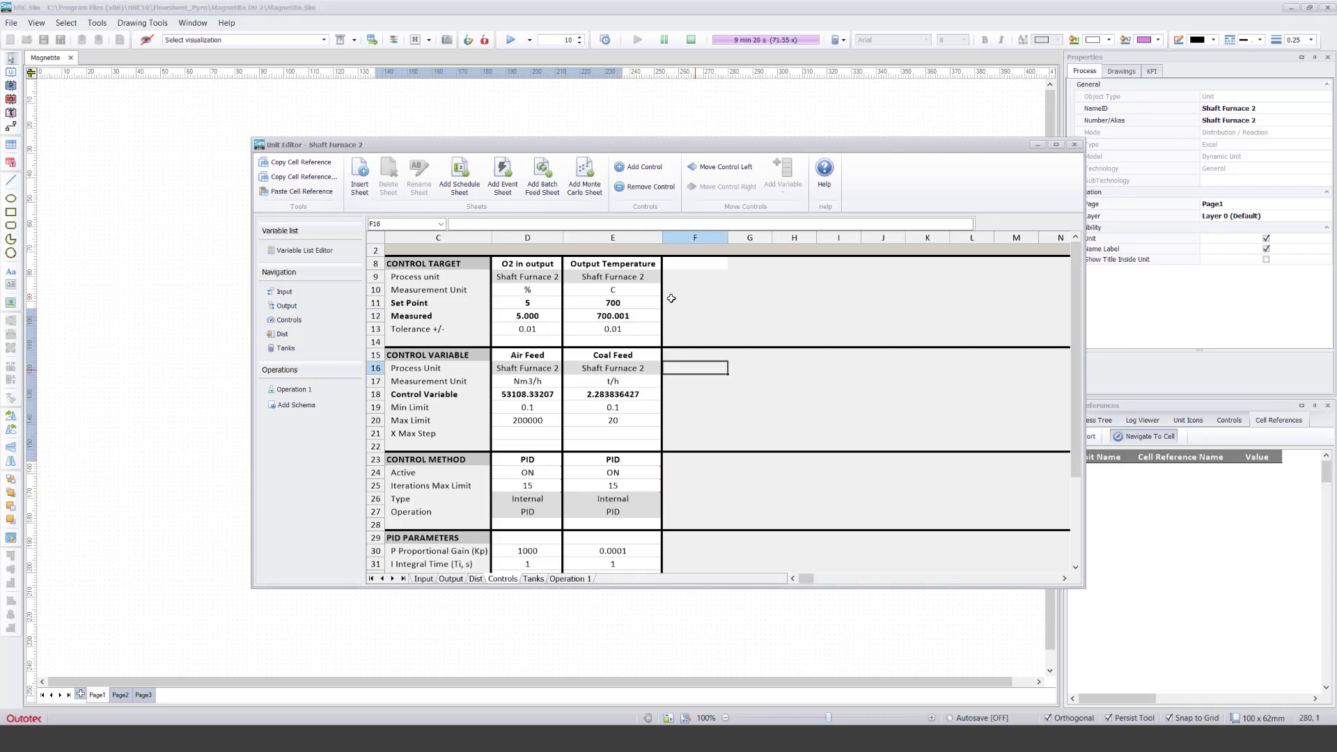
{"action": "left_click", "coordinate": [651, 394]}
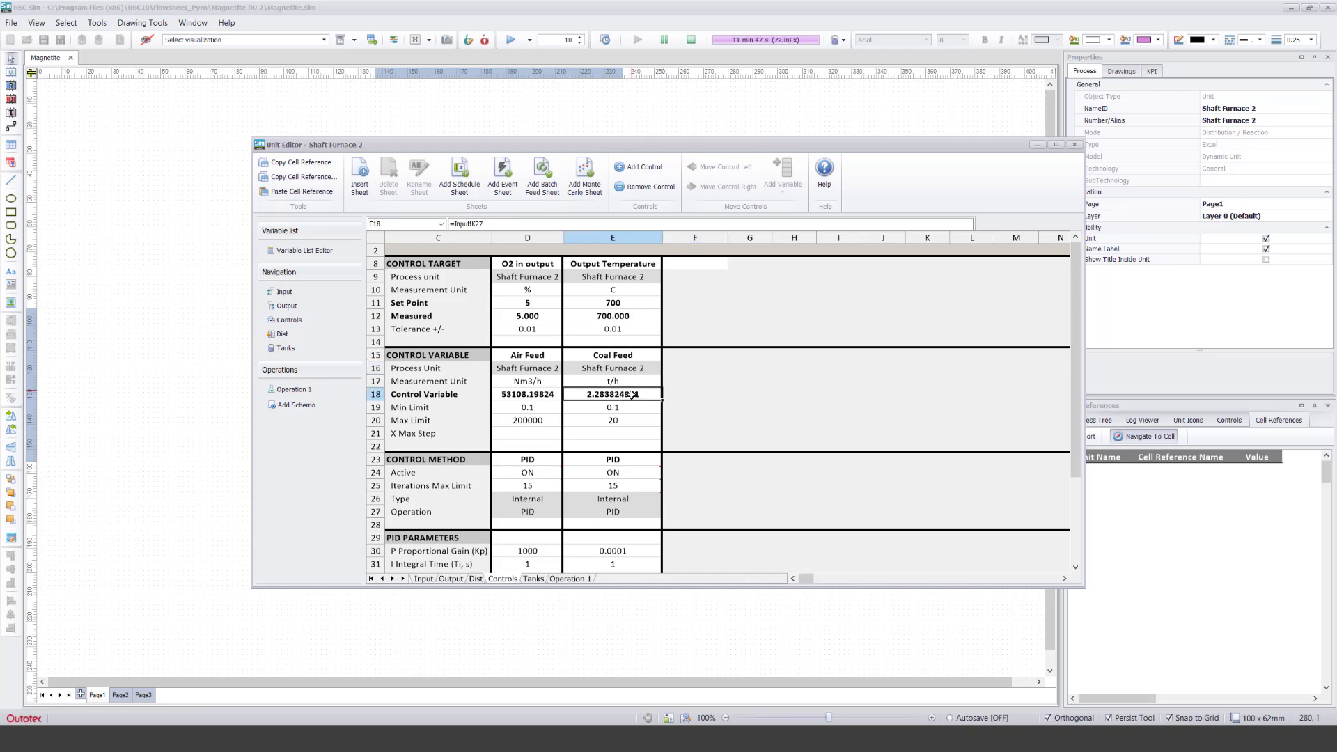
{"action": "left_click", "coordinate": [682, 384]}
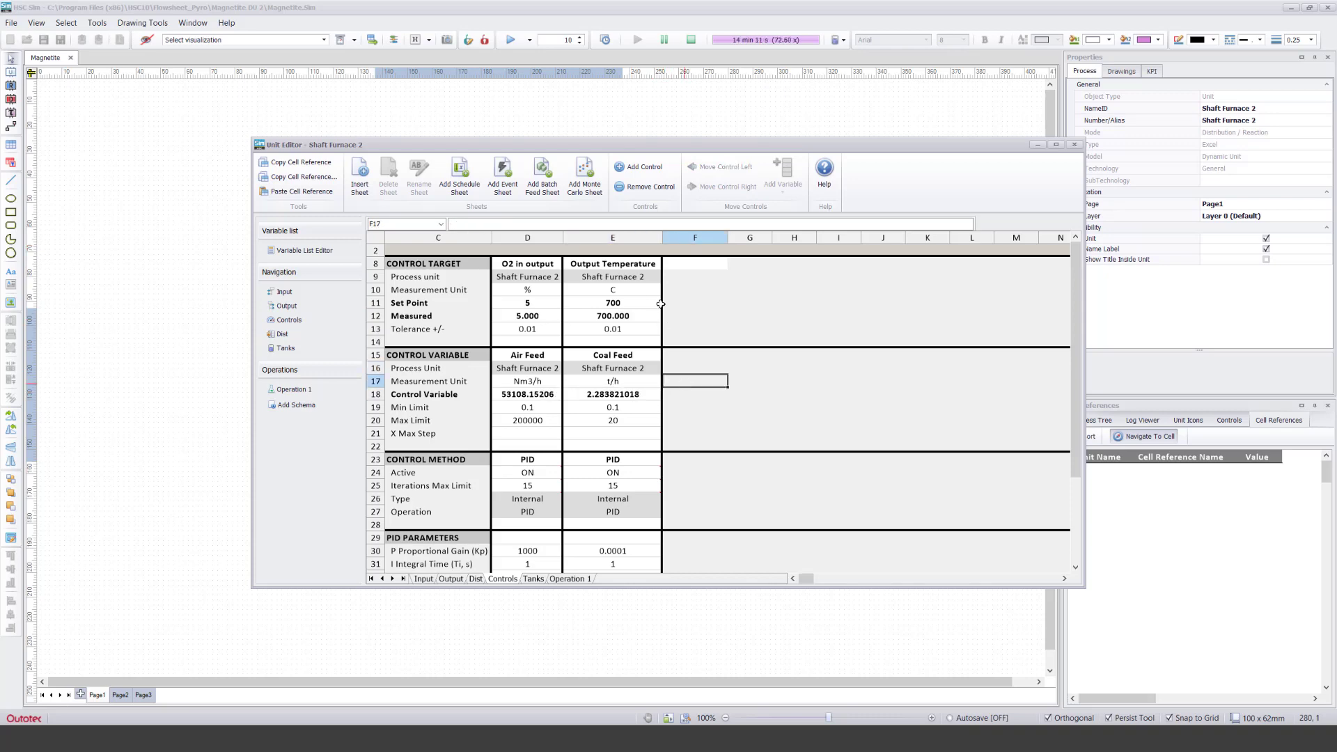
{"action": "left_click", "coordinate": [690, 41]}
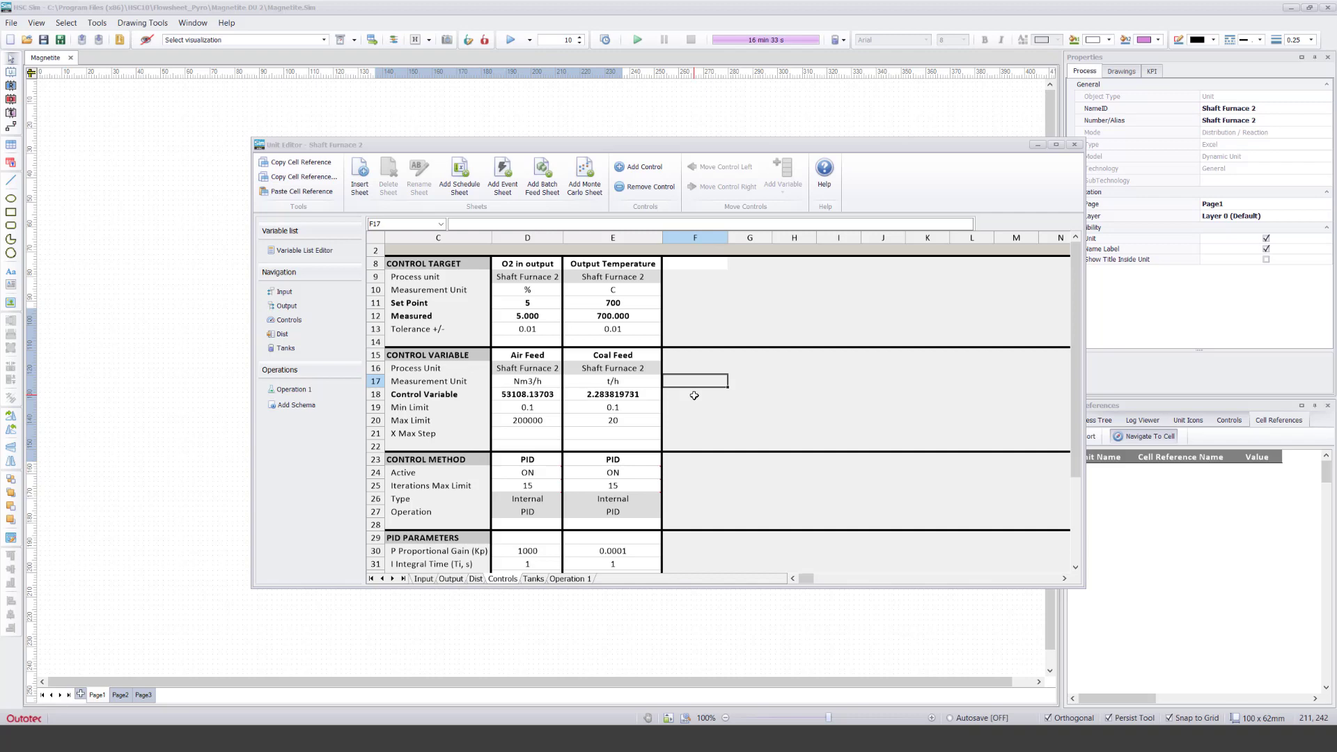
{"action": "left_click", "coordinate": [694, 396]}
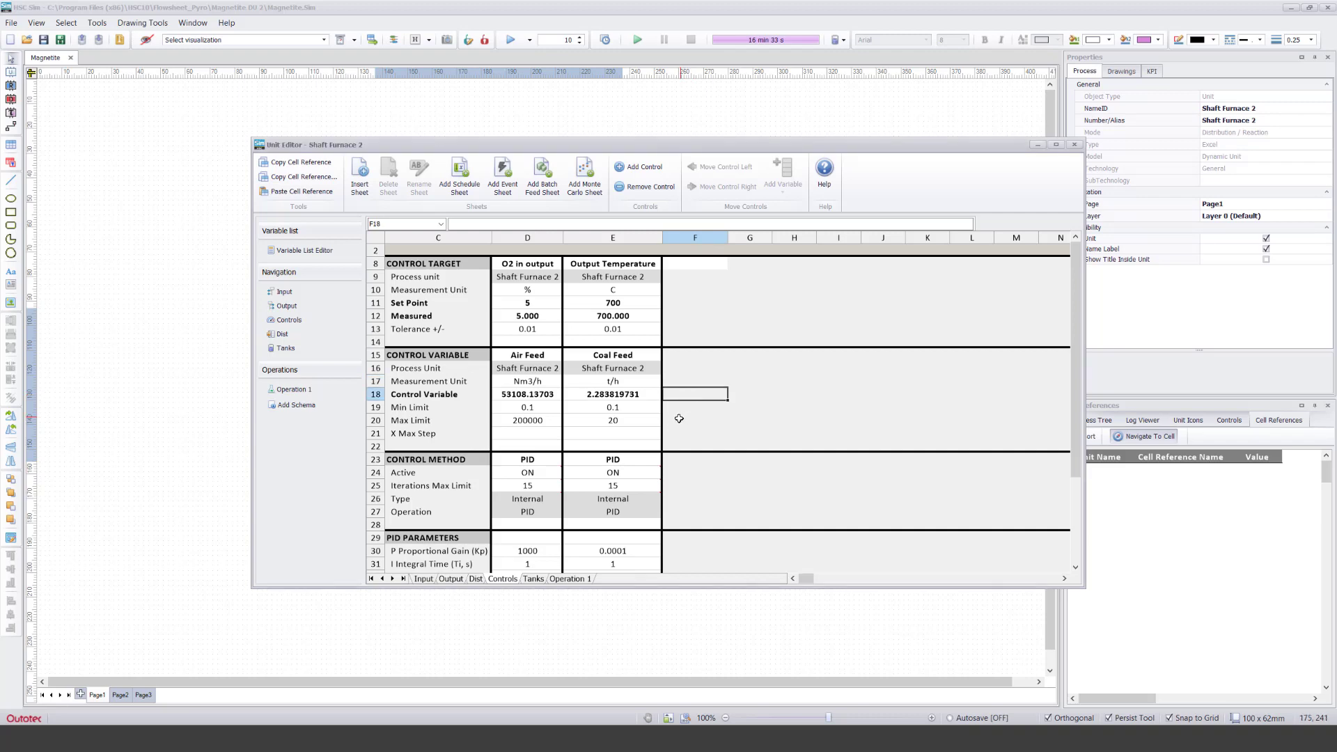
Step: Open the Tanks sheet of Shaft Furnace 2 and enlarge the Unit Editor vertically to show all Tank 1 rows
{"action": "left_click", "coordinate": [533, 579]}
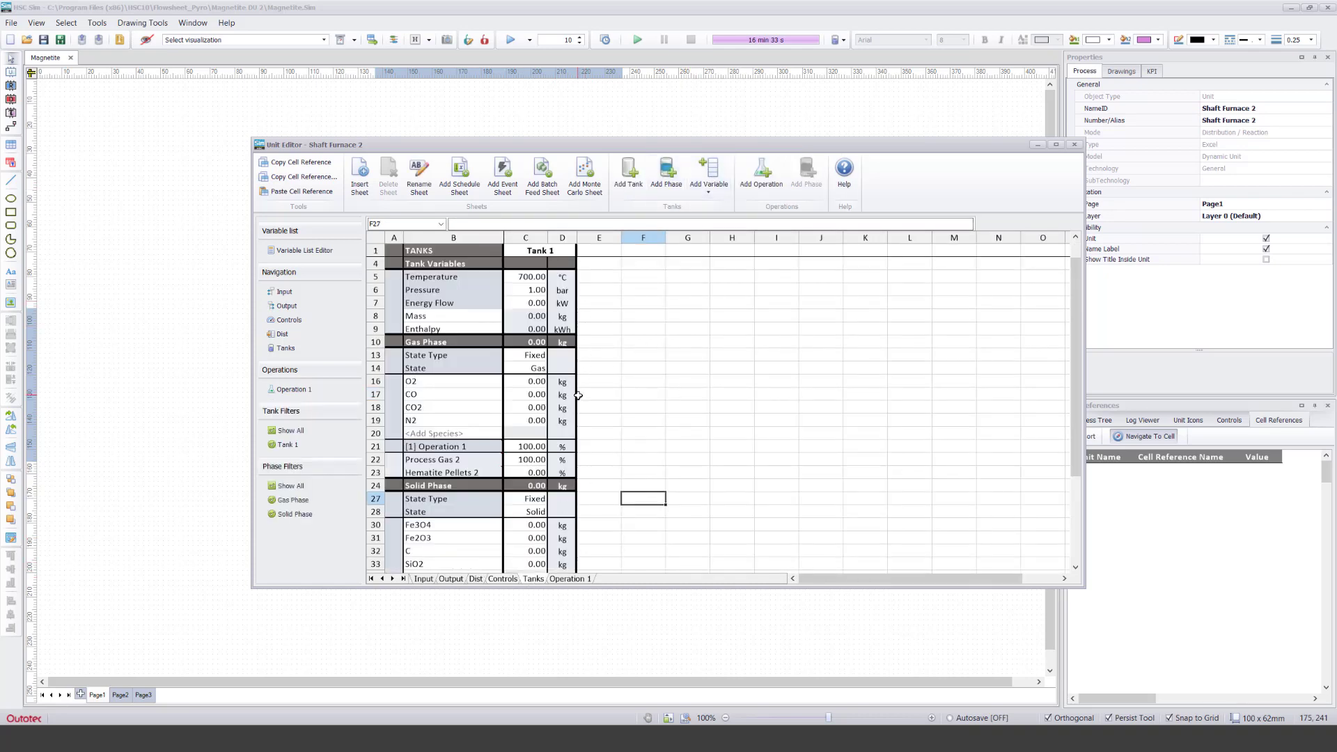
{"action": "right_click", "coordinate": [684, 587]}
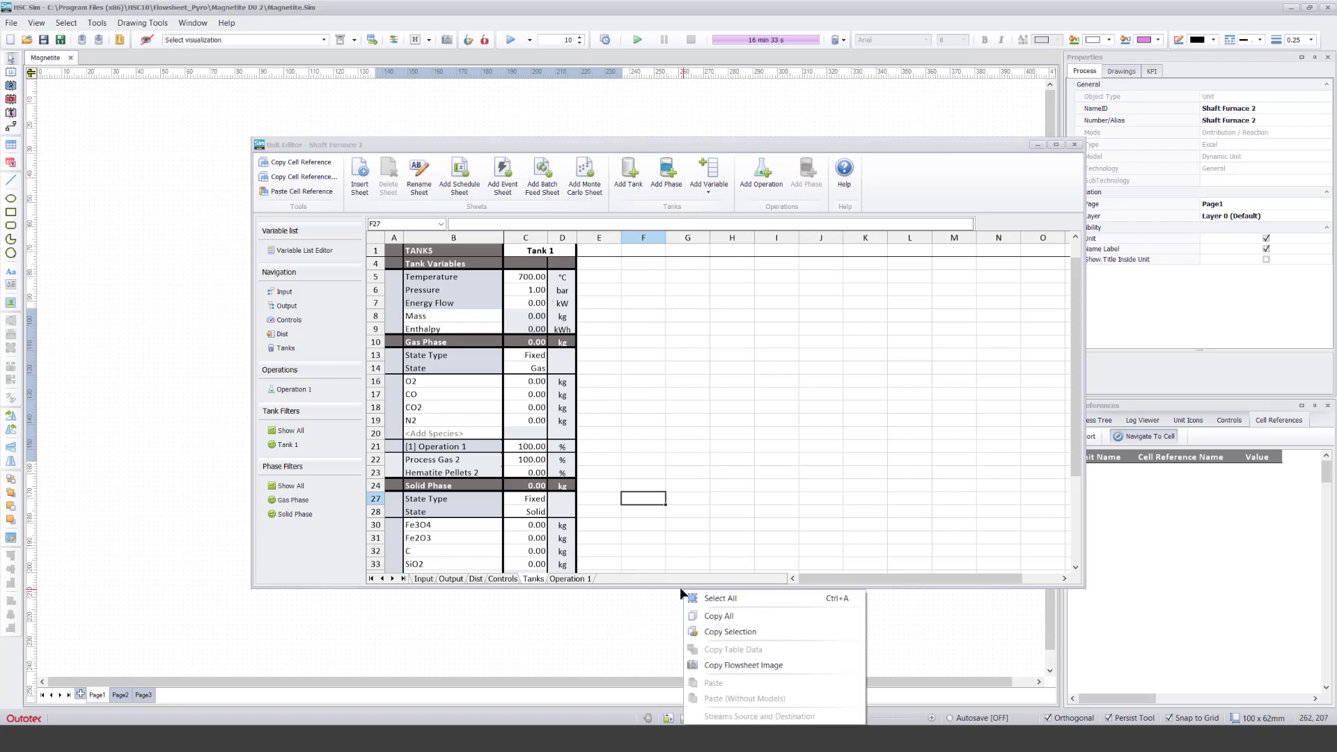
{"action": "left_click_drag", "start_coordinate": [684, 588], "coordinate": [666, 663]}
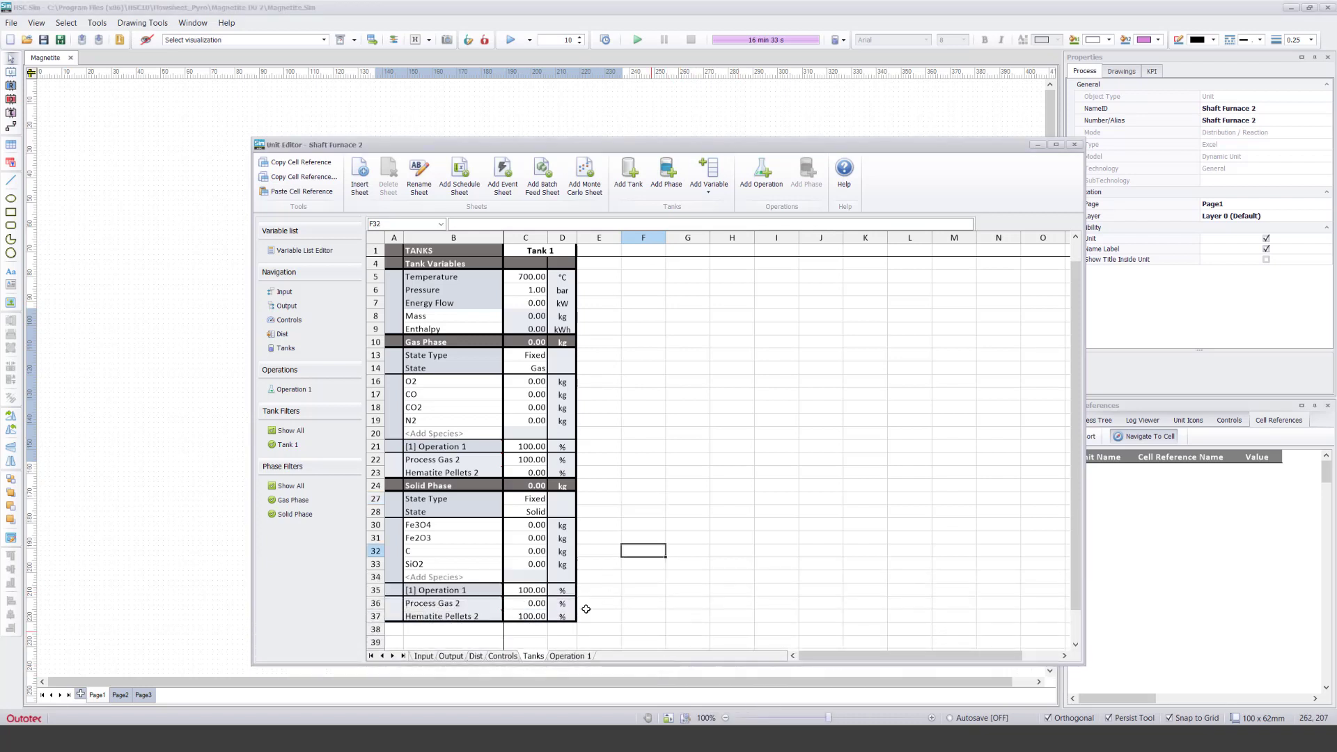
Step: Review Tank 1's mass transfer rows for Process Gas 2 and Hematite Pellets 2, and run the simulation briefly before stopping it
{"action": "left_click", "coordinate": [531, 616]}
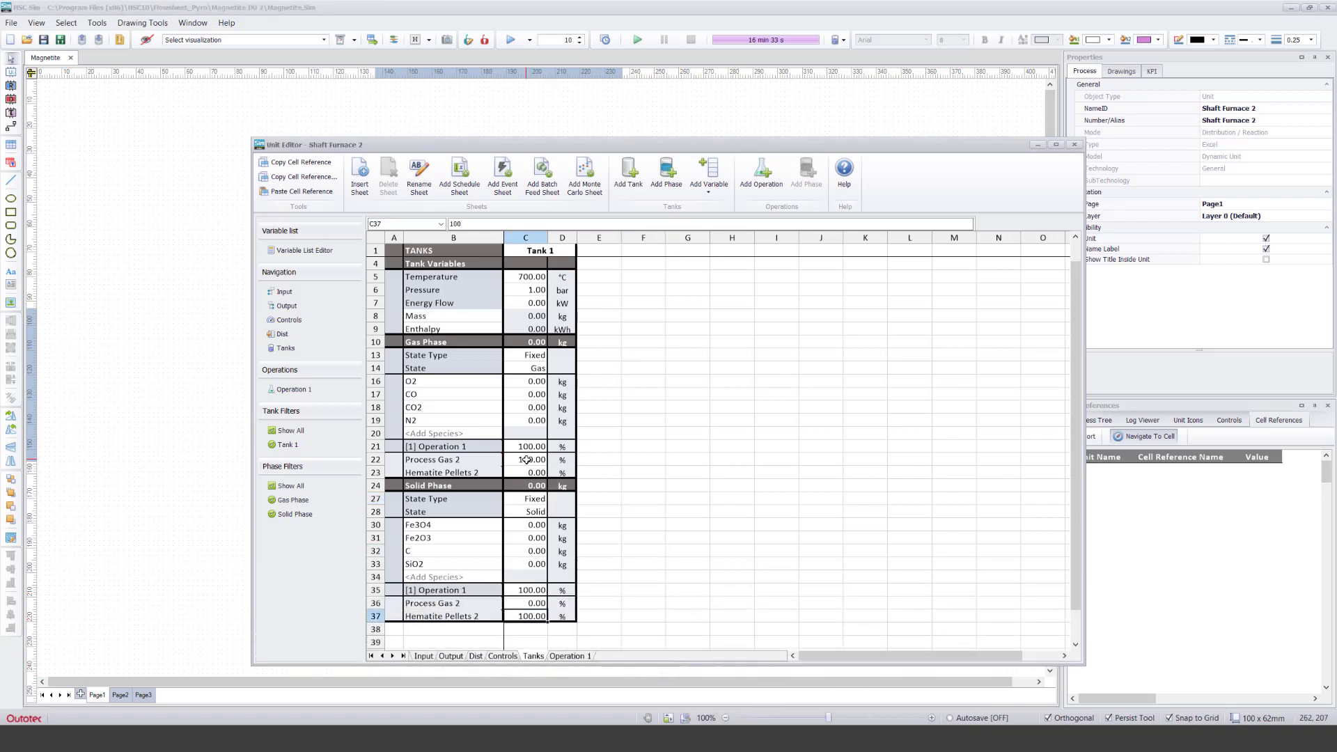
{"action": "mouse_move", "coordinate": [506, 457]}
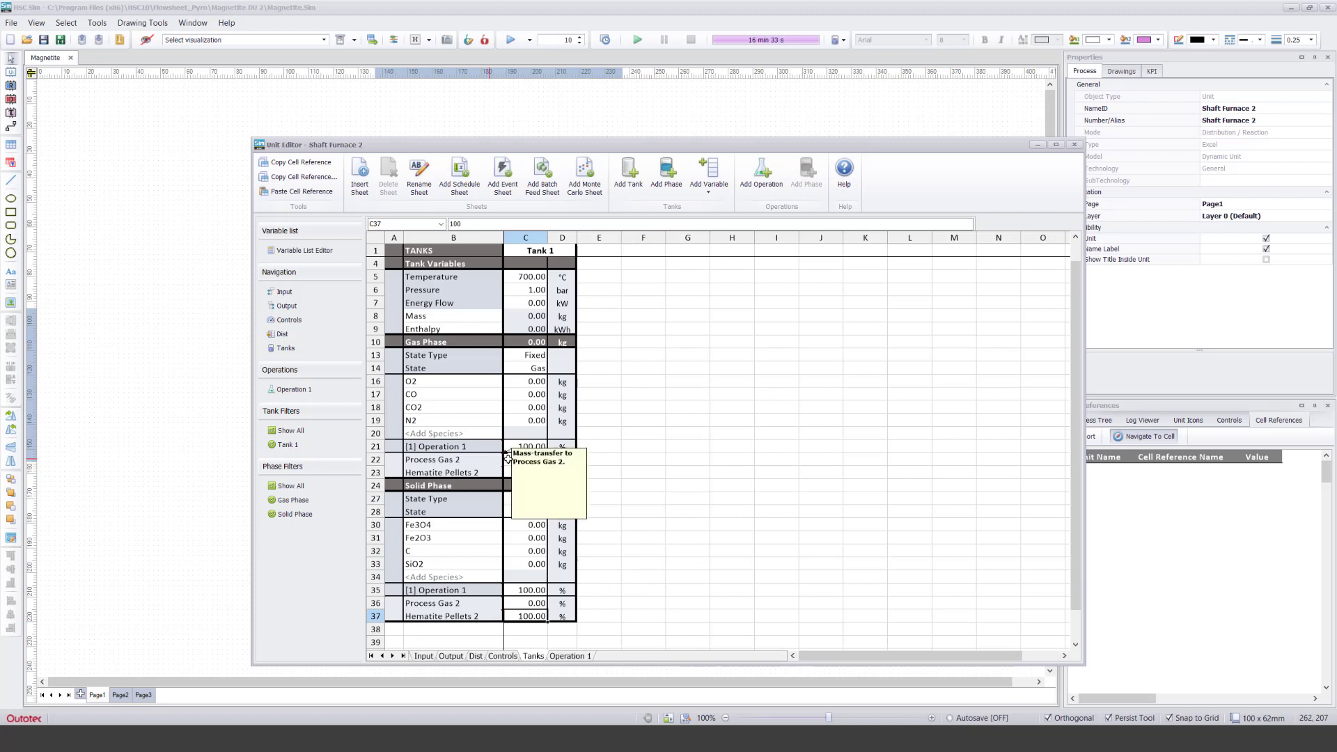
{"action": "left_click", "coordinate": [456, 461]}
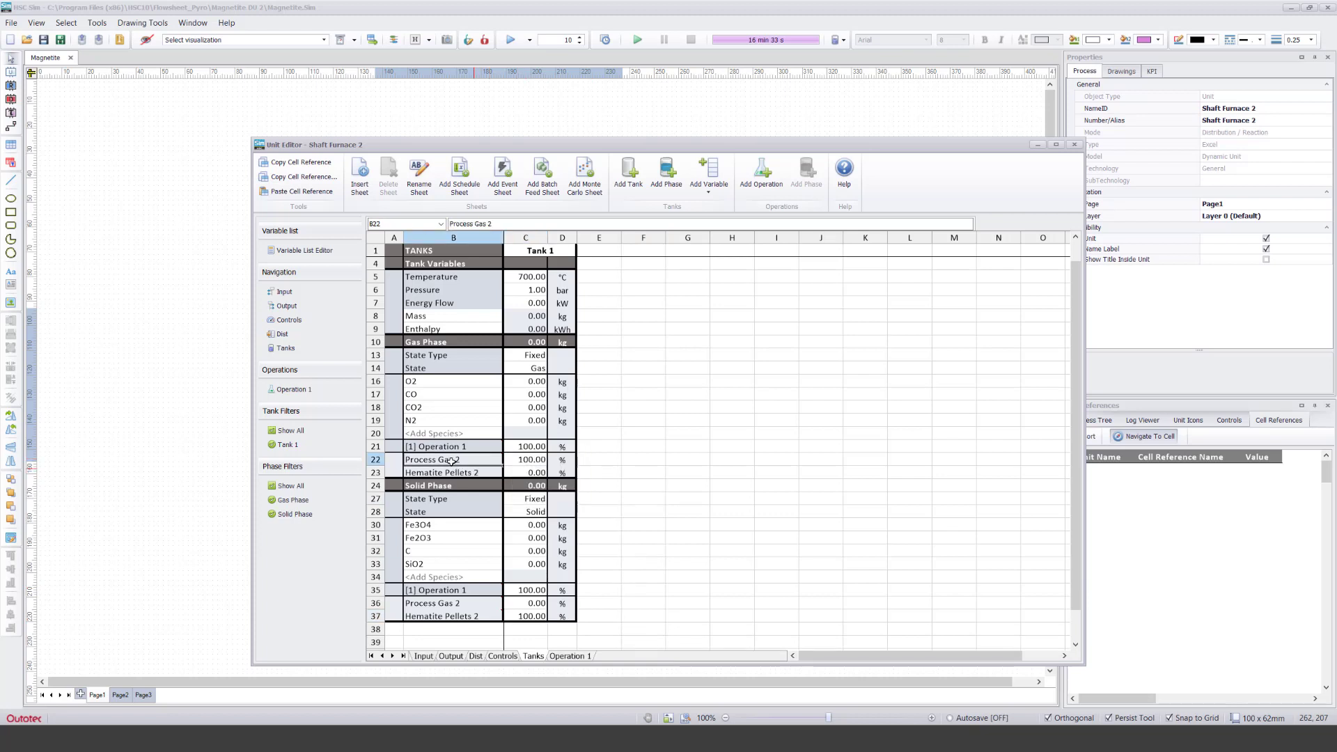
{"action": "left_click", "coordinate": [642, 421]}
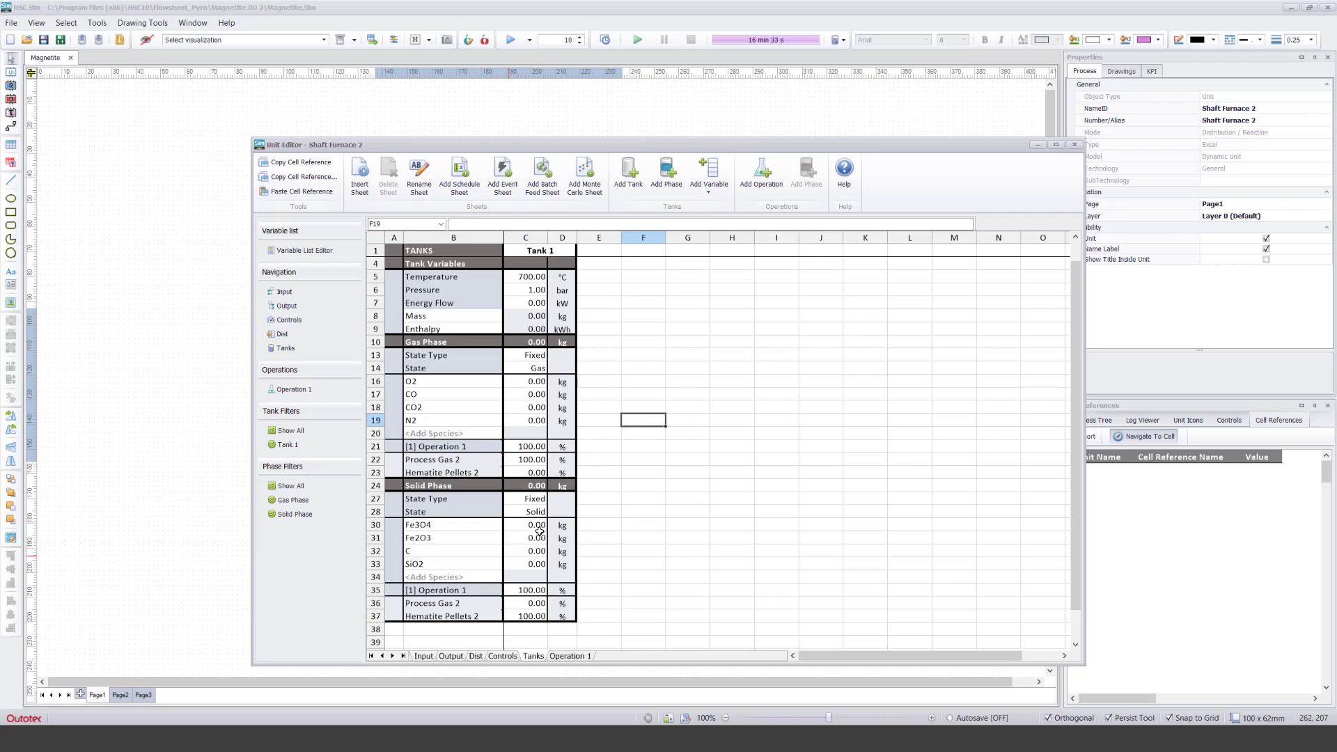
{"action": "left_click", "coordinate": [638, 40]}
{"action": "left_click", "coordinate": [691, 40]}
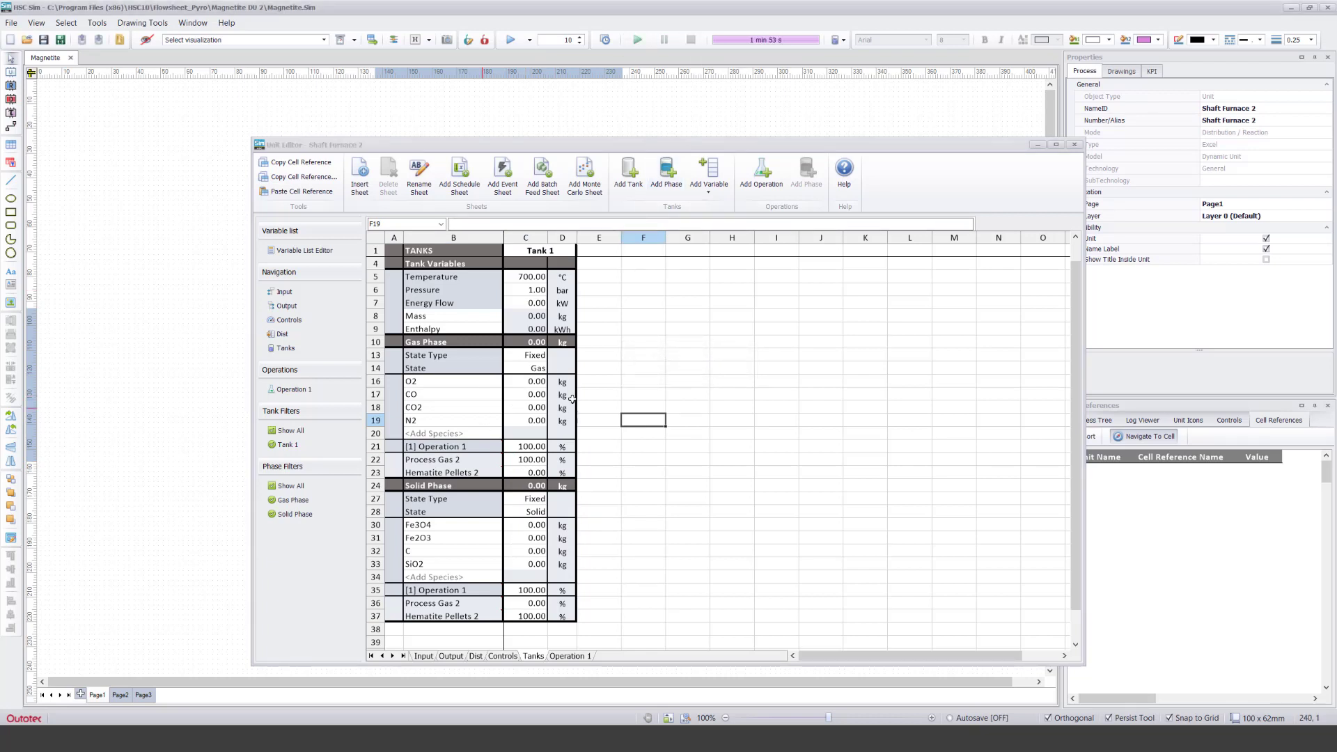
Step: Set the gas phase mass transfer from Tank 1 to Process Gas 2 to 90%
{"action": "left_click", "coordinate": [529, 461]}
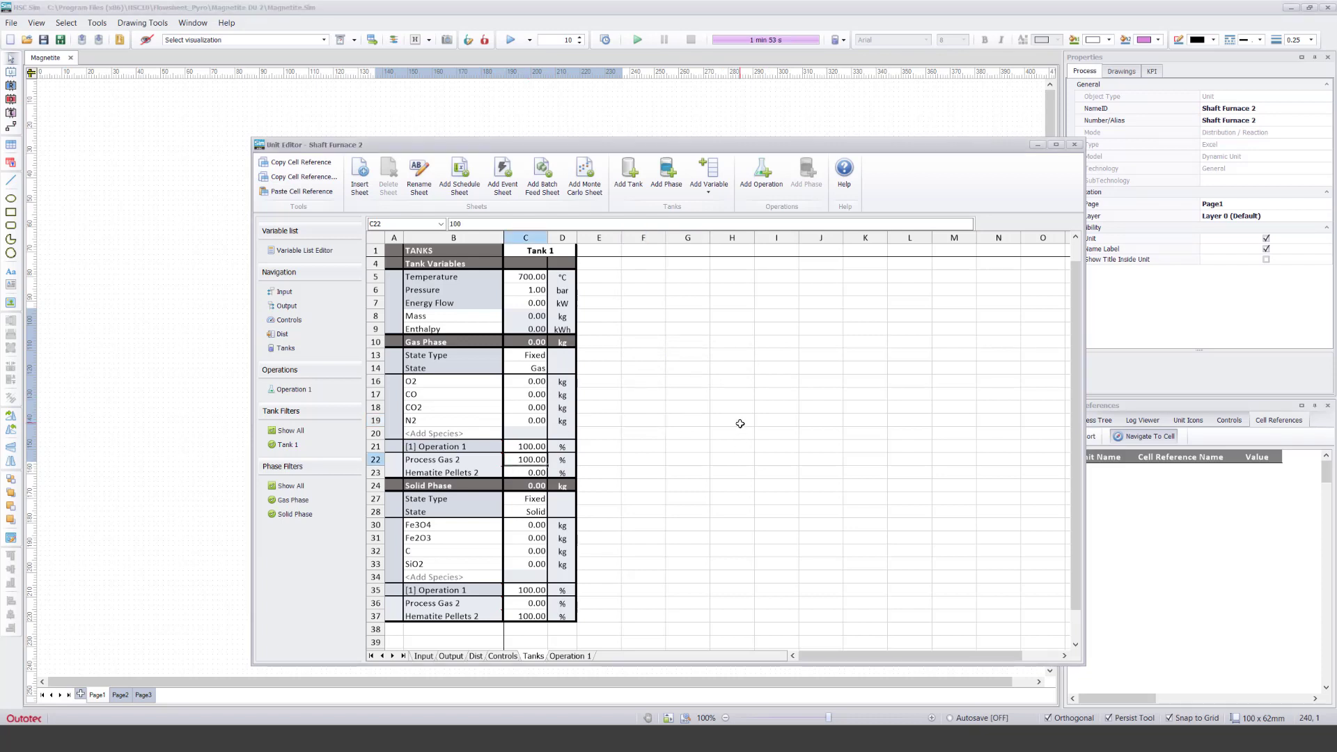
{"action": "type", "text": "90"}
{"action": "key", "text": "Return"}
Step: Set the solid phase mass transfer from Tank 1 to Hematite Pellets 2 to 10%
{"action": "key", "text": "Down"}
{"action": "key", "text": "Down"}
{"action": "key", "text": "Down"}
{"action": "key", "text": "Down"}
{"action": "key", "text": "Down"}
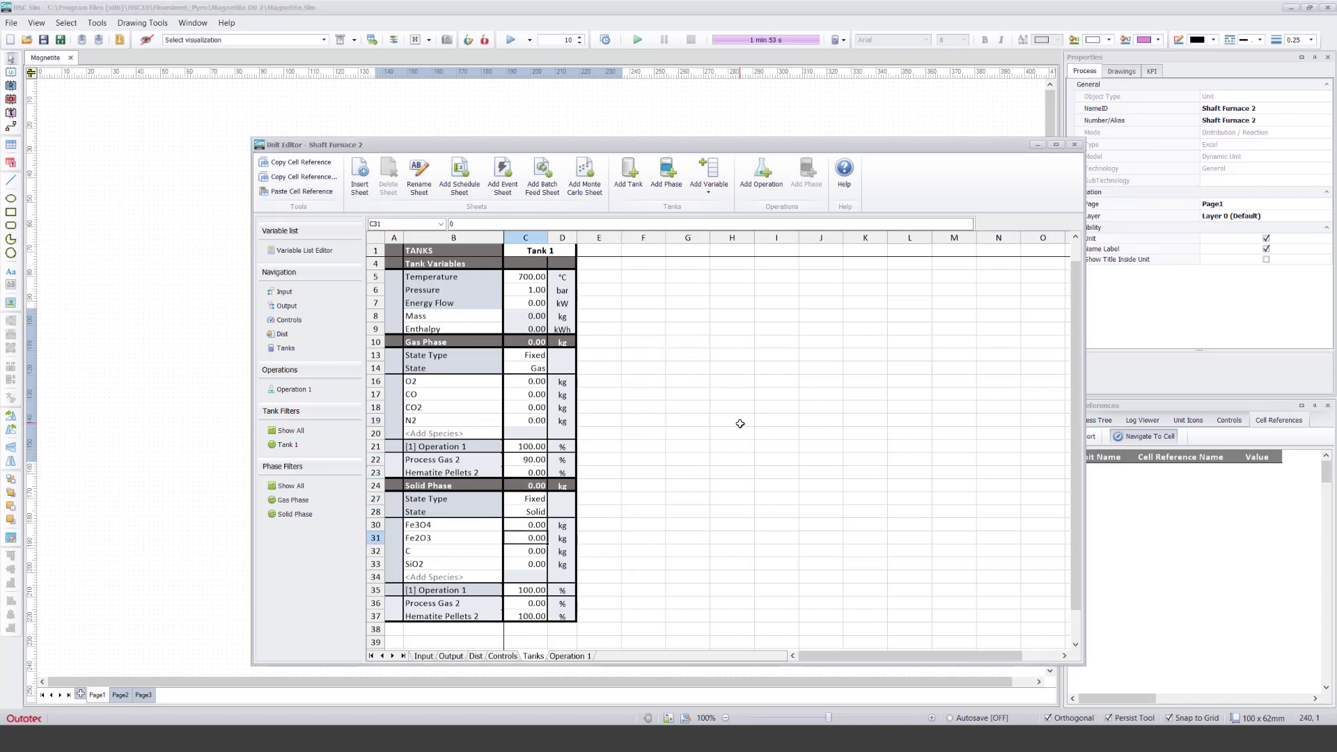
{"action": "key", "text": "Down"}
{"action": "key", "text": "Down"}
{"action": "key", "text": "Down"}
{"action": "key", "text": "Down"}
{"action": "key", "text": "Down"}
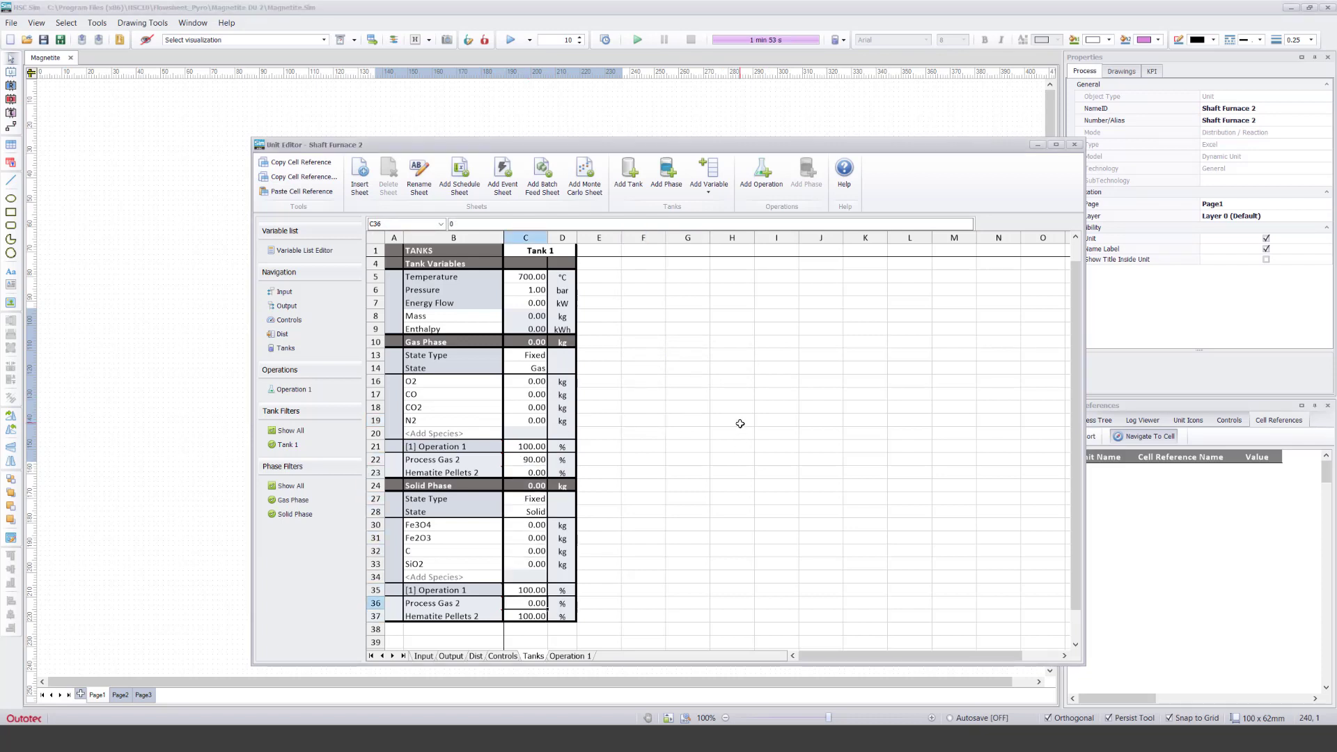
{"action": "key", "text": "Down"}
{"action": "type", "text": "10"}
{"action": "key", "text": "Return"}
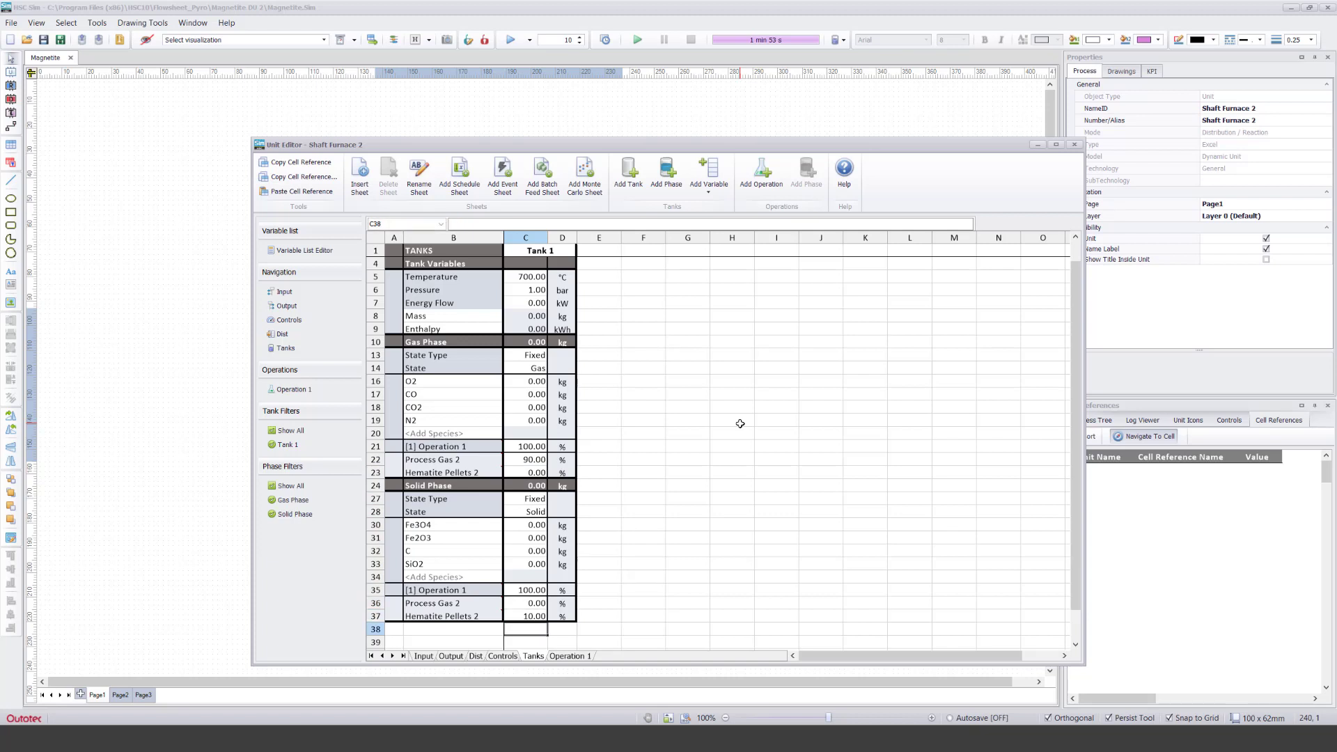
{"action": "key", "text": "Right"}
{"action": "key", "text": "Right"}
{"action": "key", "text": "Right"}
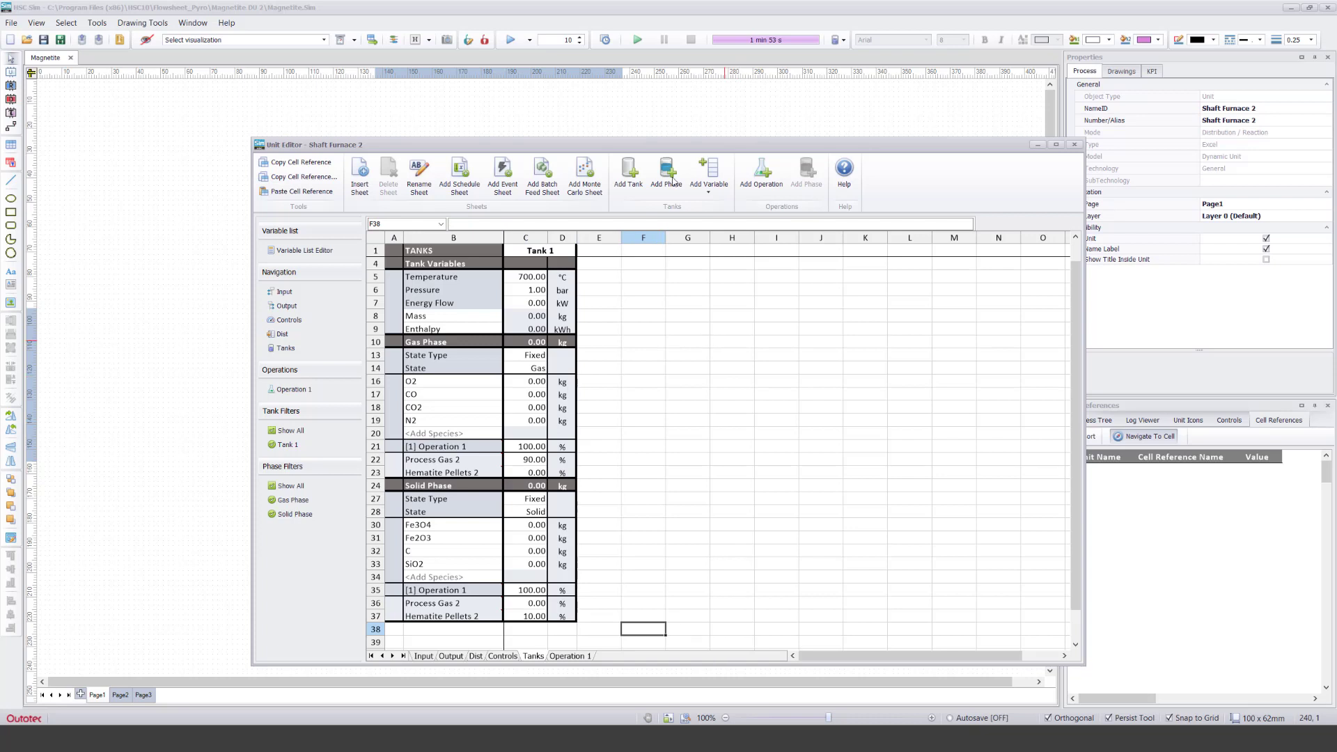
Step: Run the dynamic simulation, inspect the gas and solid amounts accumulating in Tank 1, and stop the run
{"action": "left_click", "coordinate": [638, 41]}
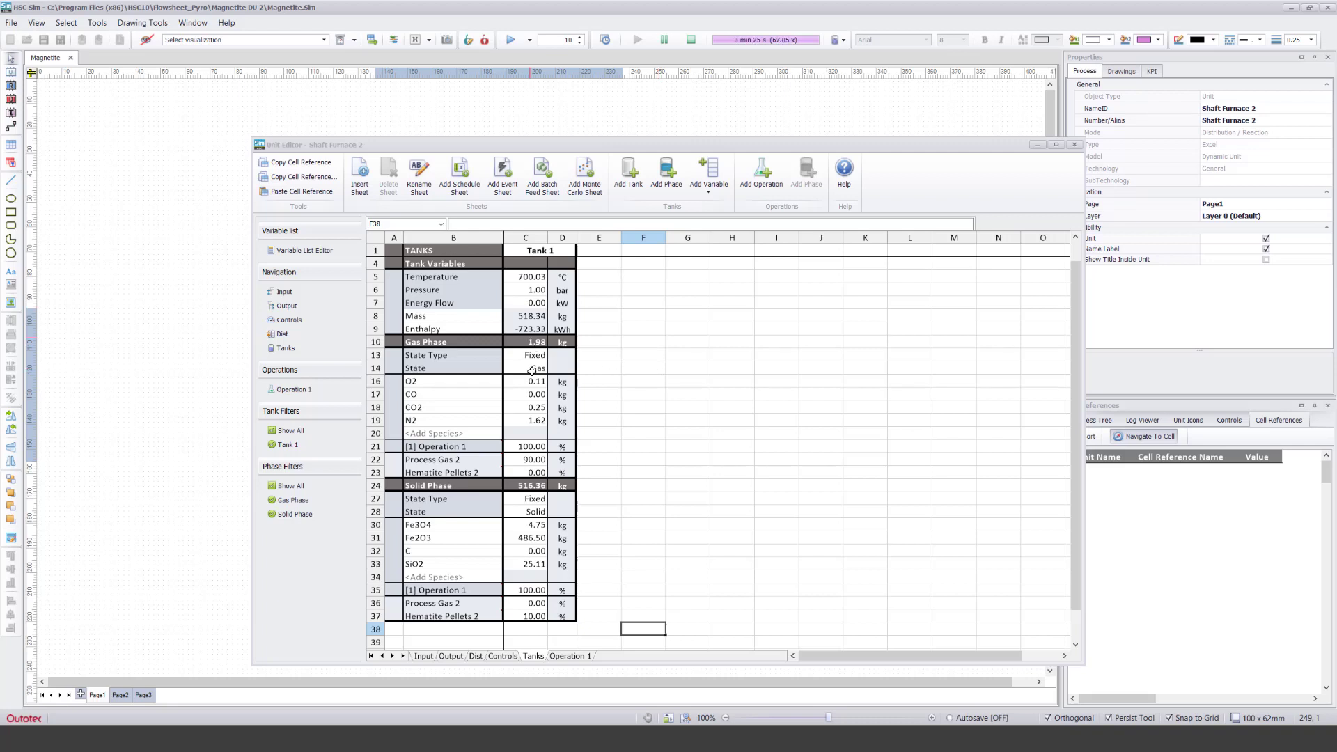
{"action": "left_click", "coordinate": [529, 395]}
{"action": "left_click", "coordinate": [534, 524]}
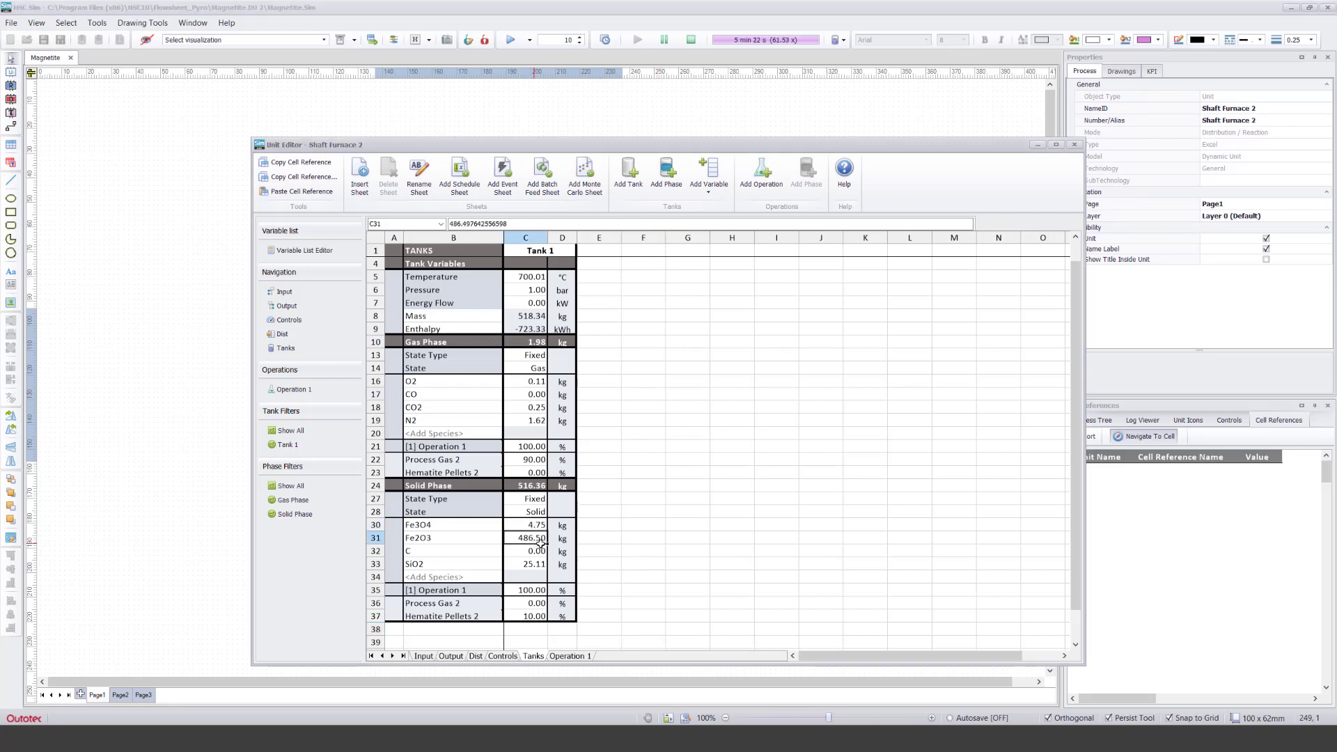
{"action": "left_click", "coordinate": [645, 403]}
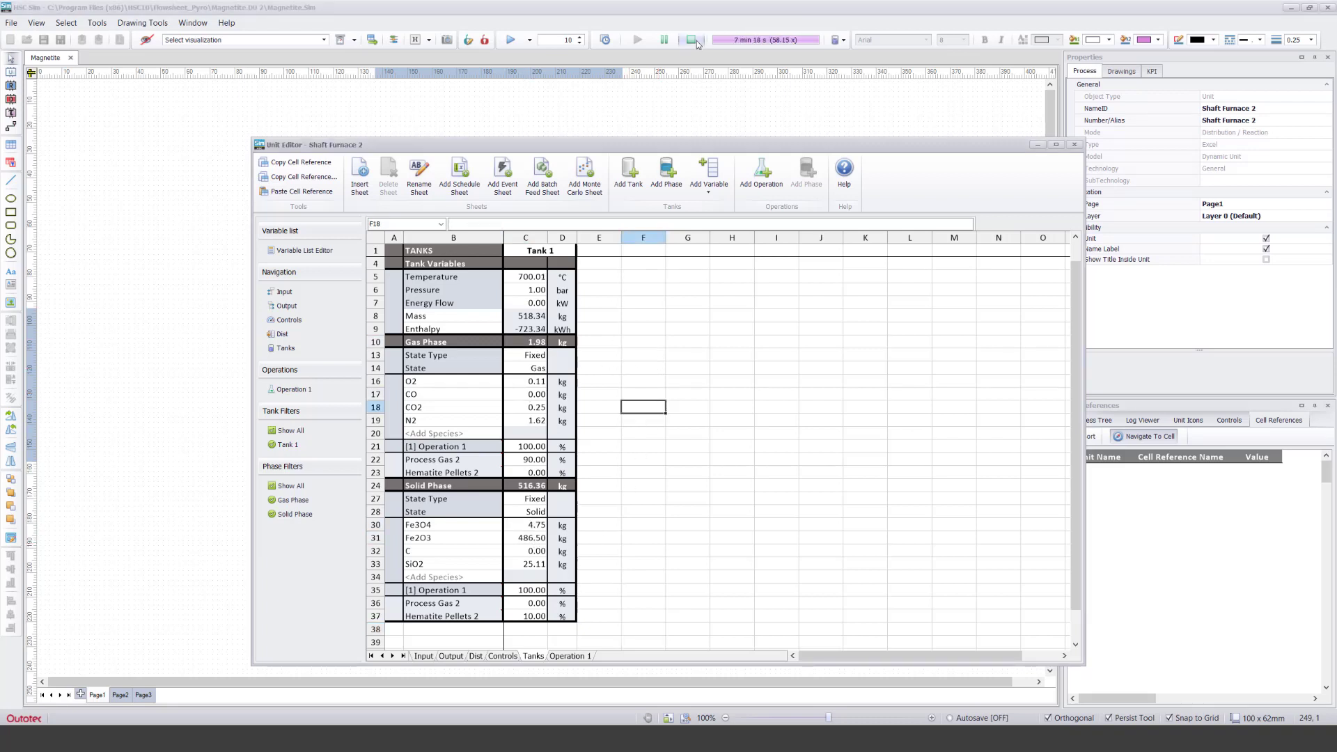
{"action": "left_click", "coordinate": [531, 462]}
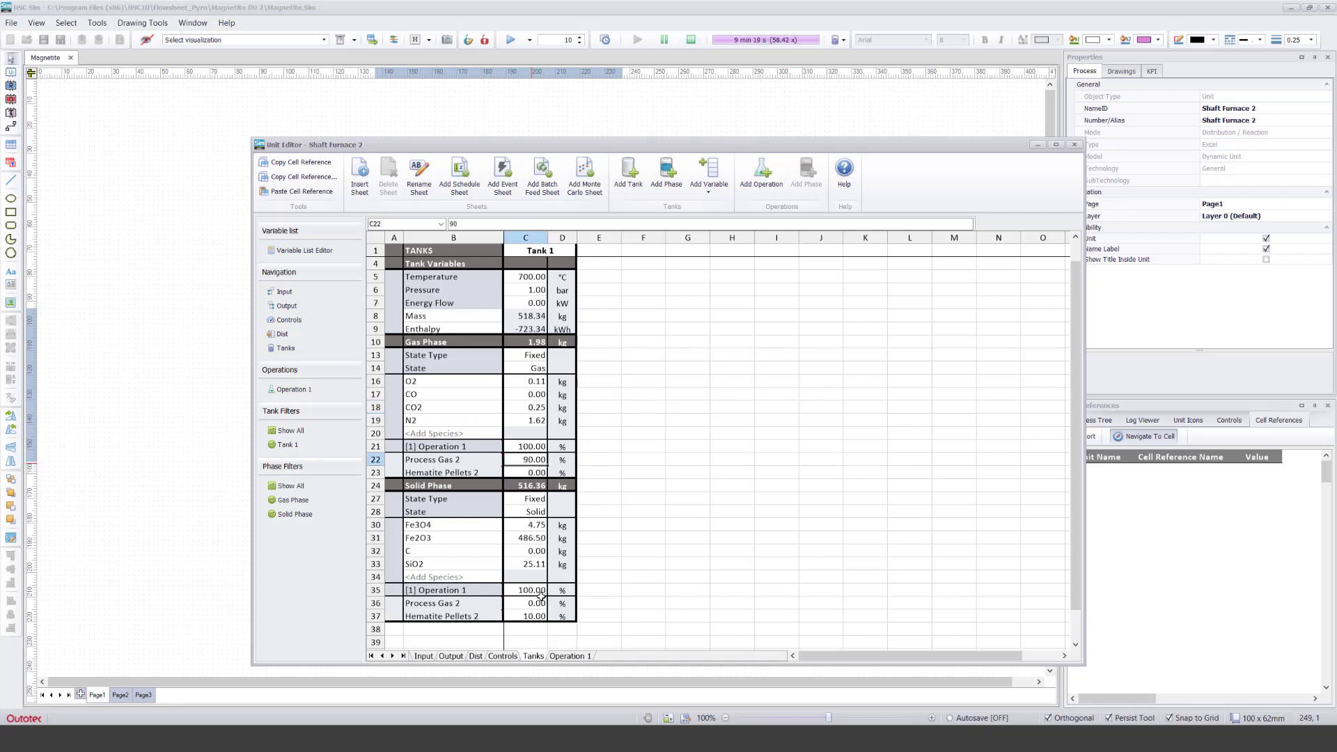
{"action": "left_click", "coordinate": [530, 550]}
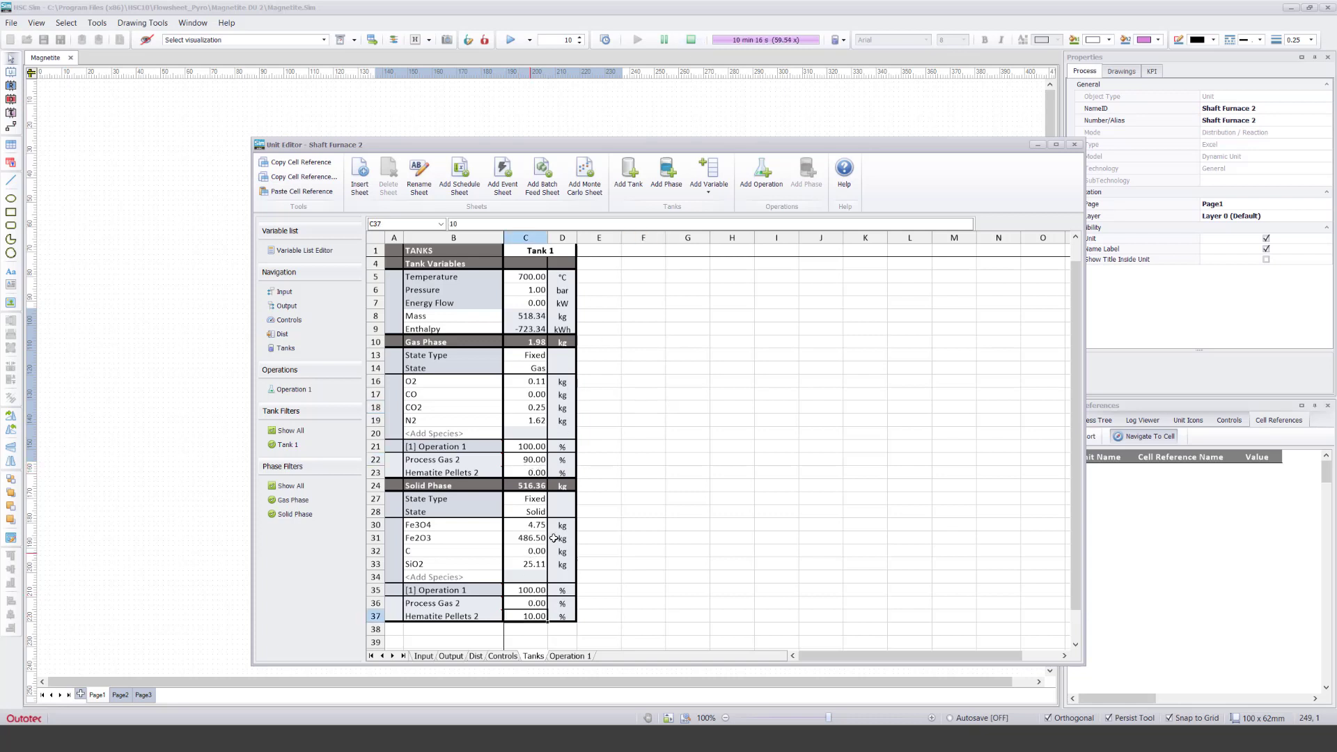
{"action": "left_click", "coordinate": [629, 434]}
{"action": "left_click", "coordinate": [596, 420]}
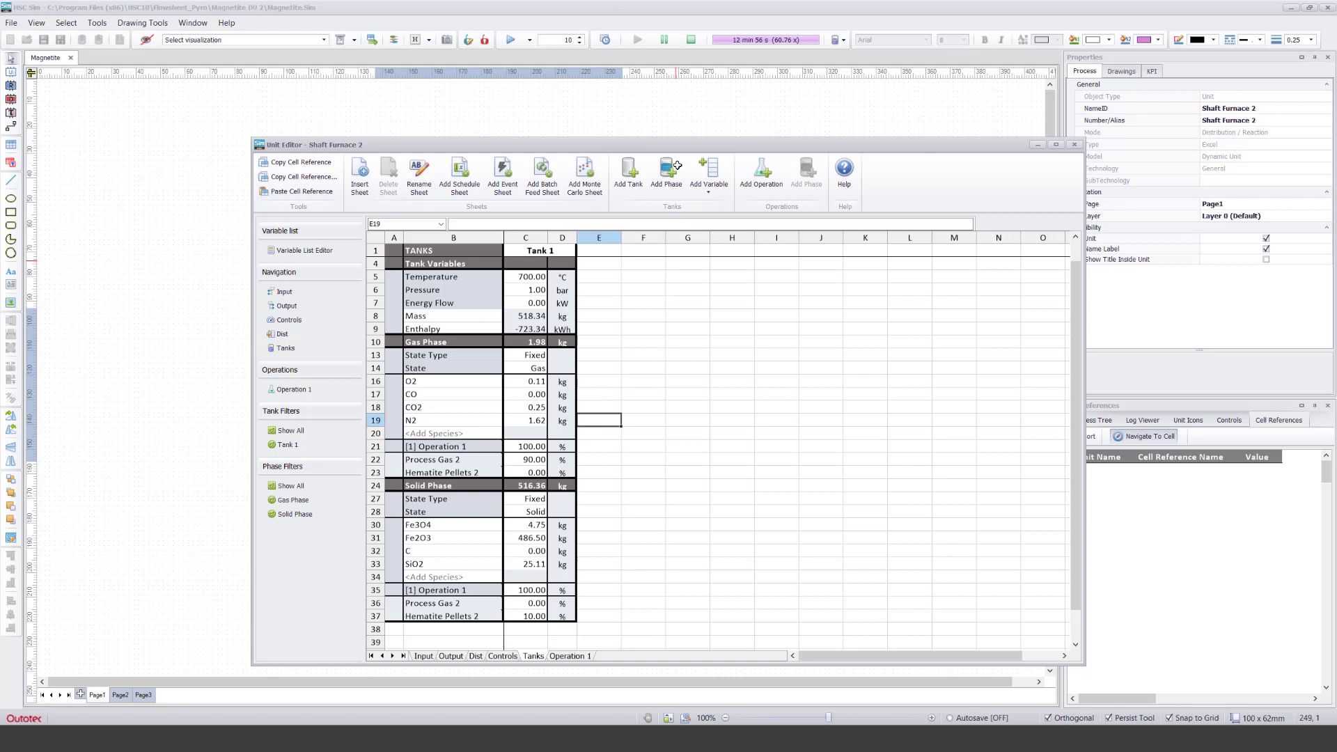
{"action": "left_click", "coordinate": [689, 41]}
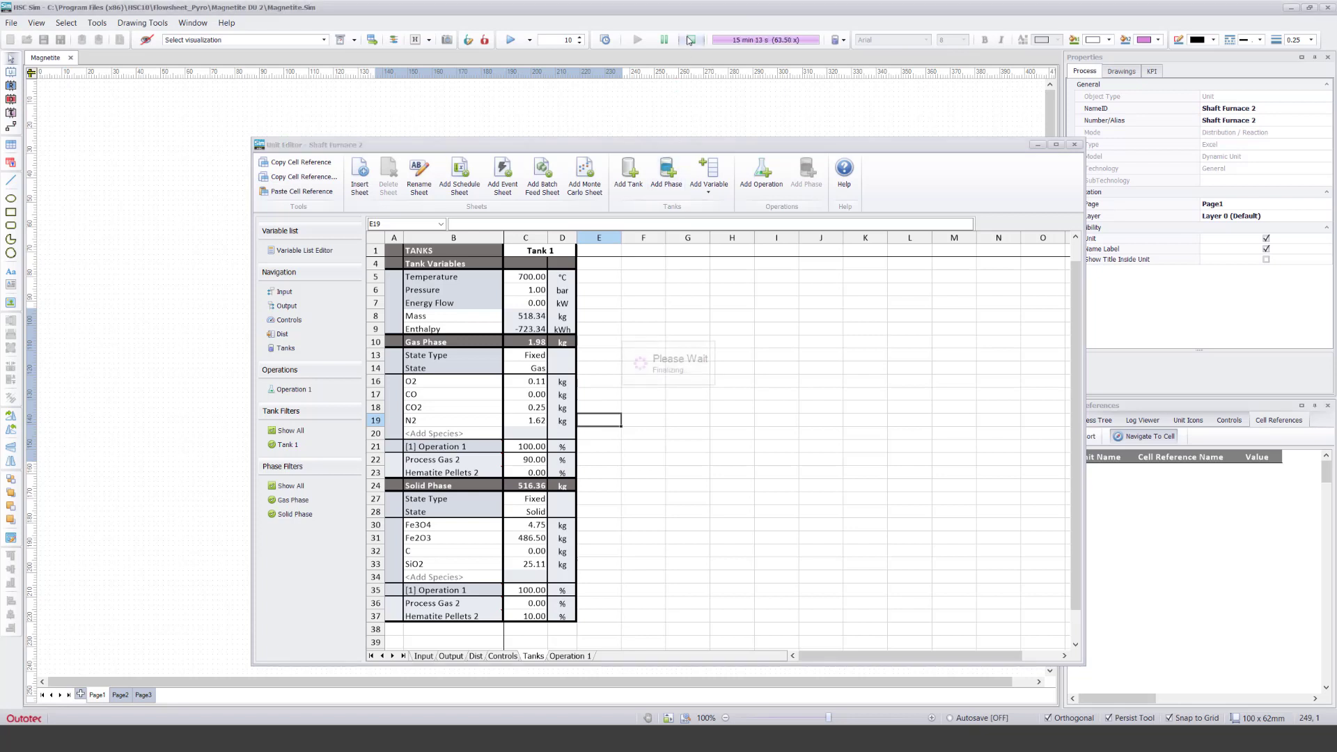
{"action": "left_click", "coordinate": [630, 499]}
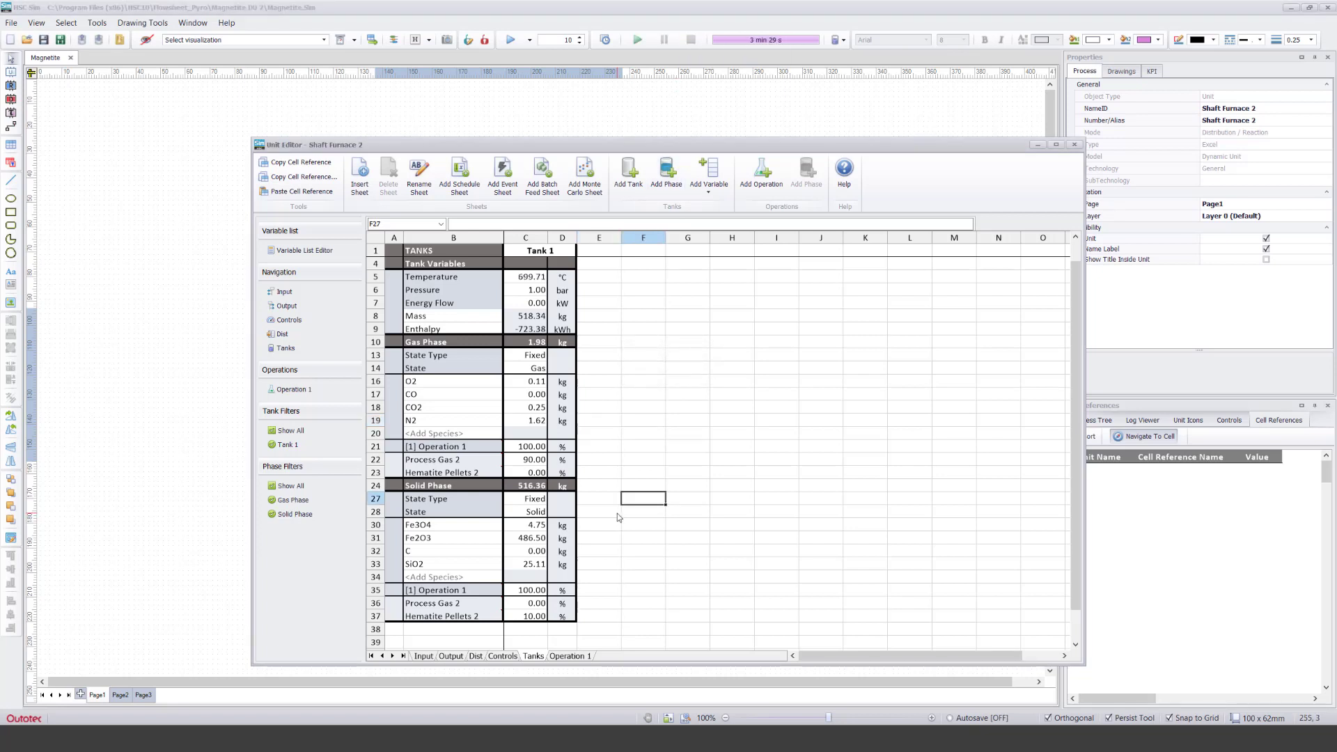
Step: Set the solid phase's Operation 1 percentage in Tank 1 to 50%
{"action": "left_click", "coordinate": [536, 588]}
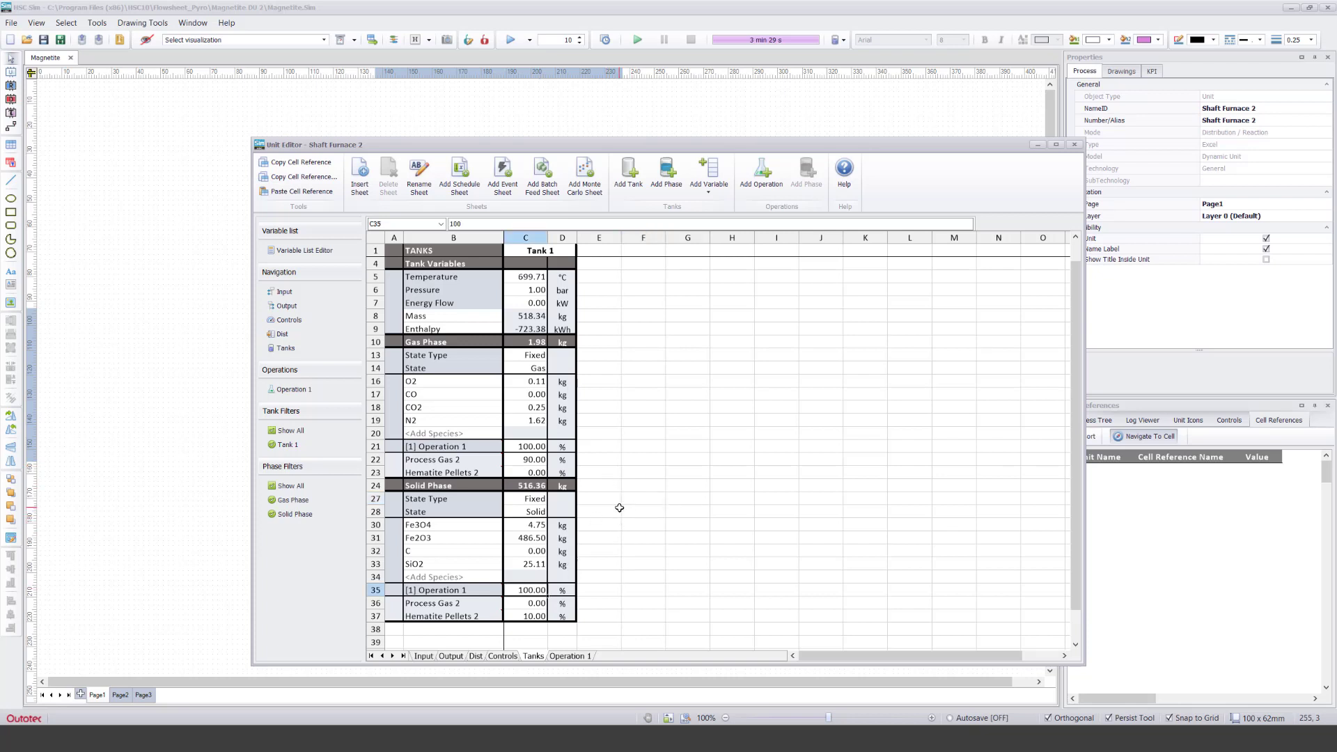
{"action": "type", "text": "50"}
{"action": "key", "text": "Return"}
{"action": "left_click", "coordinate": [620, 510]}
{"action": "left_click", "coordinate": [527, 592]}
{"action": "left_click", "coordinate": [616, 553]}
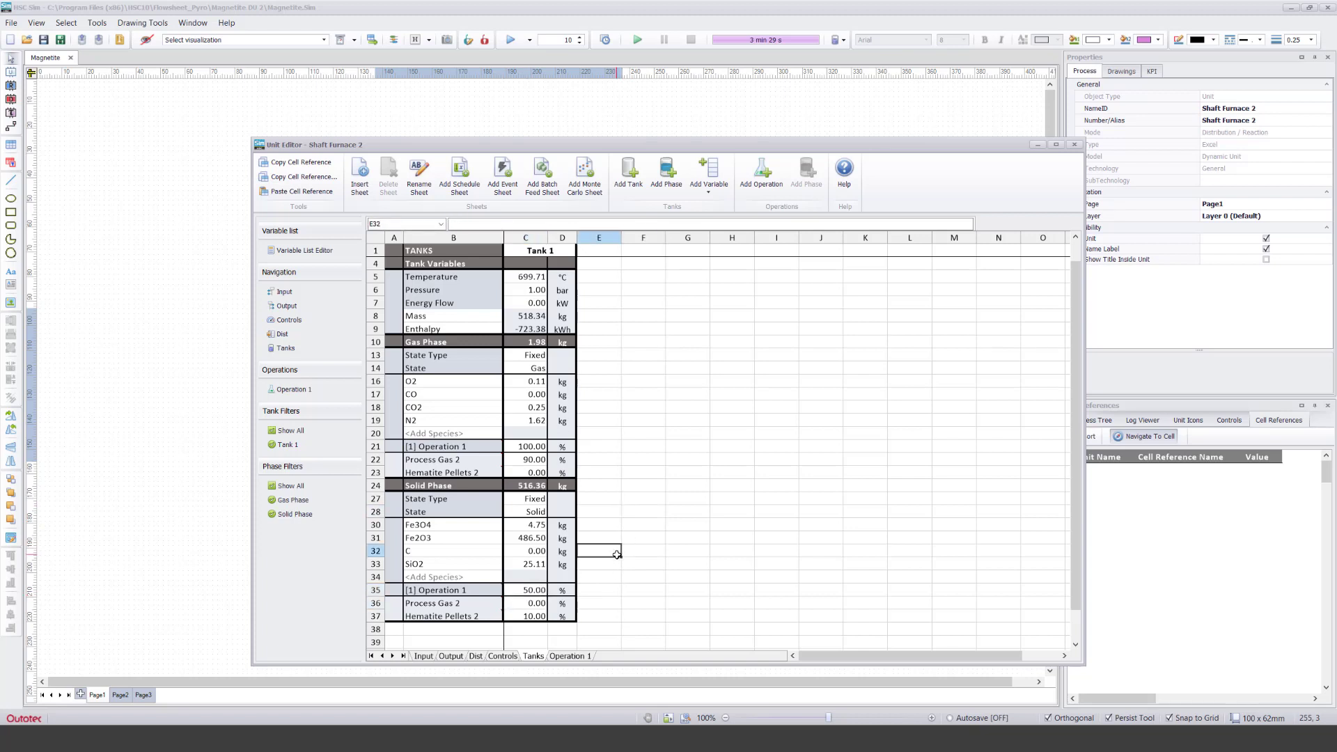
Step: Run the dynamic simulation and check the Fe3O4 and Fe2O3 amounts in Tank 1's solid phase
{"action": "left_click", "coordinate": [646, 42]}
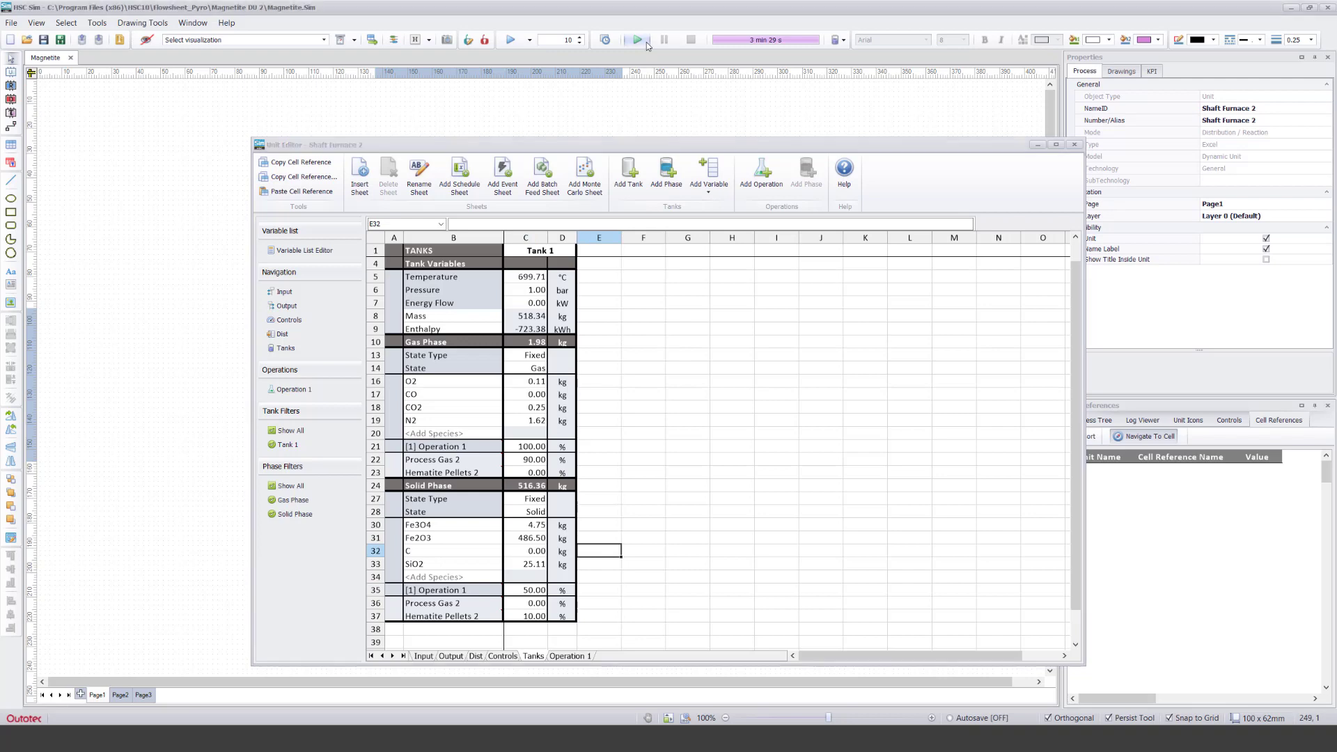
{"action": "left_click", "coordinate": [541, 526]}
{"action": "left_click", "coordinate": [533, 528]}
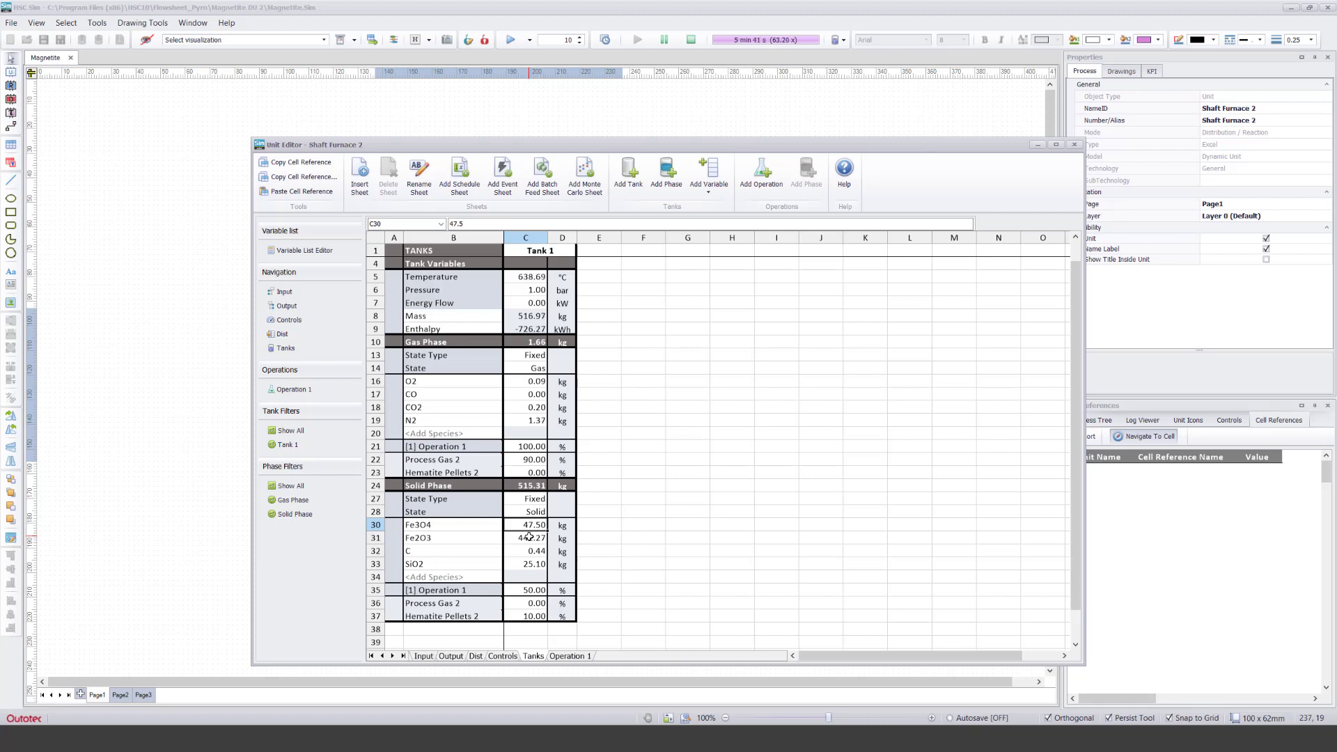
{"action": "left_click", "coordinate": [529, 536]}
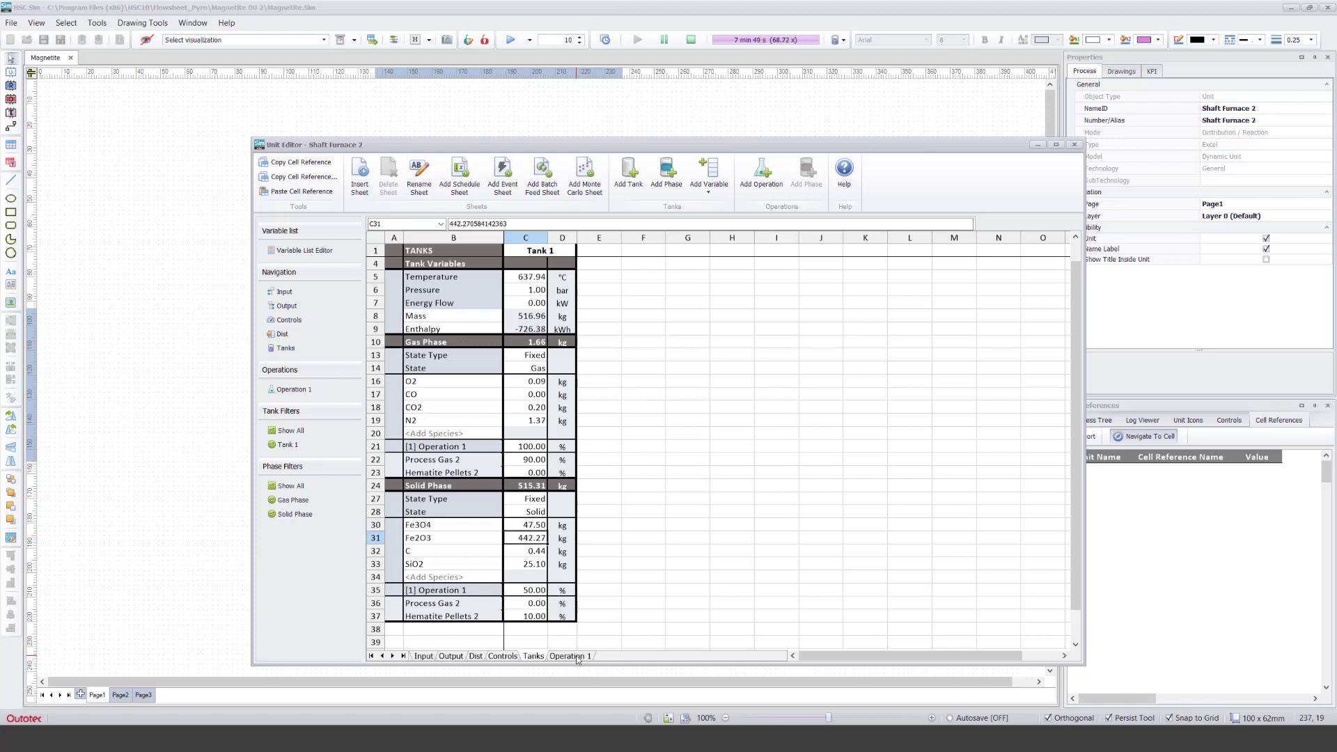
Step: Open the Operation 1 sheet to view its element distribution and stop the running simulation
{"action": "left_click", "coordinate": [531, 591]}
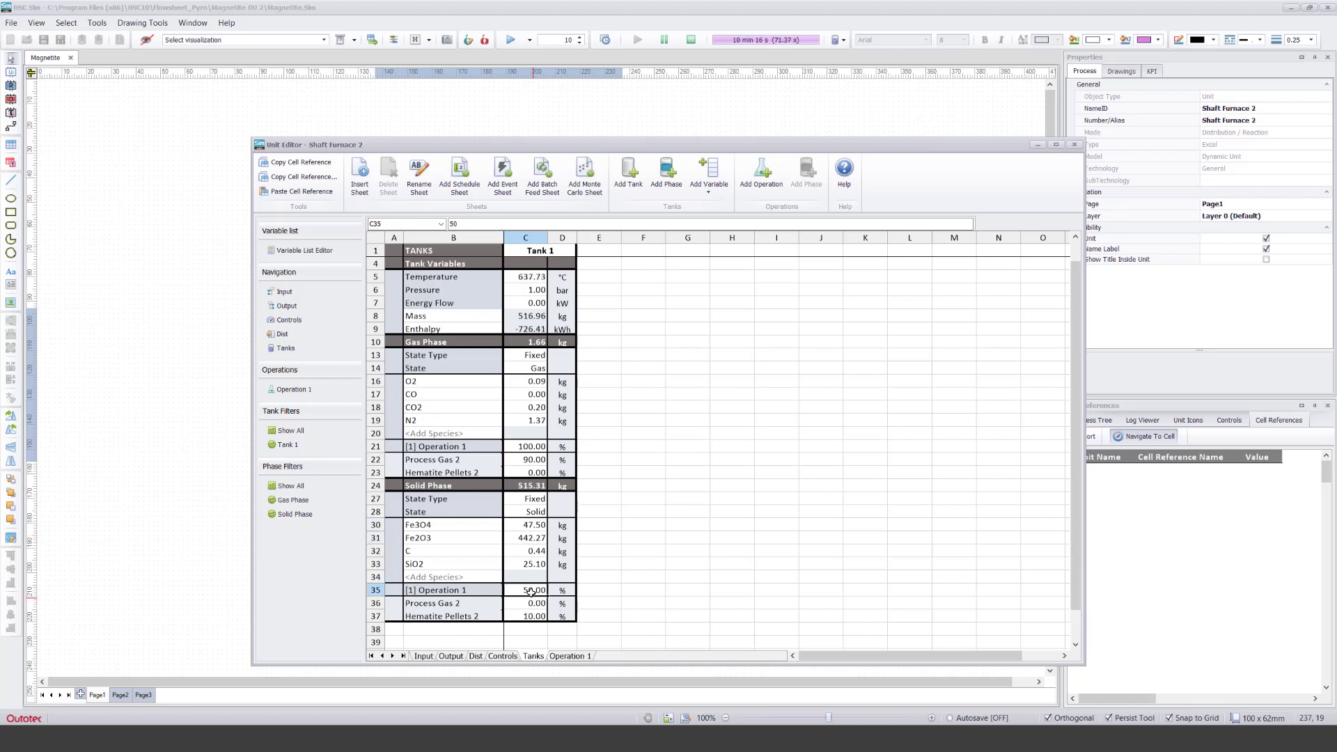
{"action": "left_click", "coordinate": [567, 657]}
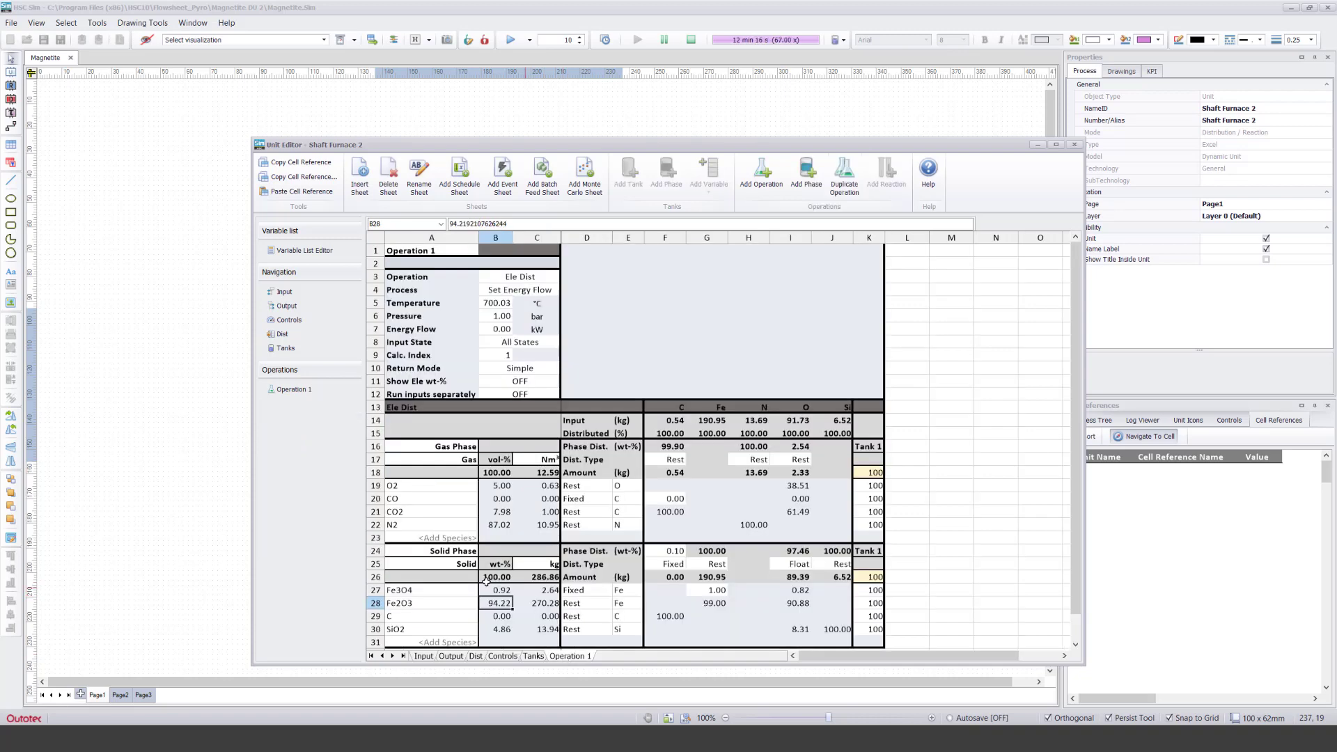
{"action": "left_click", "coordinate": [690, 40]}
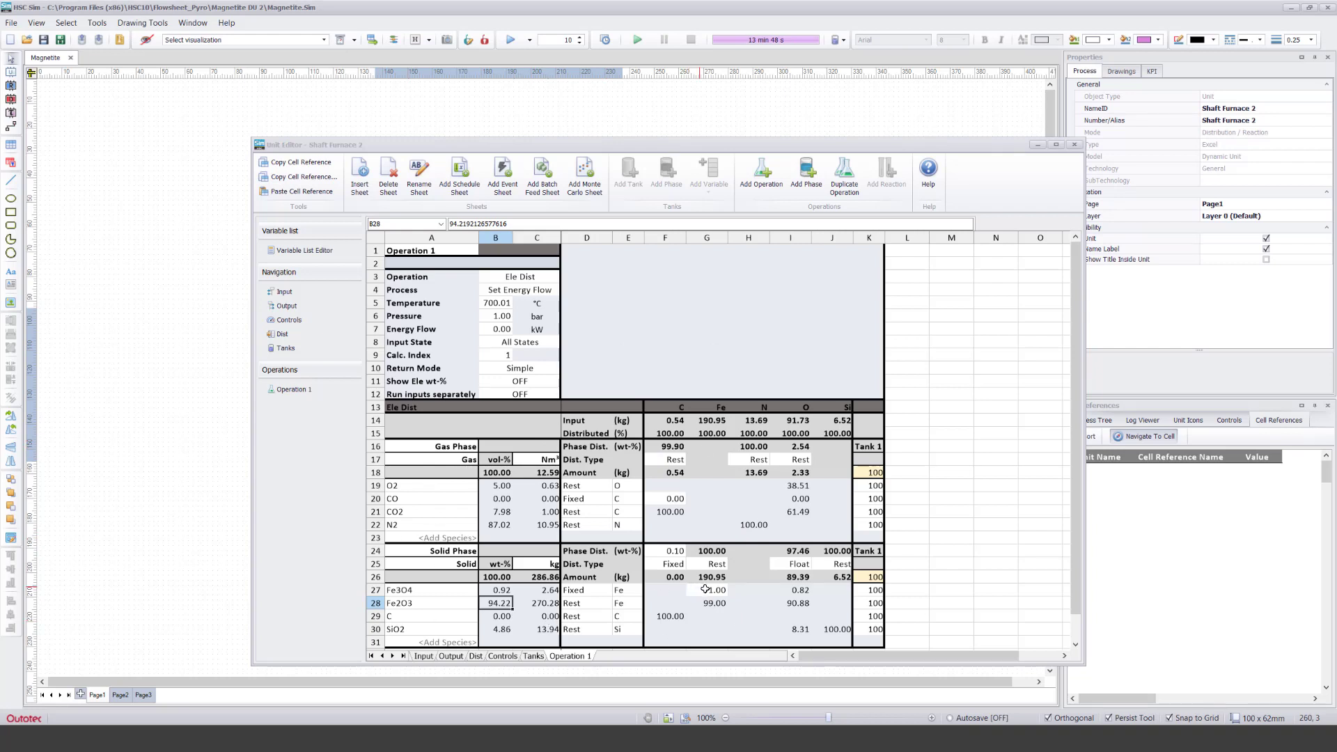
Step: Examine the Fe distribution to Fe3O4 and Fe2O3 and the solid phase composition in Operation 1
{"action": "left_click", "coordinate": [716, 550]}
{"action": "left_click", "coordinate": [712, 589]}
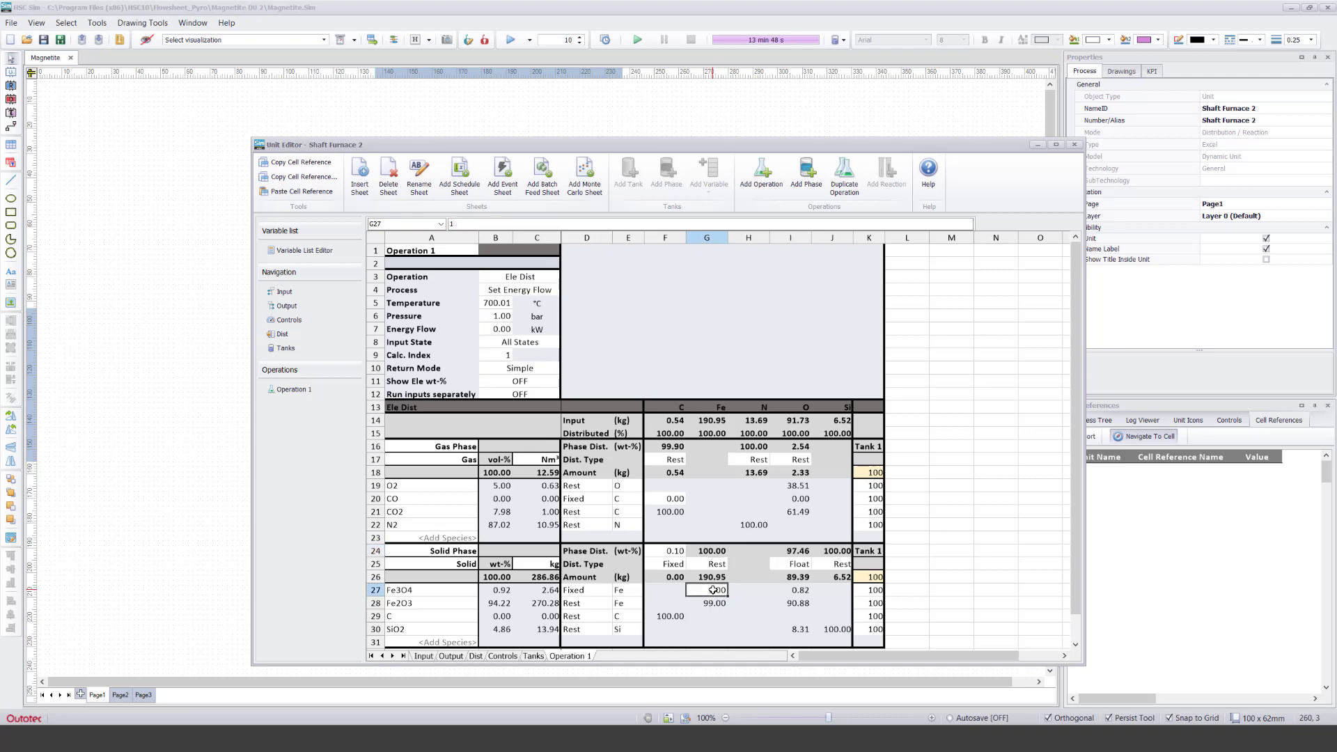
{"action": "left_click", "coordinate": [712, 603]}
{"action": "left_click_drag", "start_coordinate": [495, 589], "coordinate": [495, 628]}
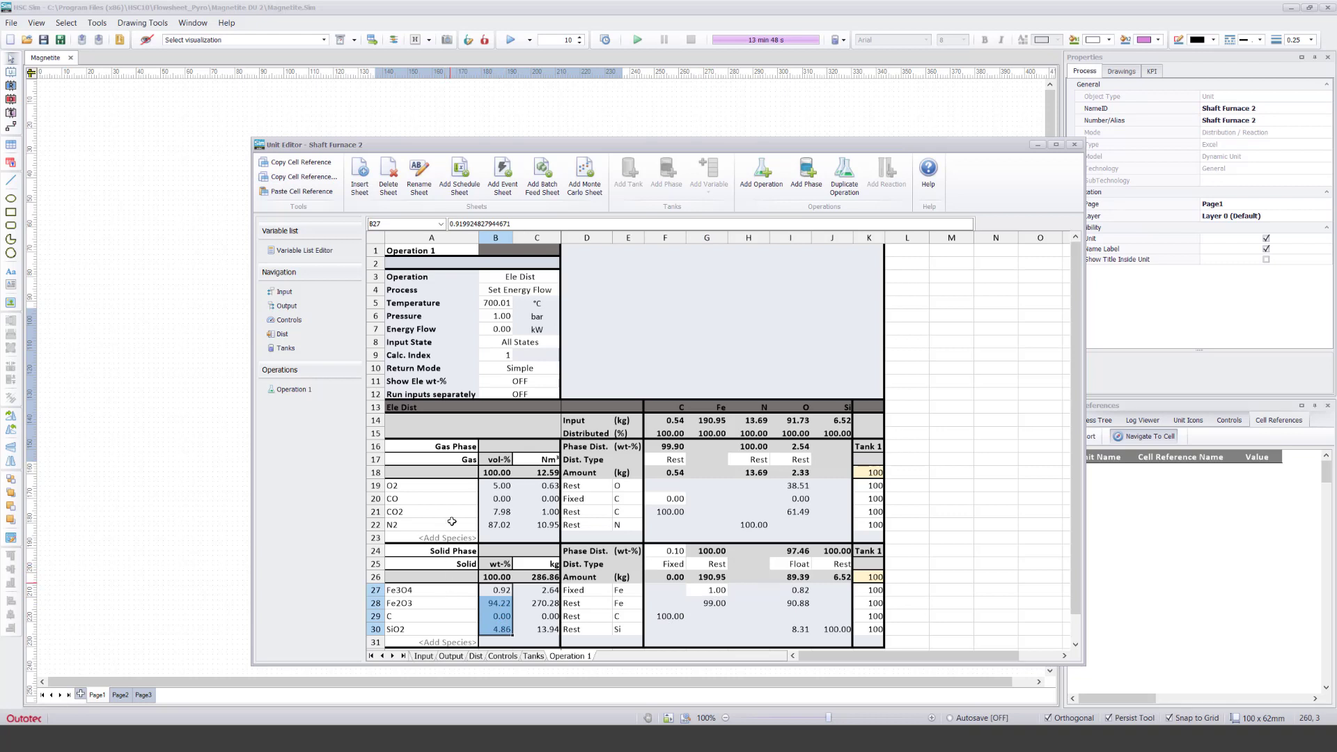
{"action": "left_click", "coordinate": [495, 546]}
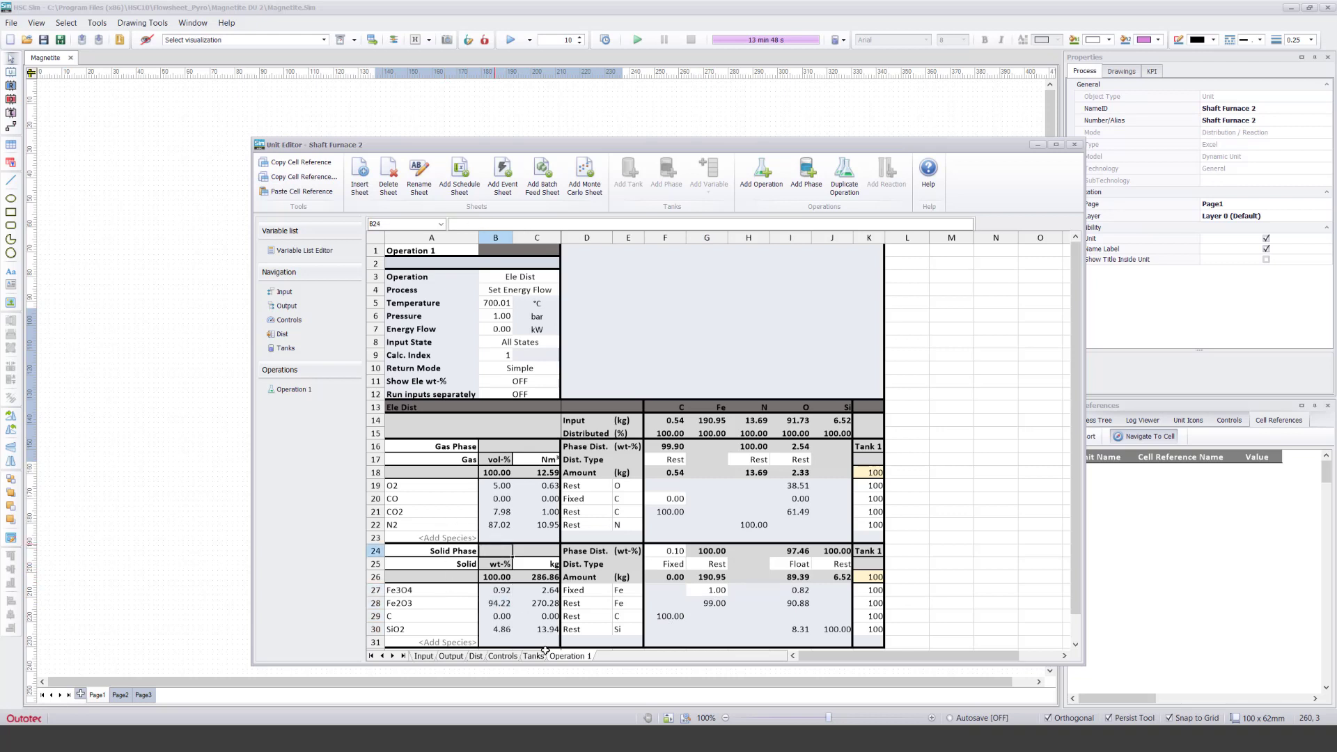
Step: Review Tank 1's gas and solid phases, including the solid species, Operation 1 percentage and Hematite Pellets 2 transfer percentage
{"action": "left_click", "coordinate": [539, 656]}
{"action": "left_click", "coordinate": [609, 501]}
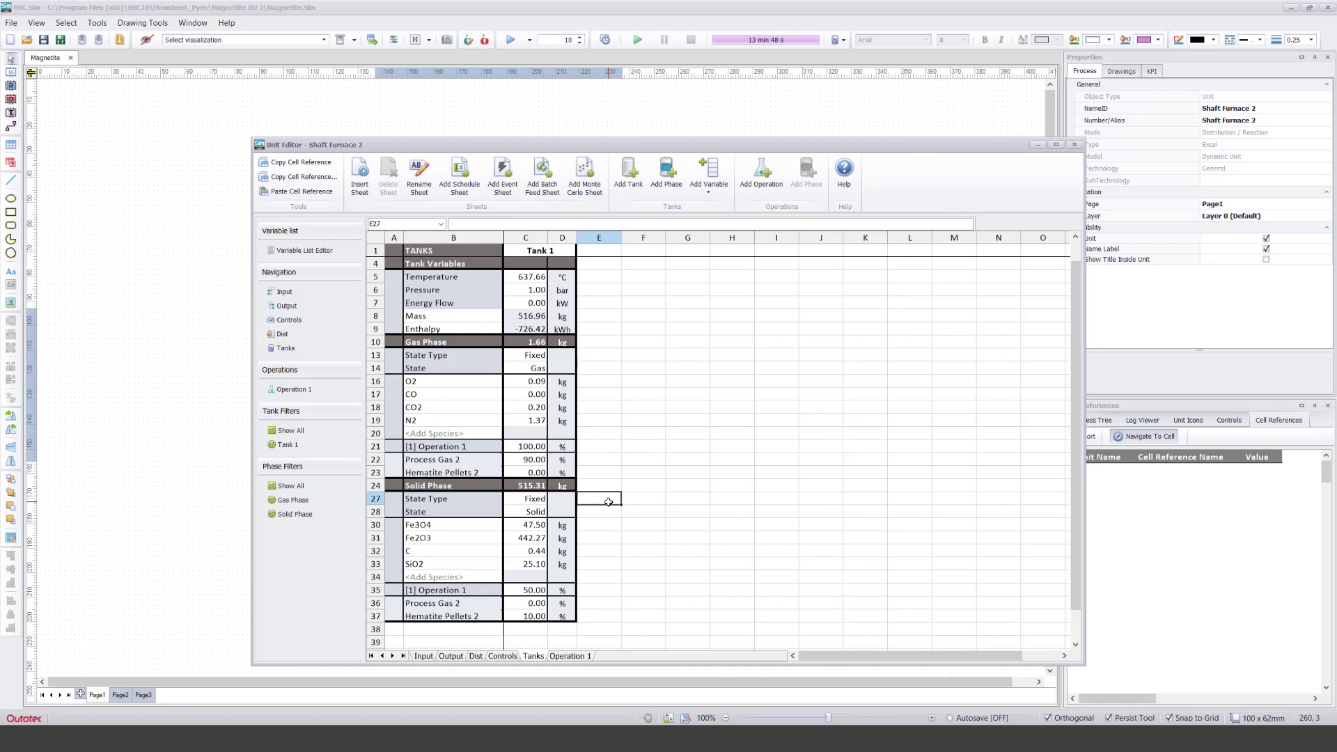
{"action": "left_click", "coordinate": [607, 447]}
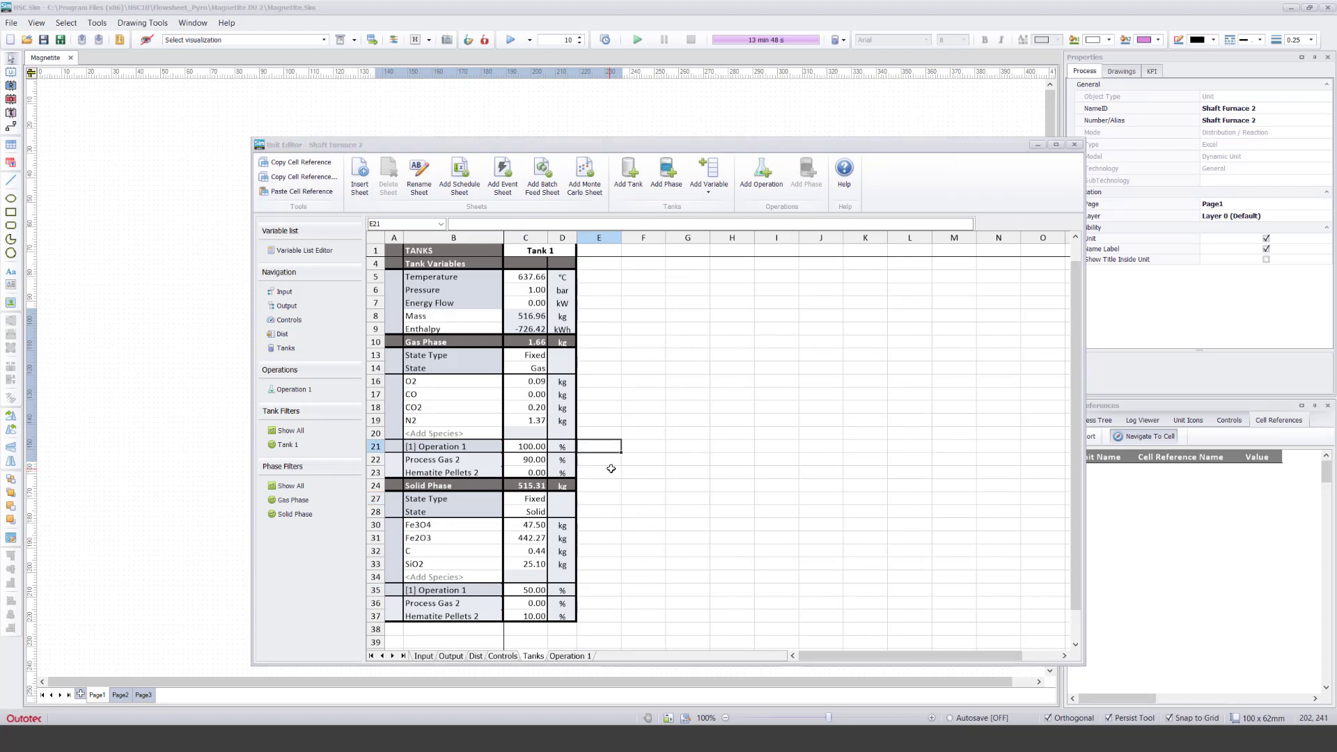
{"action": "left_click", "coordinate": [609, 485]}
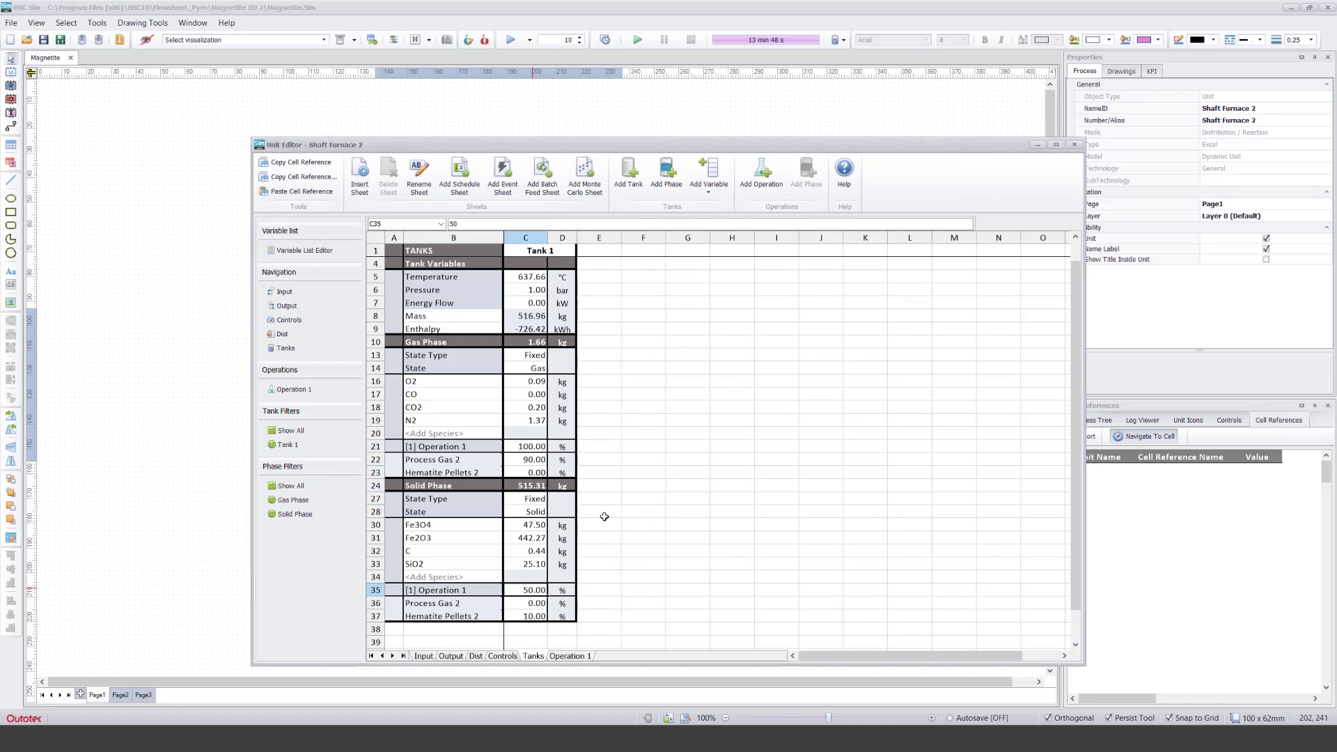
{"action": "left_click", "coordinate": [610, 486]}
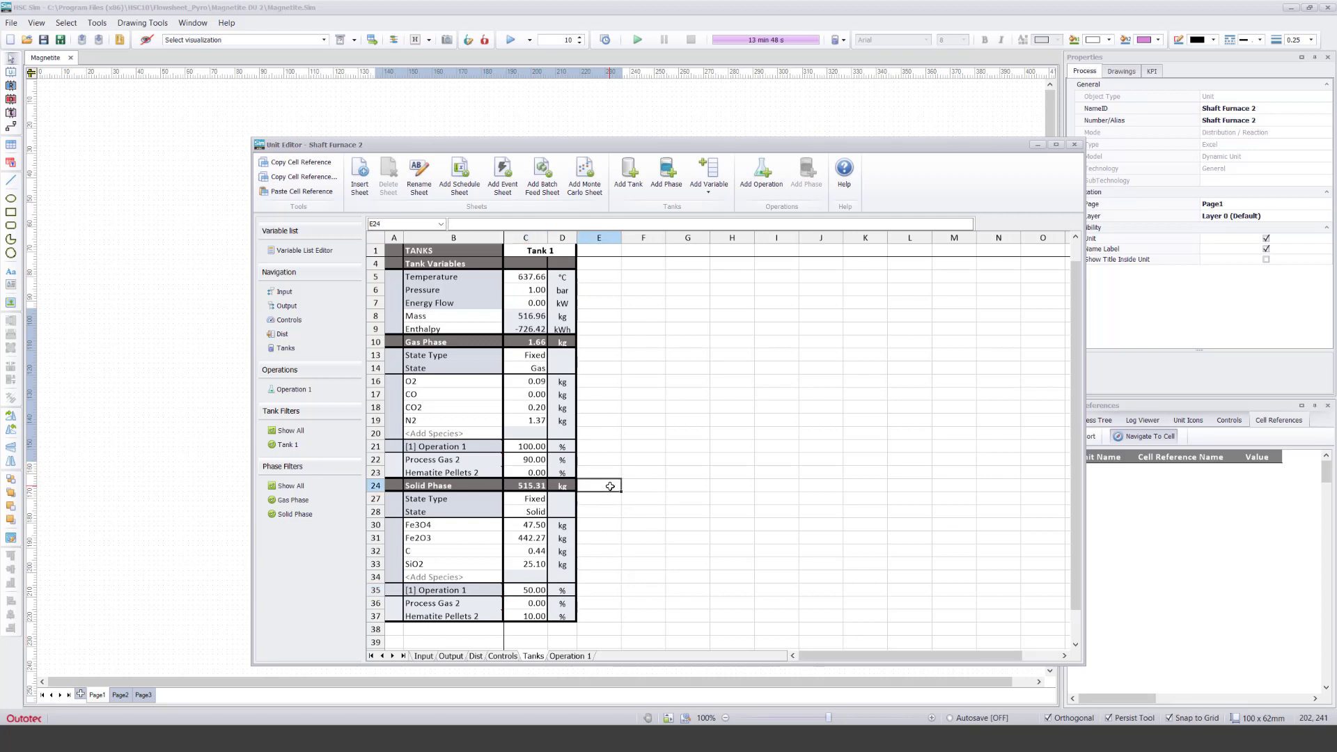
{"action": "left_click", "coordinate": [459, 526]}
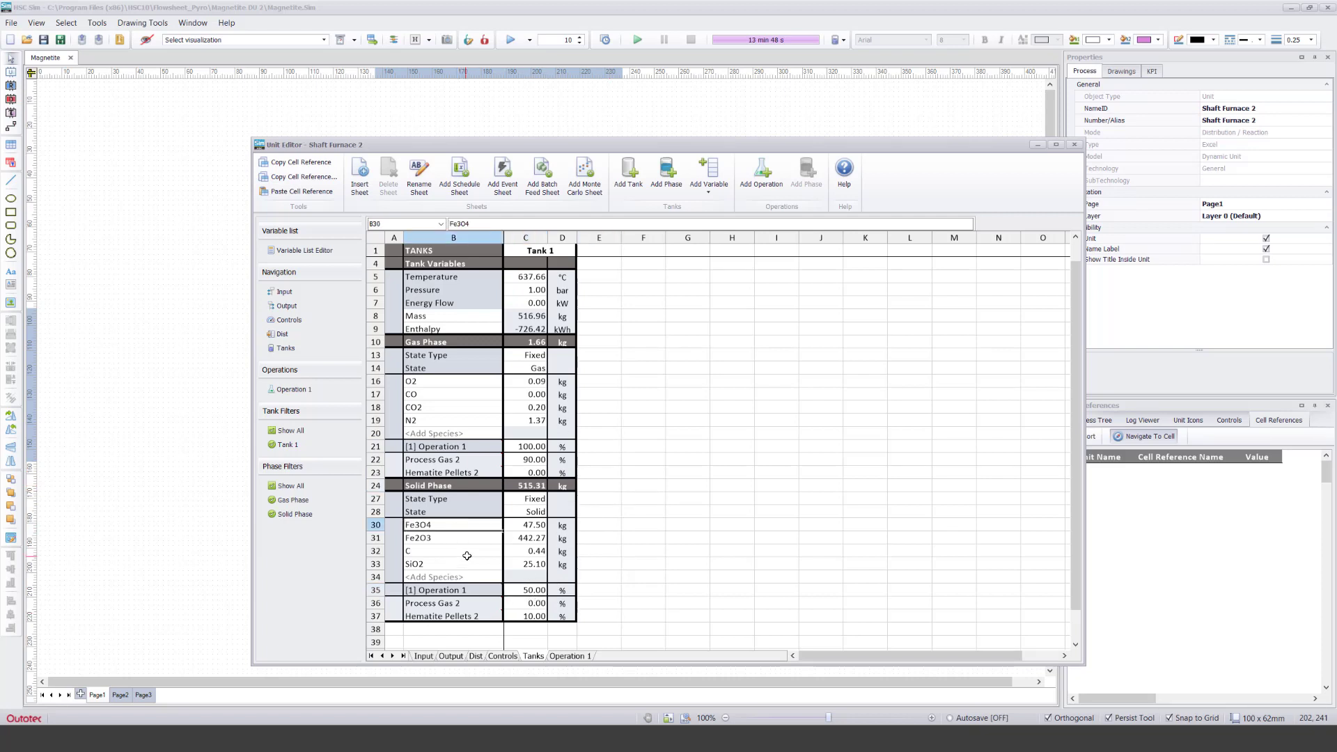
{"action": "left_click", "coordinate": [467, 555]}
{"action": "left_click", "coordinate": [528, 615]}
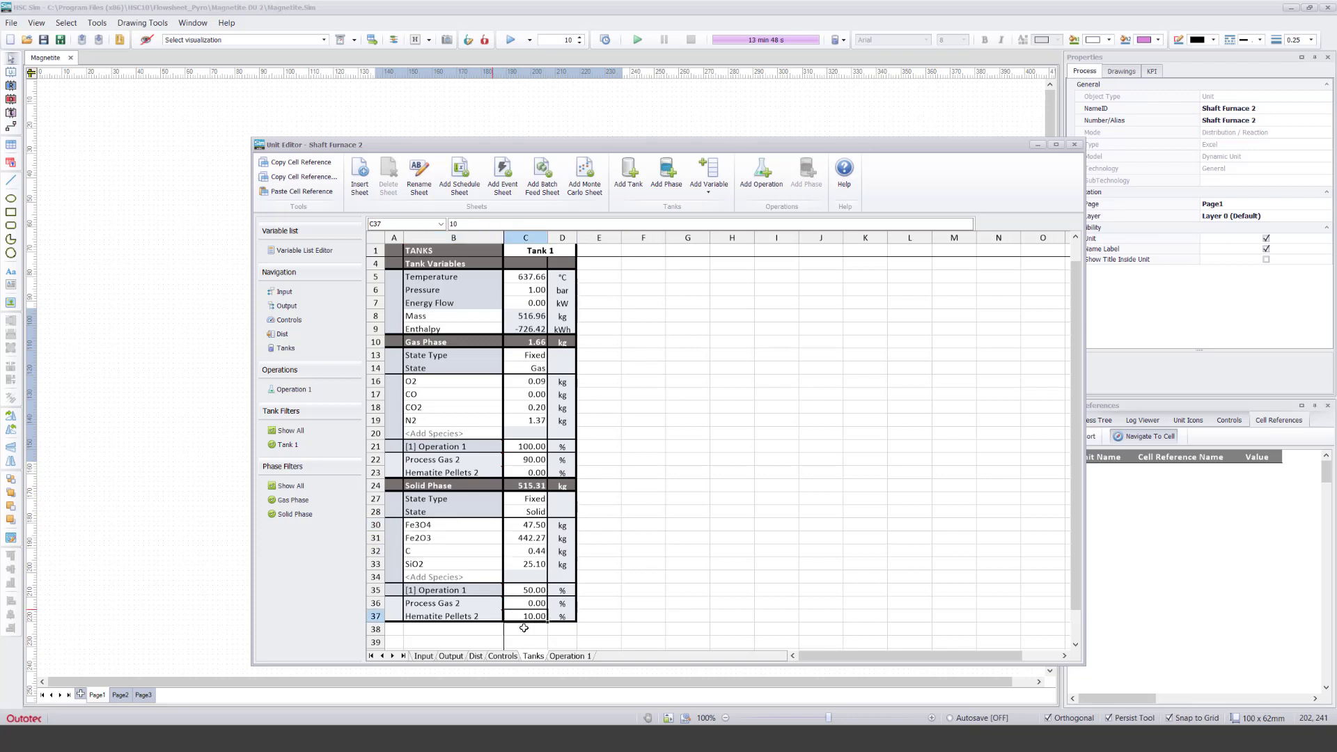
{"action": "left_click", "coordinate": [604, 509]}
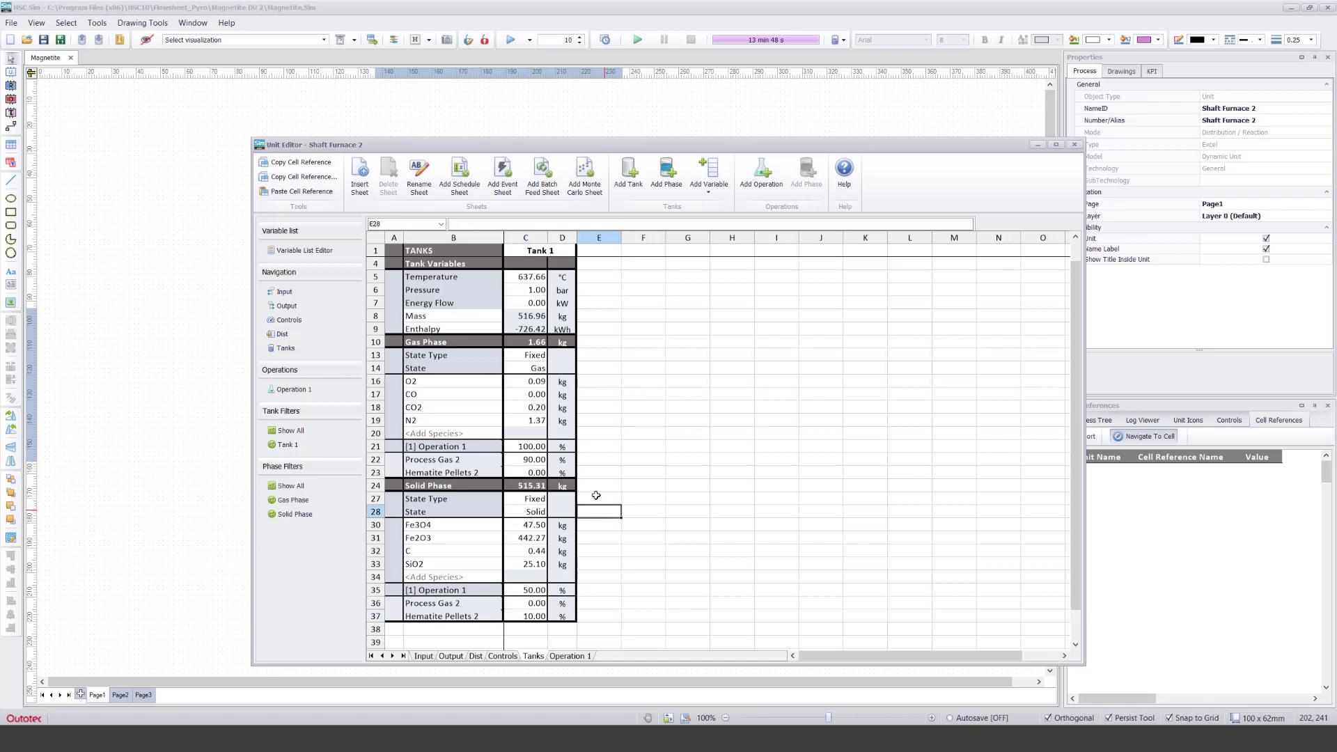
Step: Compare the temperatures of Tank 1, Operation 1 and the output streams with the Output Temperature control's measured-value reference
{"action": "left_click", "coordinate": [534, 278]}
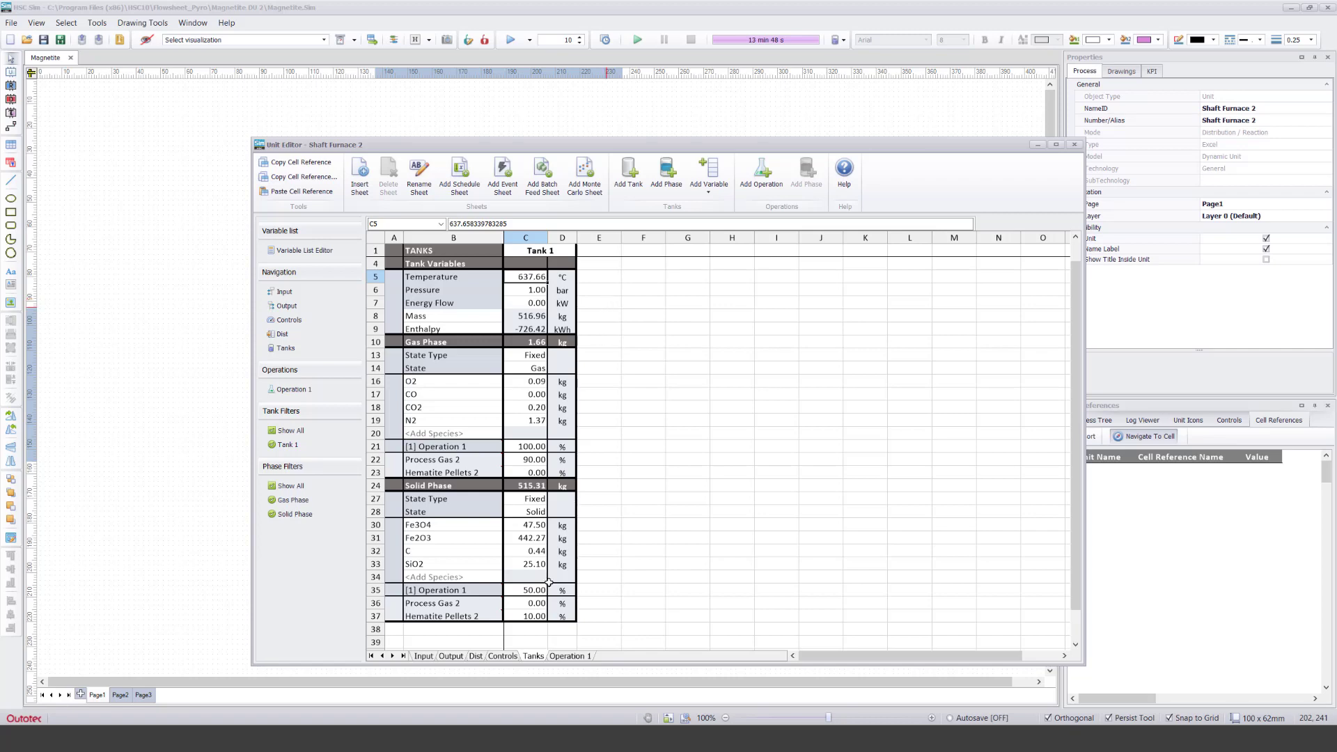
{"action": "left_click", "coordinate": [569, 655]}
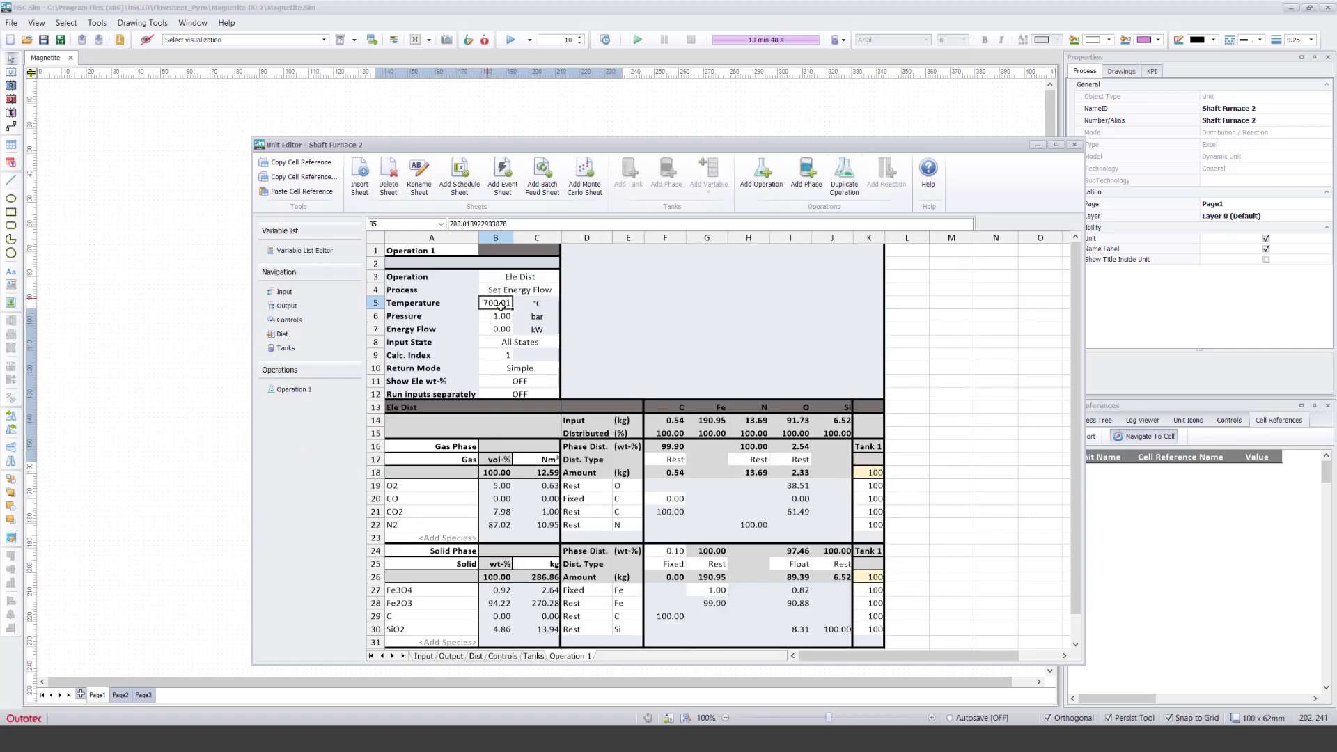
{"action": "left_click", "coordinate": [502, 656]}
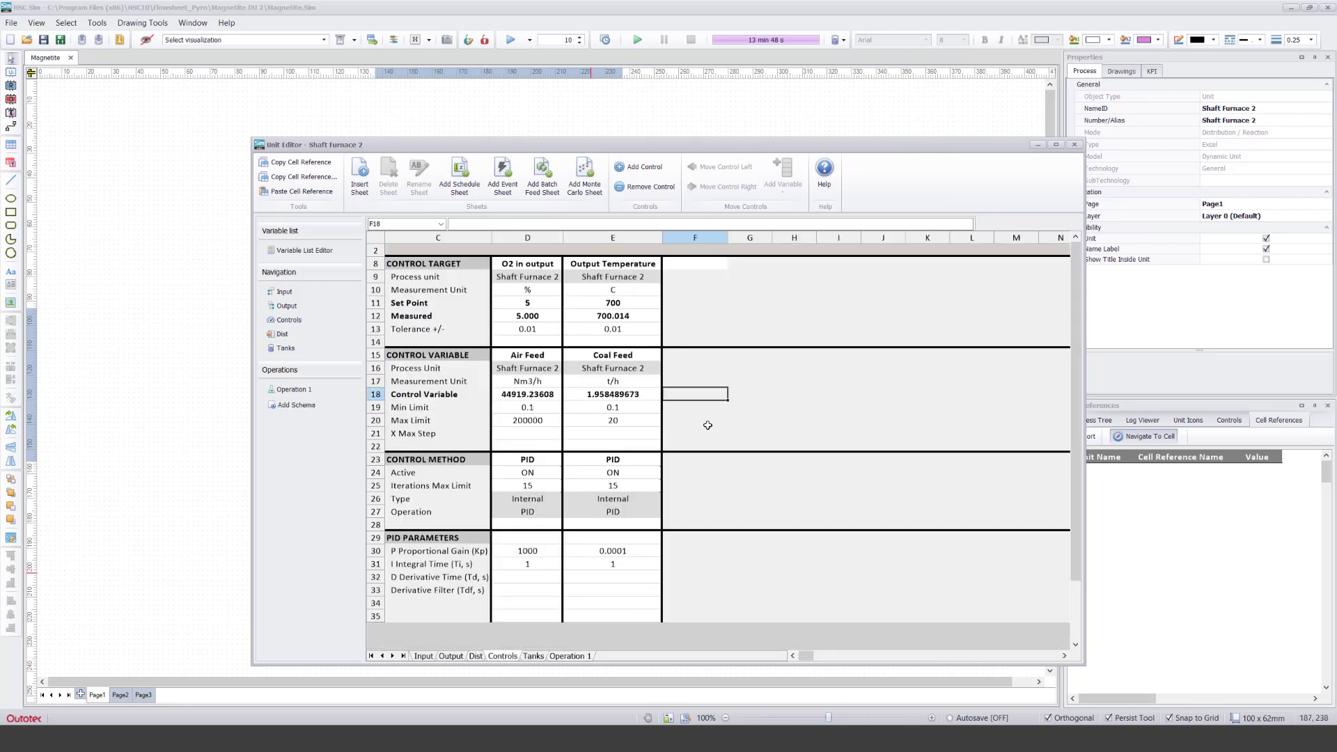
{"action": "left_click", "coordinate": [629, 317]}
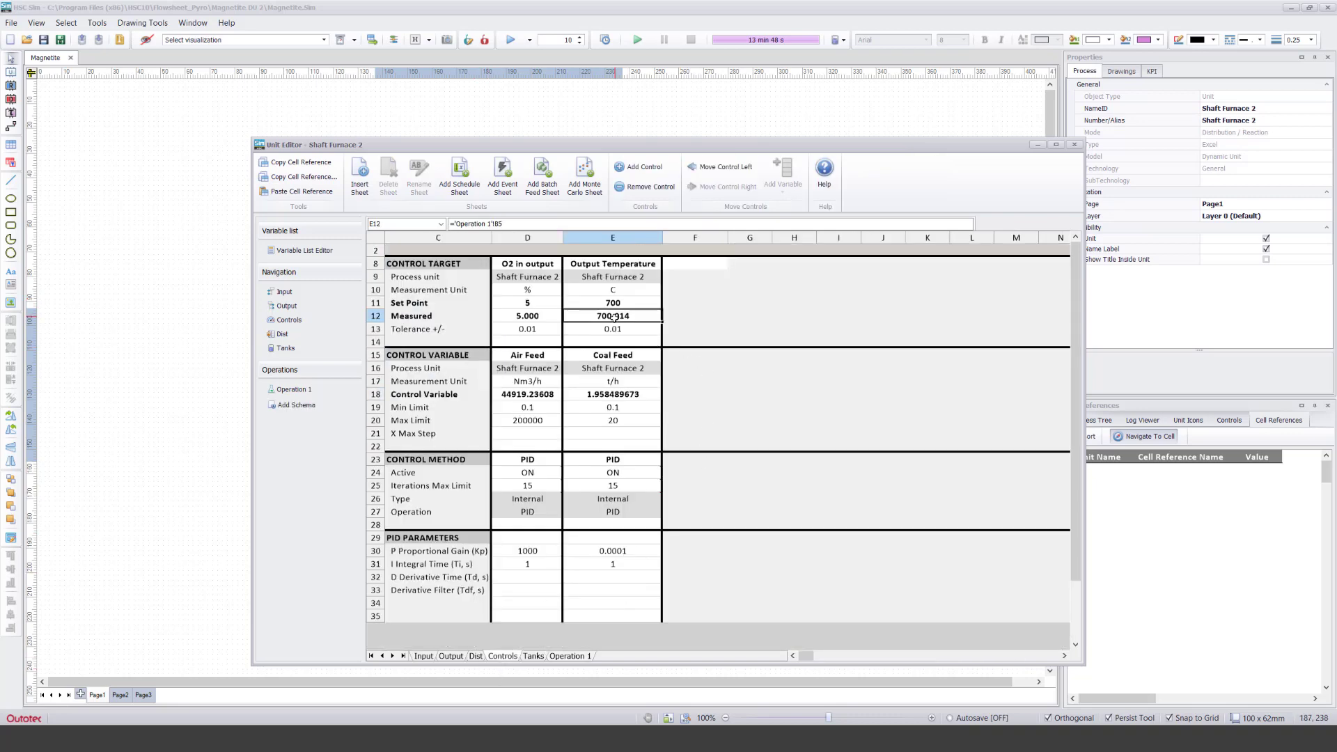
{"action": "type", "text": "="}
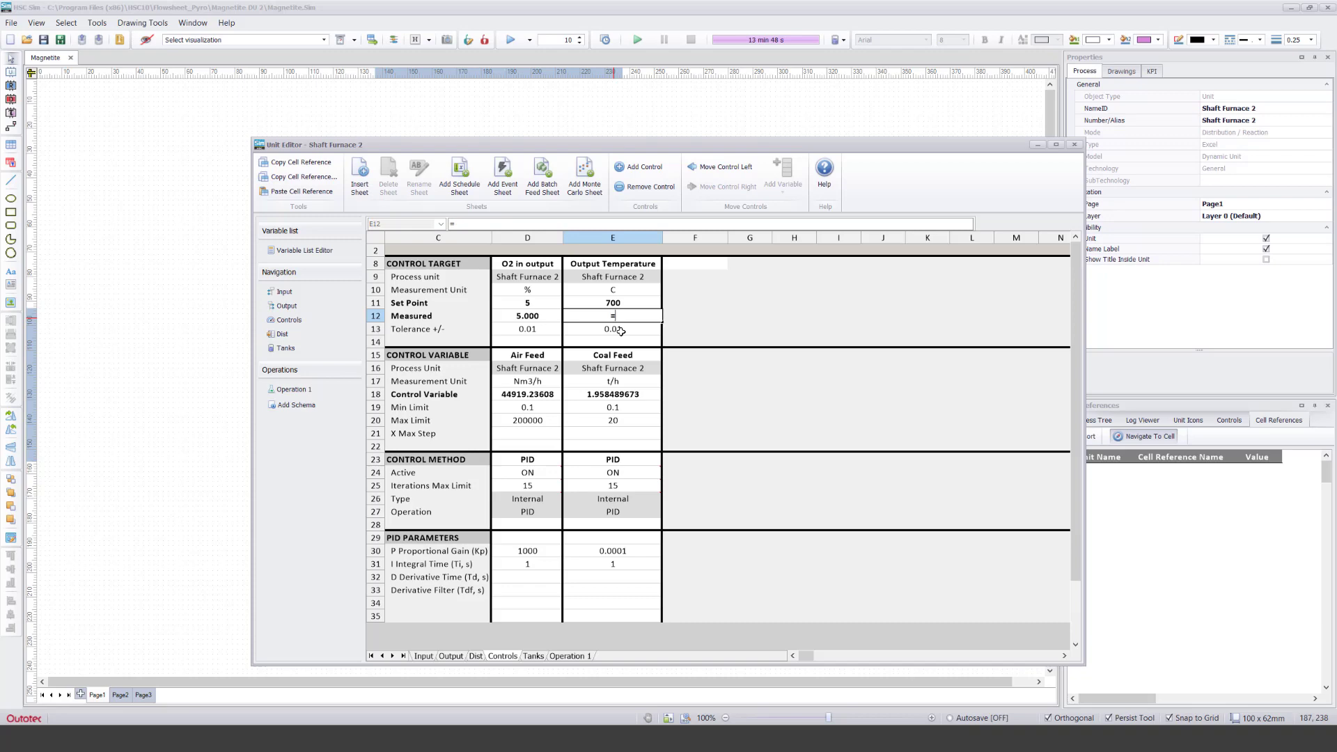
{"action": "left_click", "coordinate": [533, 655]}
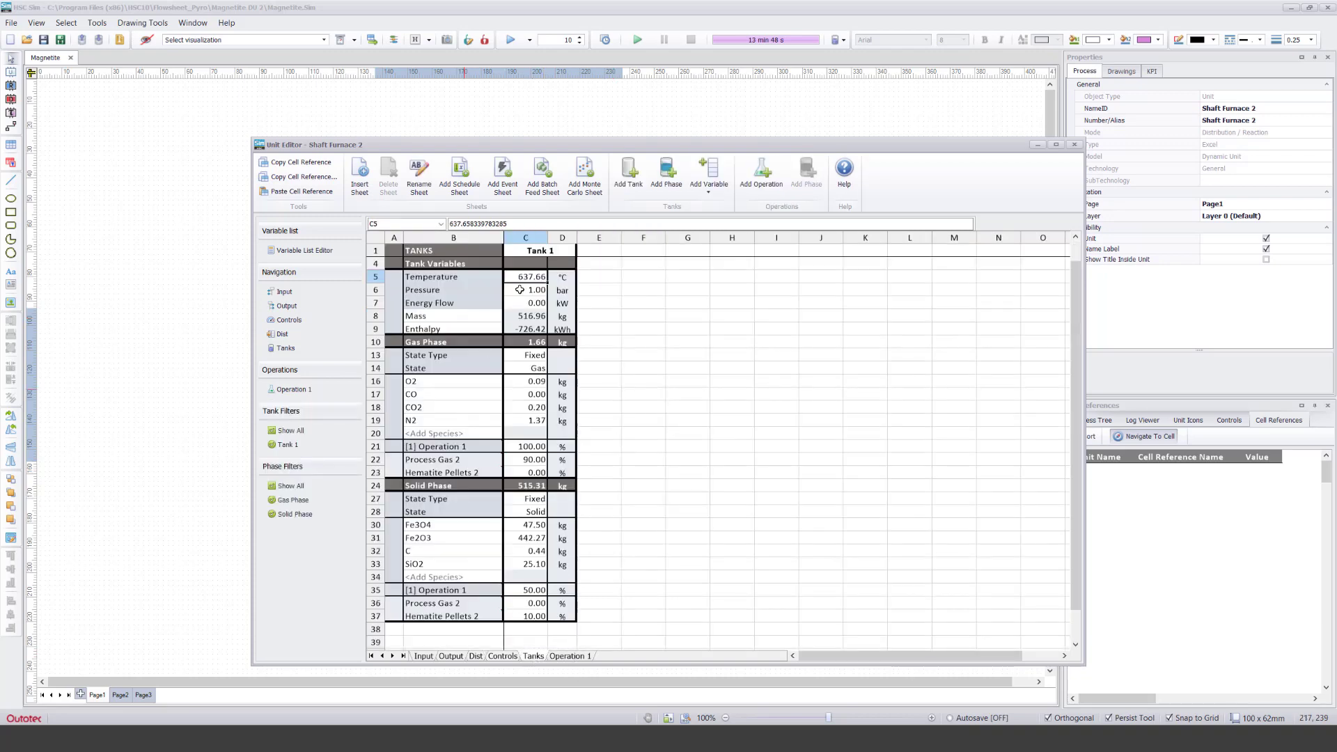
{"action": "left_click", "coordinate": [451, 656]}
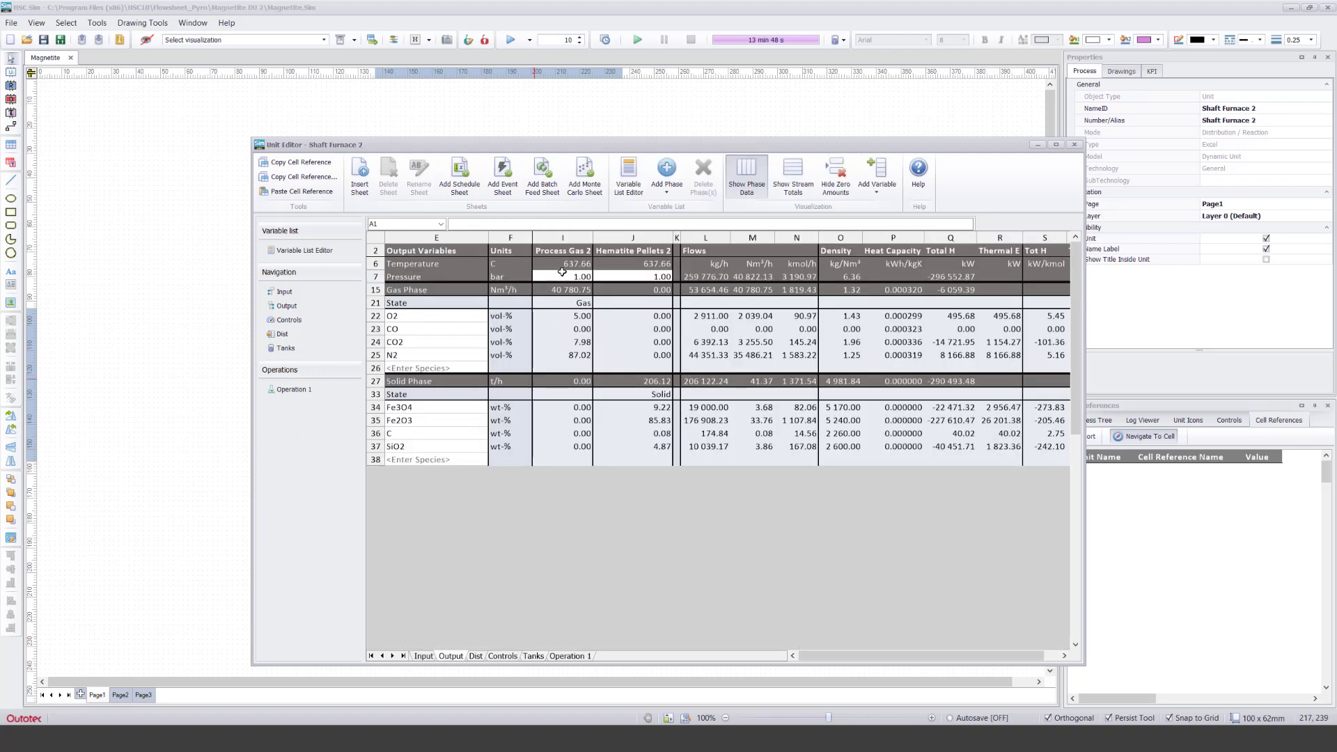
{"action": "left_click_drag", "start_coordinate": [567, 263], "coordinate": [647, 264]}
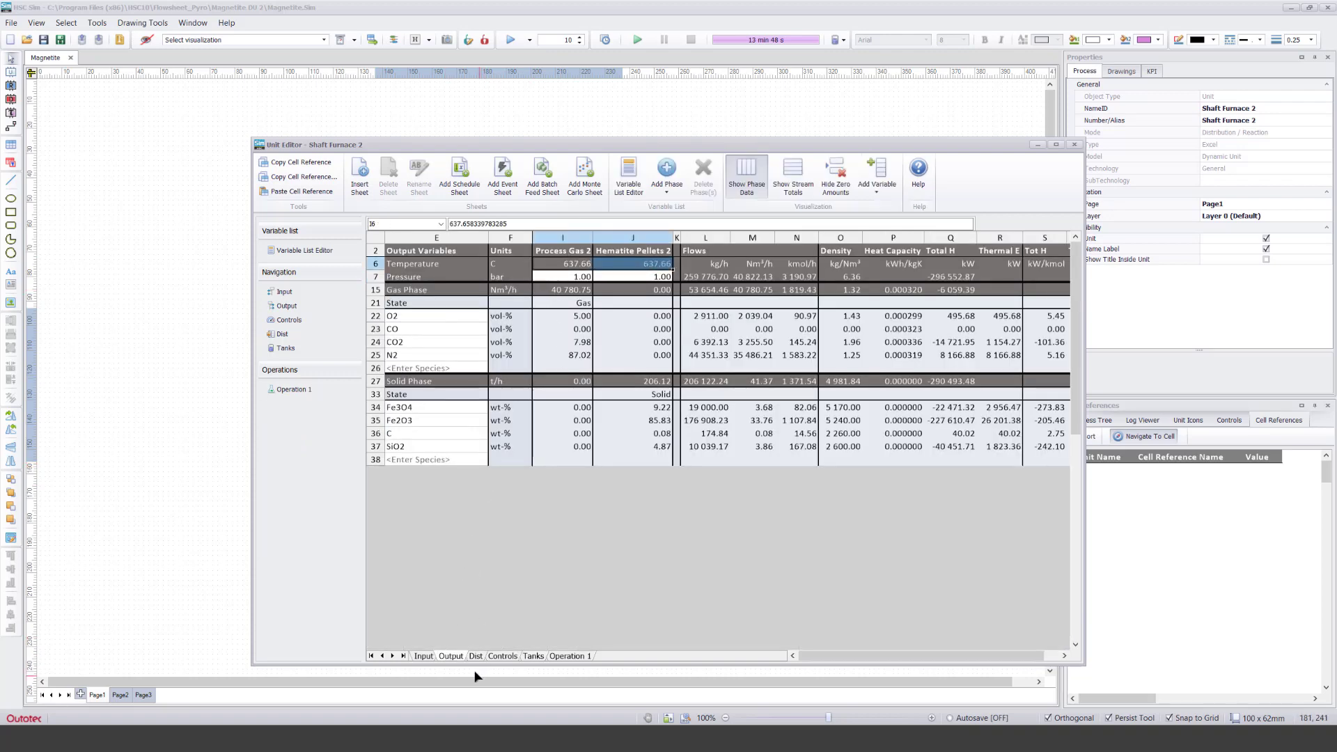
Step: Link the Output Temperature control's measured value to the Tank 1 temperature in Tanks cell C5
{"action": "left_click", "coordinate": [502, 656]}
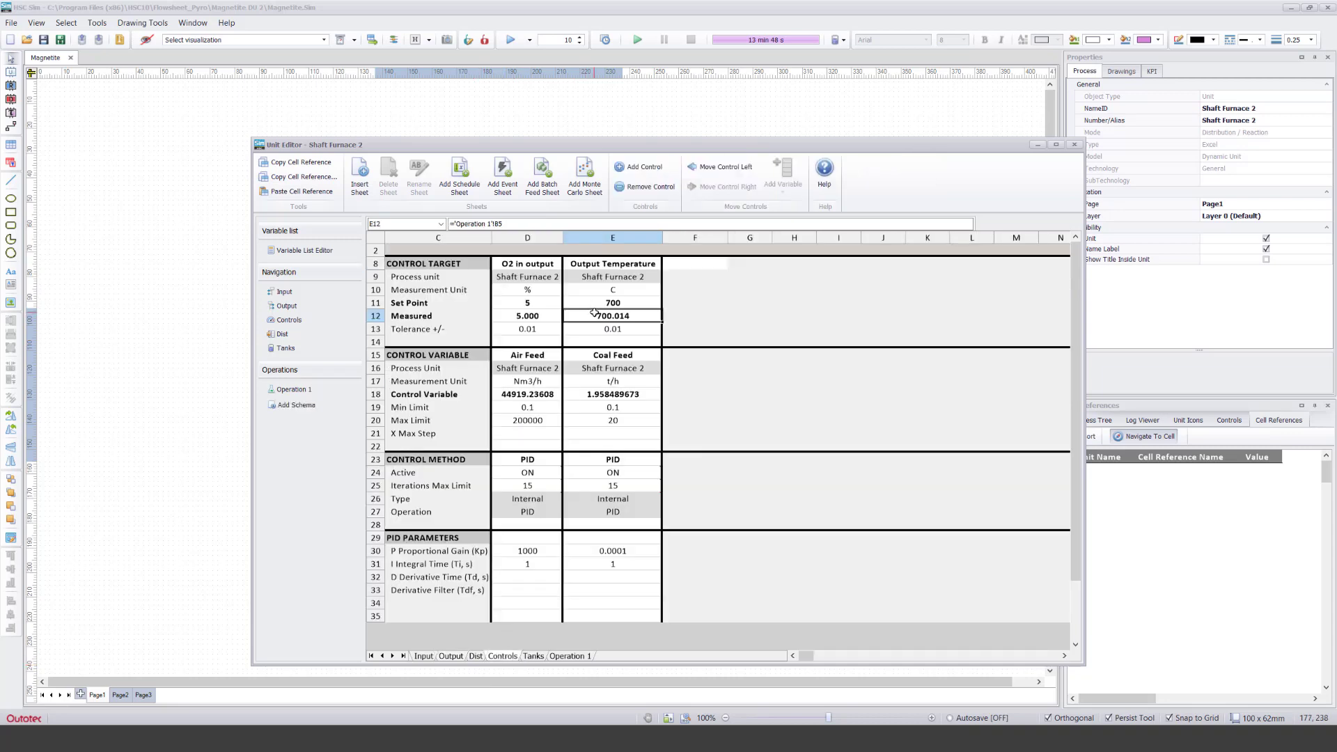
{"action": "type", "text": "="}
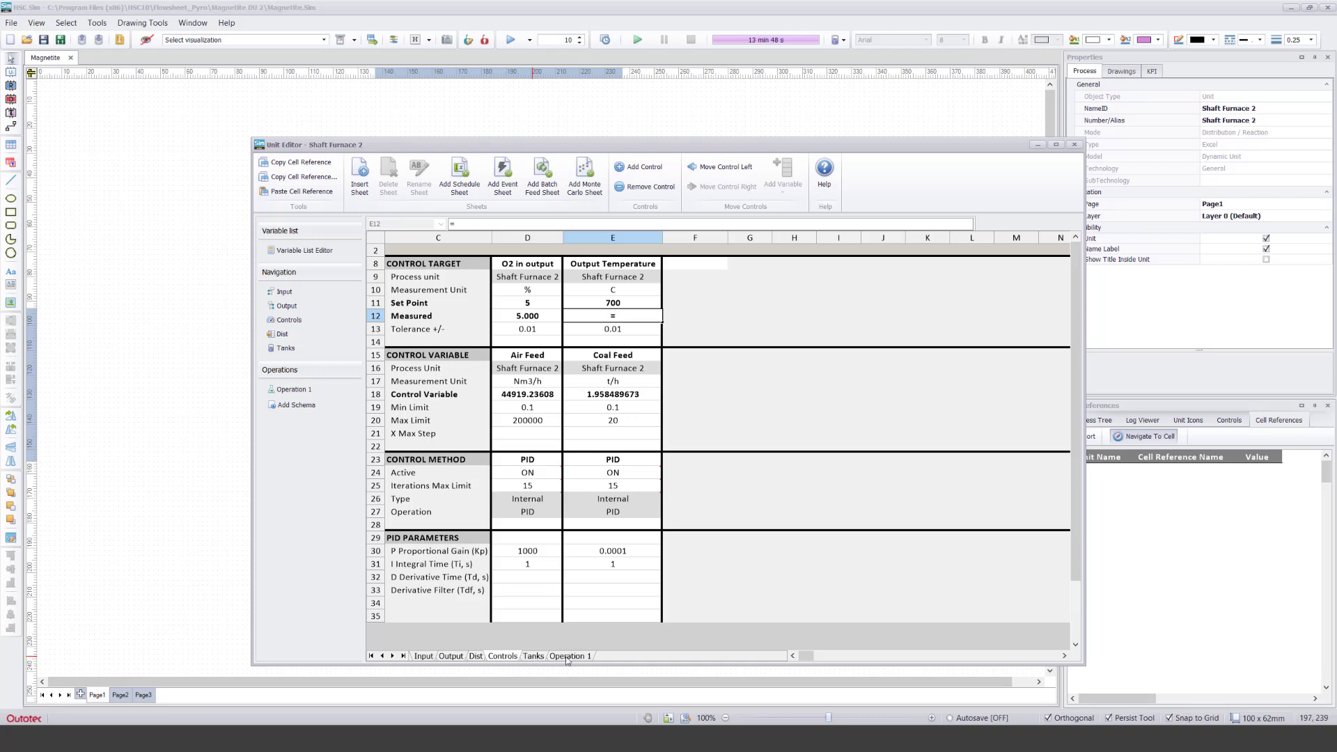
{"action": "left_click", "coordinate": [534, 655]}
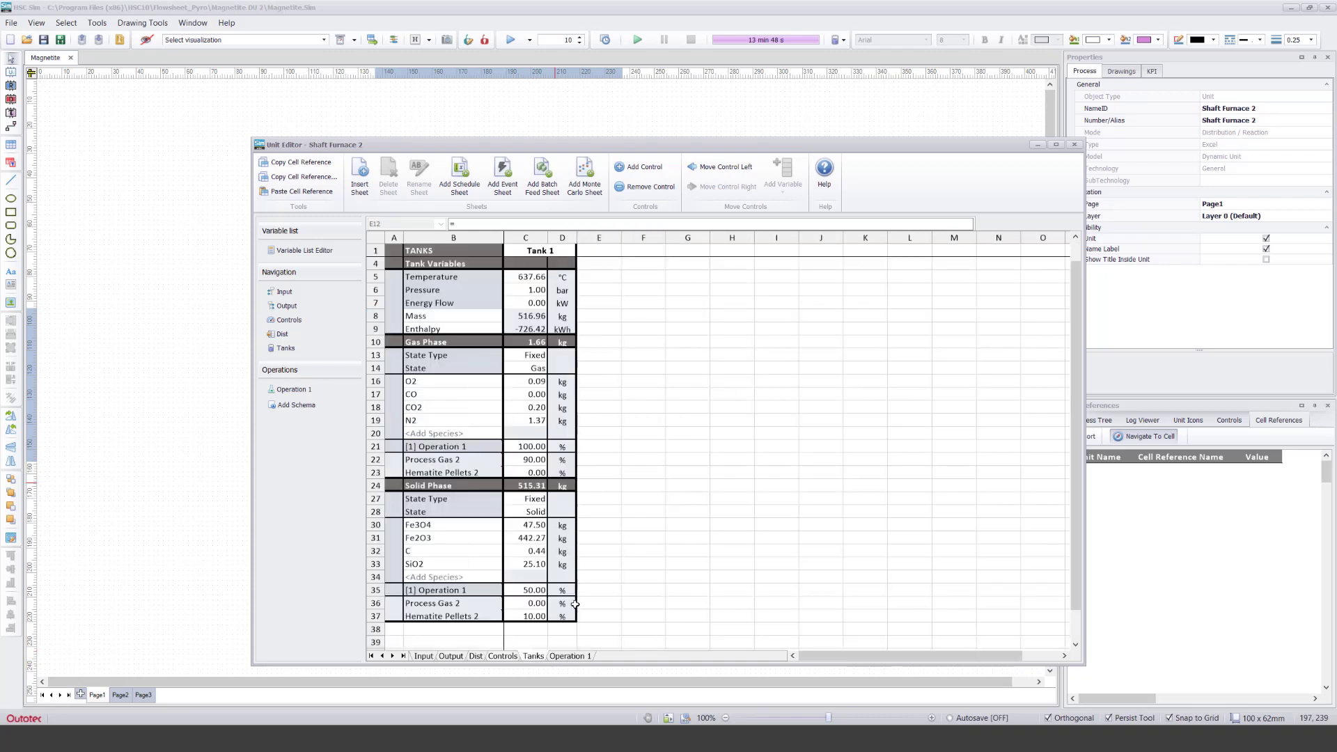
{"action": "left_click", "coordinate": [521, 279]}
{"action": "key", "text": "Return"}
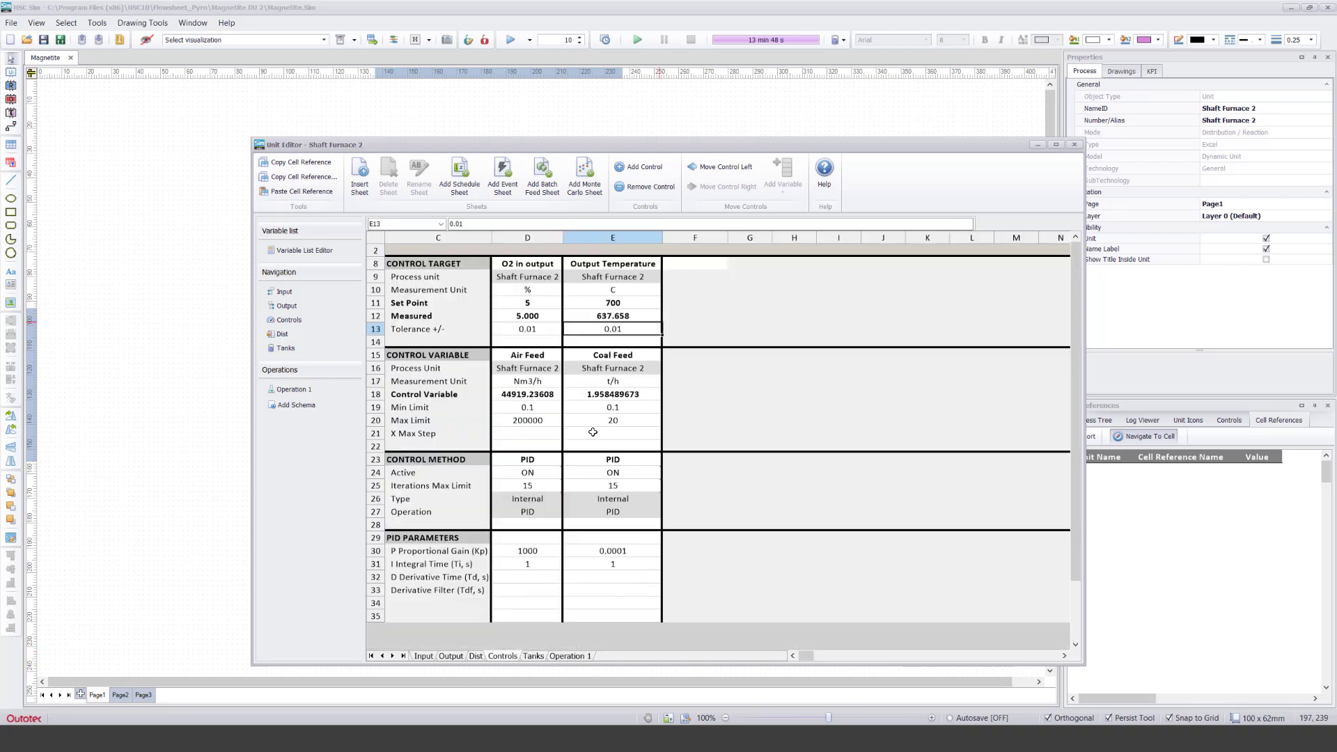
Step: Run the dynamic simulation and monitor the Output Temperature control's measured value and coal feed
{"action": "left_click", "coordinate": [533, 656]}
{"action": "left_click", "coordinate": [643, 394]}
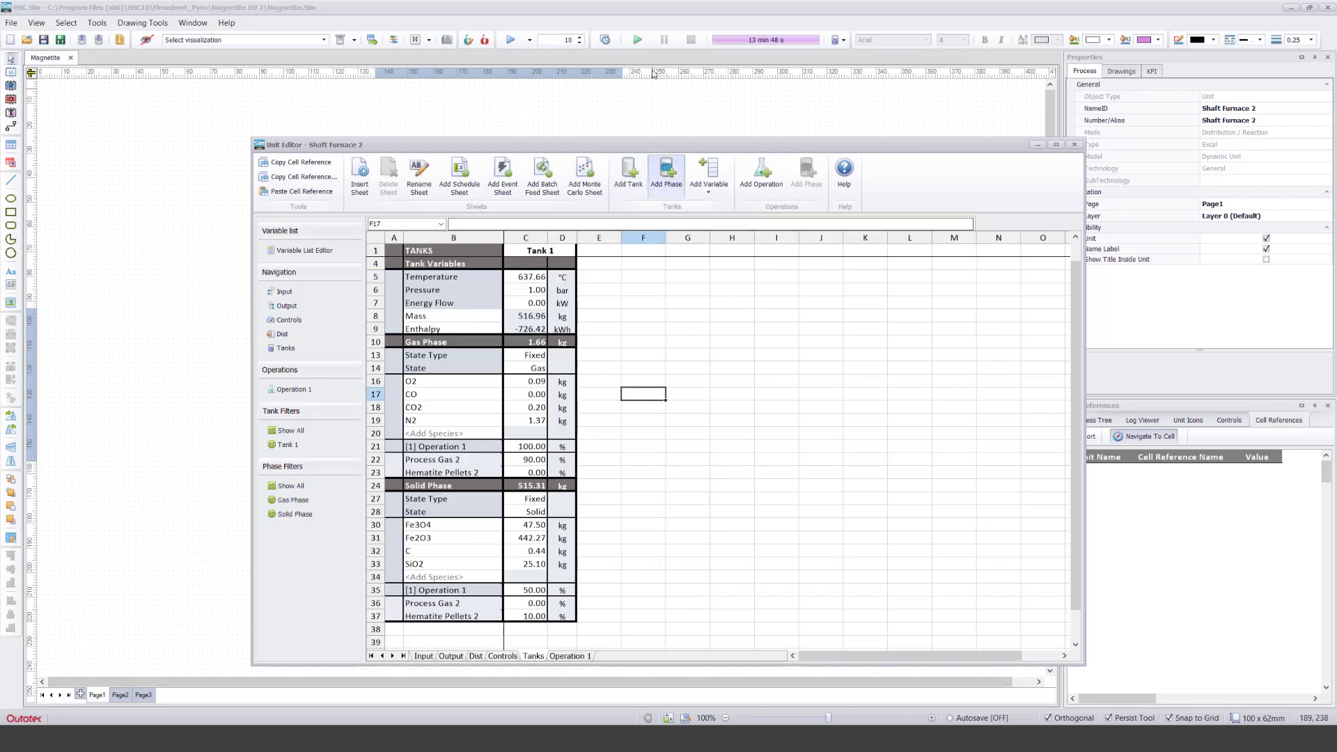
{"action": "left_click", "coordinate": [639, 40]}
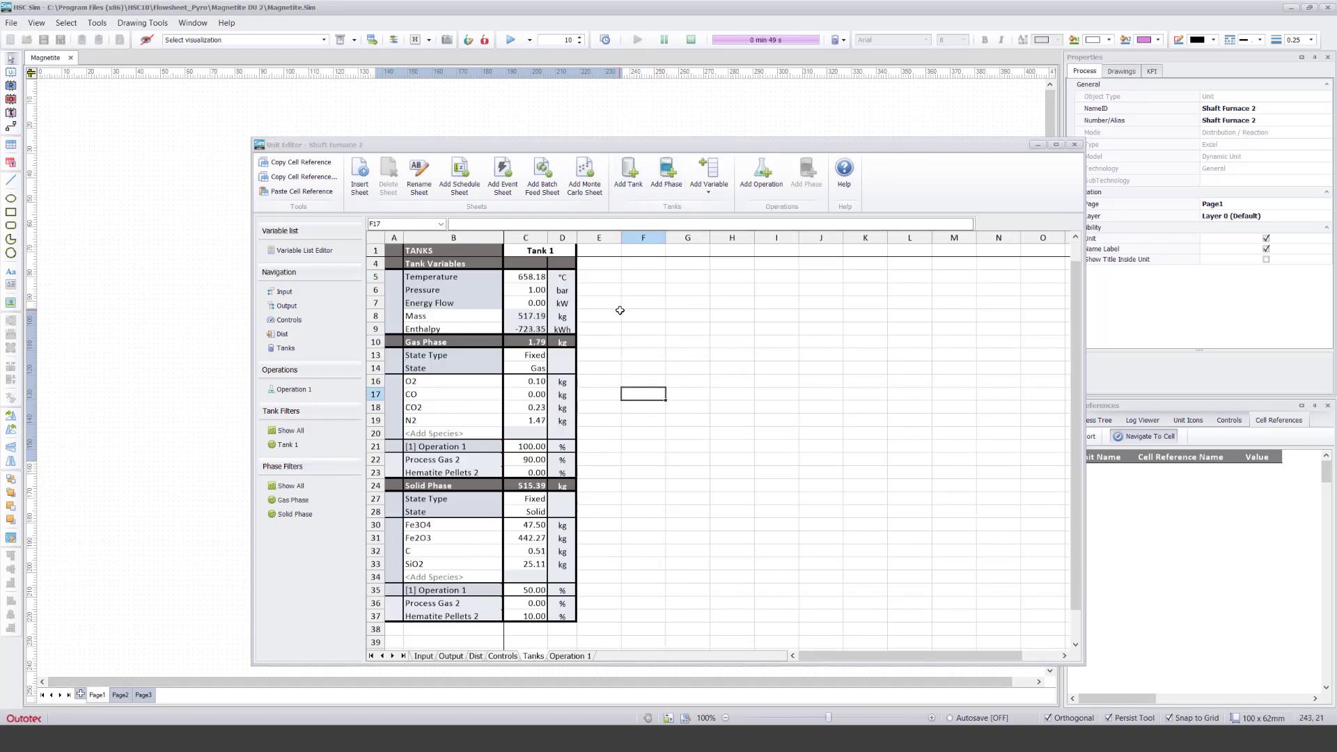
{"action": "left_click", "coordinate": [498, 656]}
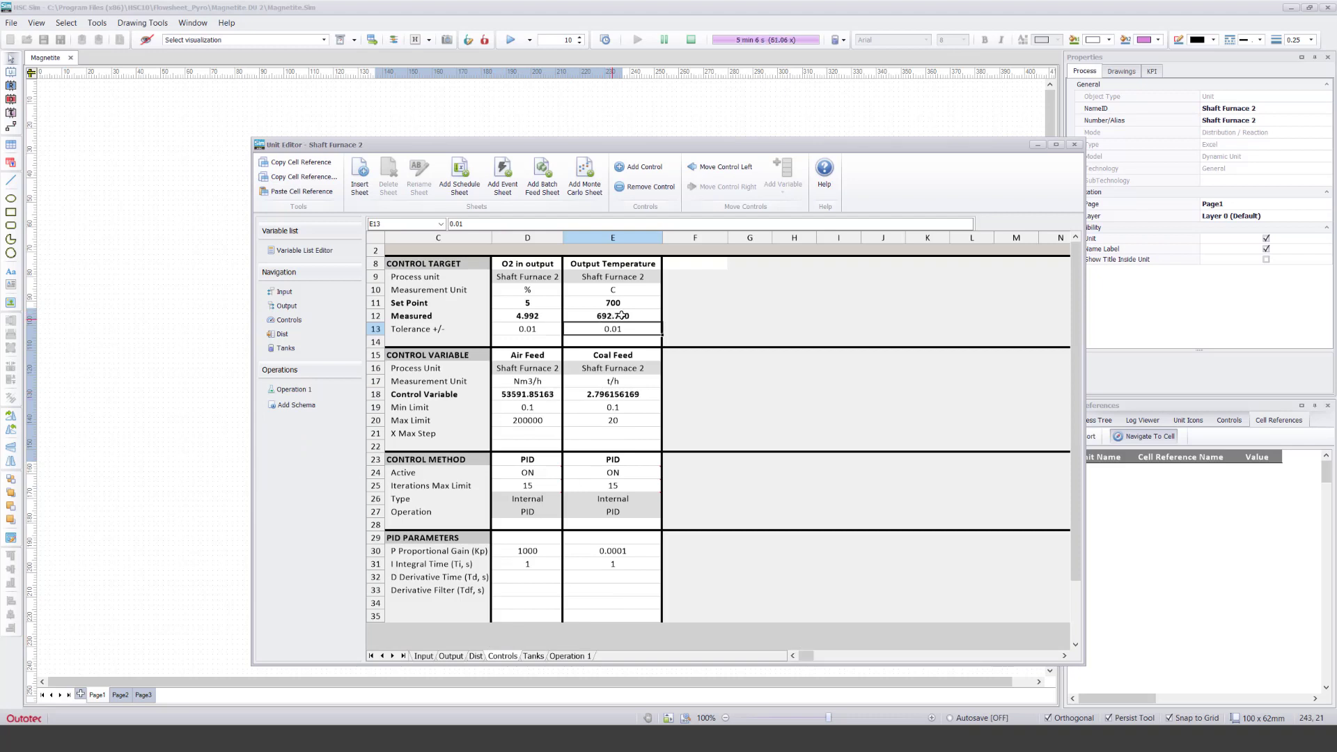
{"action": "left_click", "coordinate": [634, 393]}
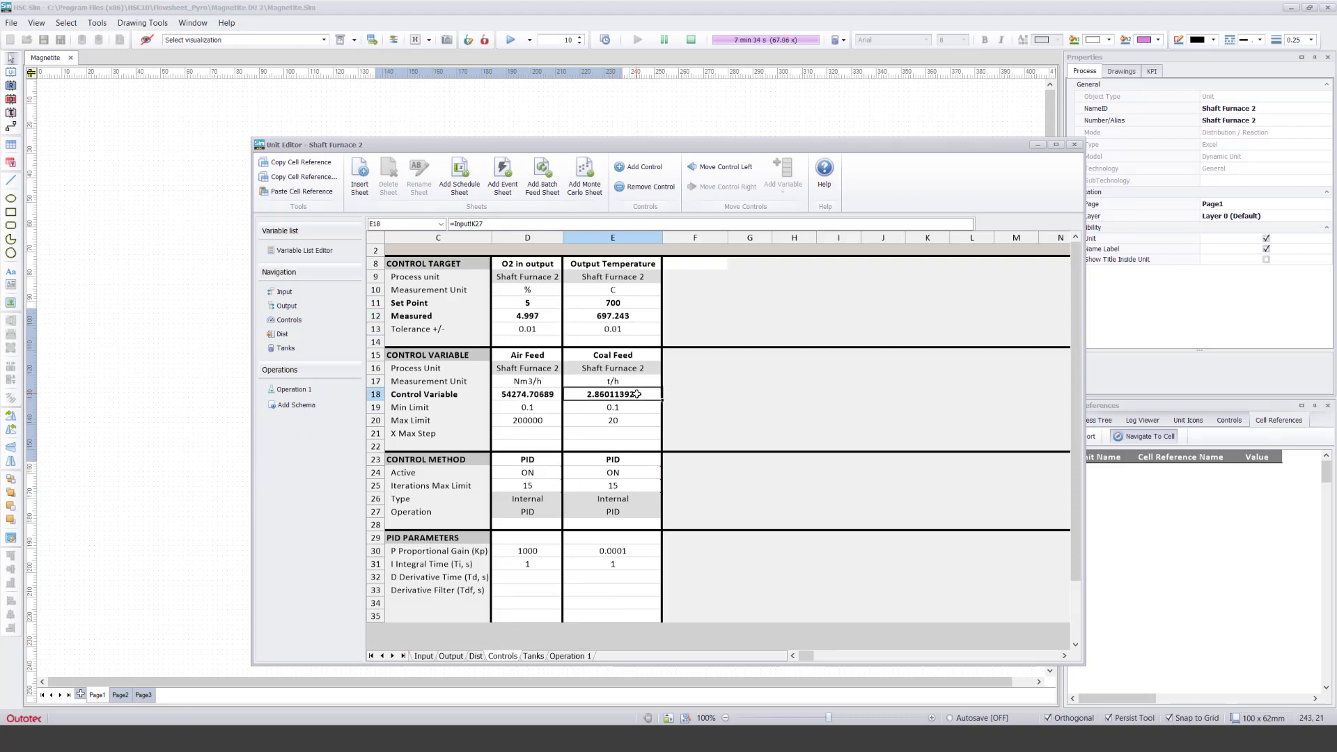
{"action": "key", "text": "Up"}
{"action": "key", "text": "Up"}
{"action": "key", "text": "Up"}
{"action": "key", "text": "Up"}
{"action": "key", "text": "Up"}
{"action": "key", "text": "Up"}
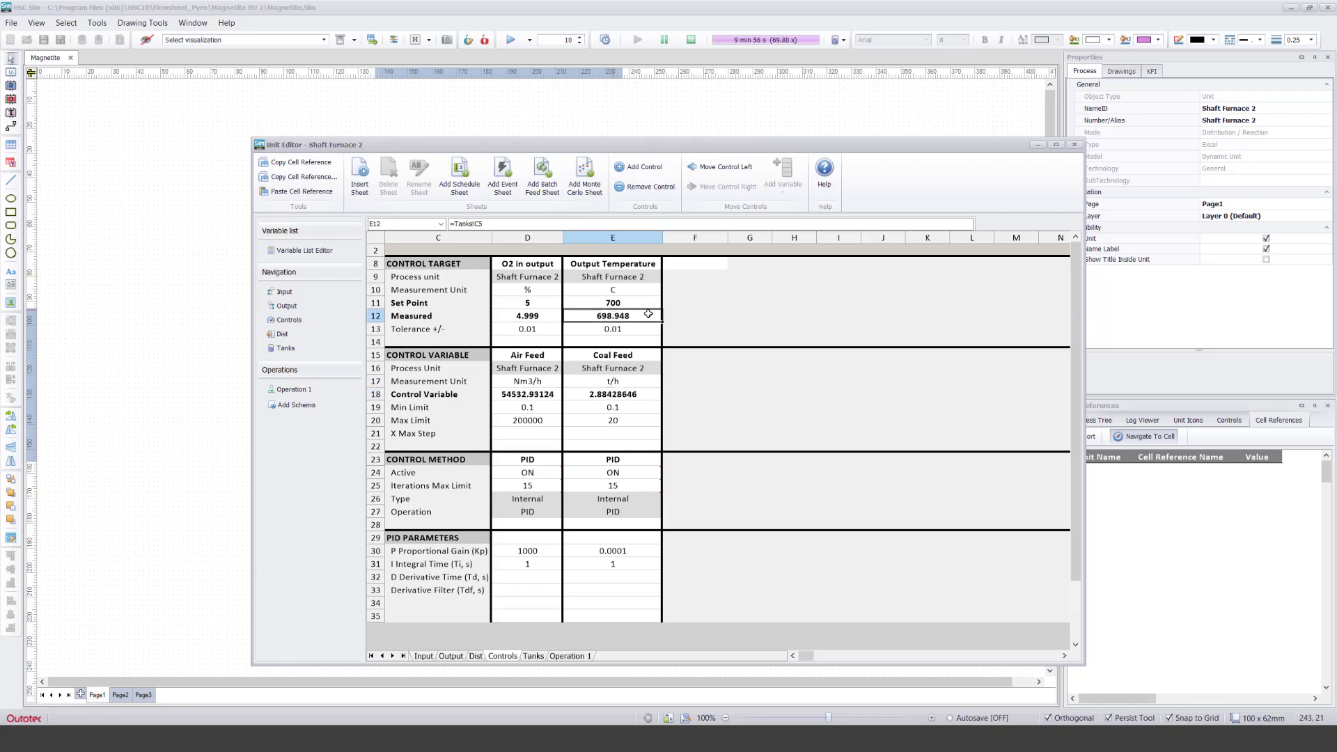
{"action": "left_click", "coordinate": [683, 353]}
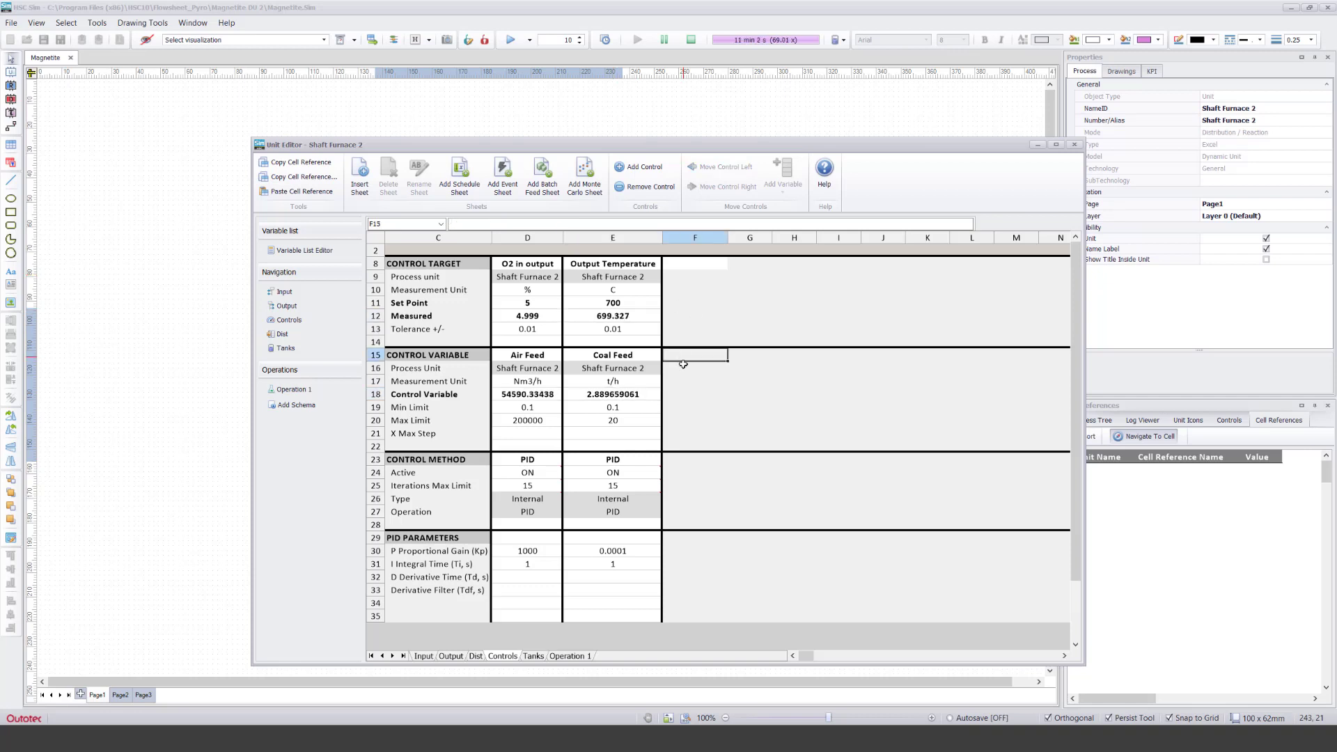
Step: Check the Tank 1 temperature during the run and stop the simulation
{"action": "left_click", "coordinate": [532, 656]}
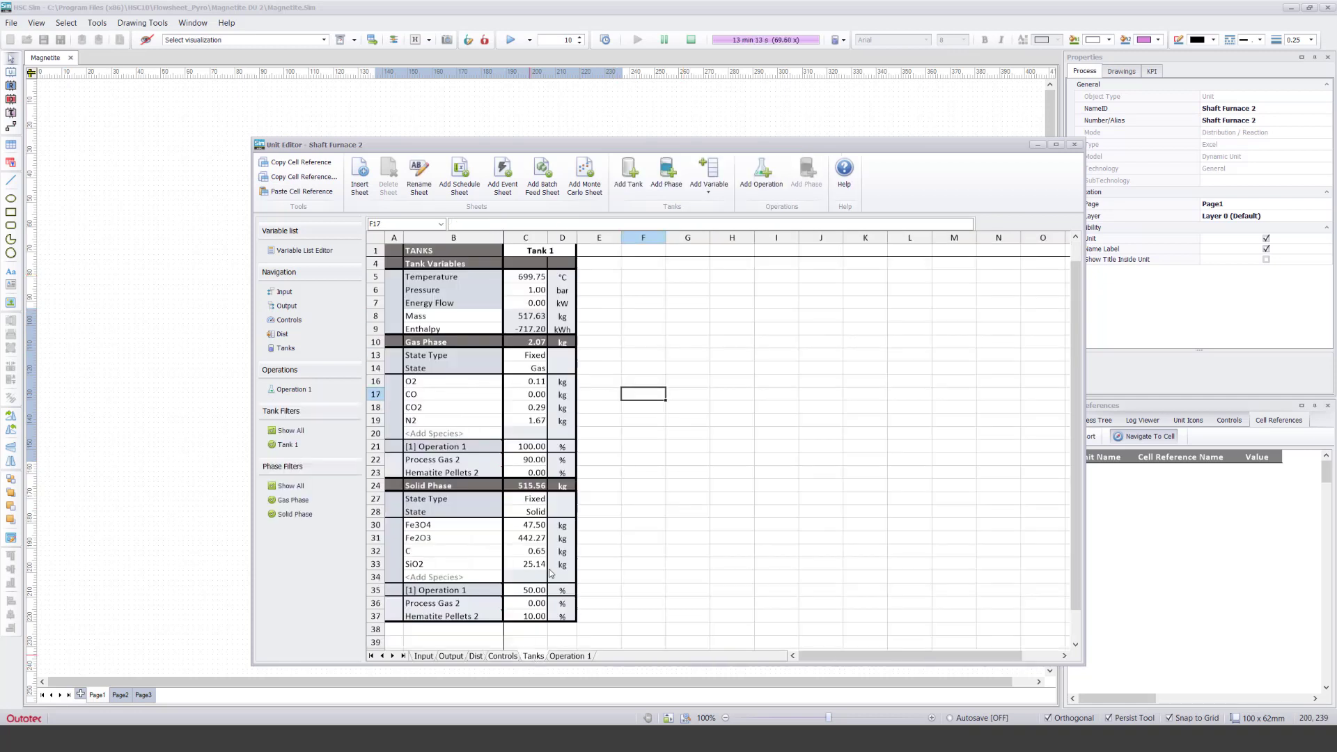
{"action": "left_click", "coordinate": [531, 286]}
{"action": "left_click", "coordinate": [604, 425]}
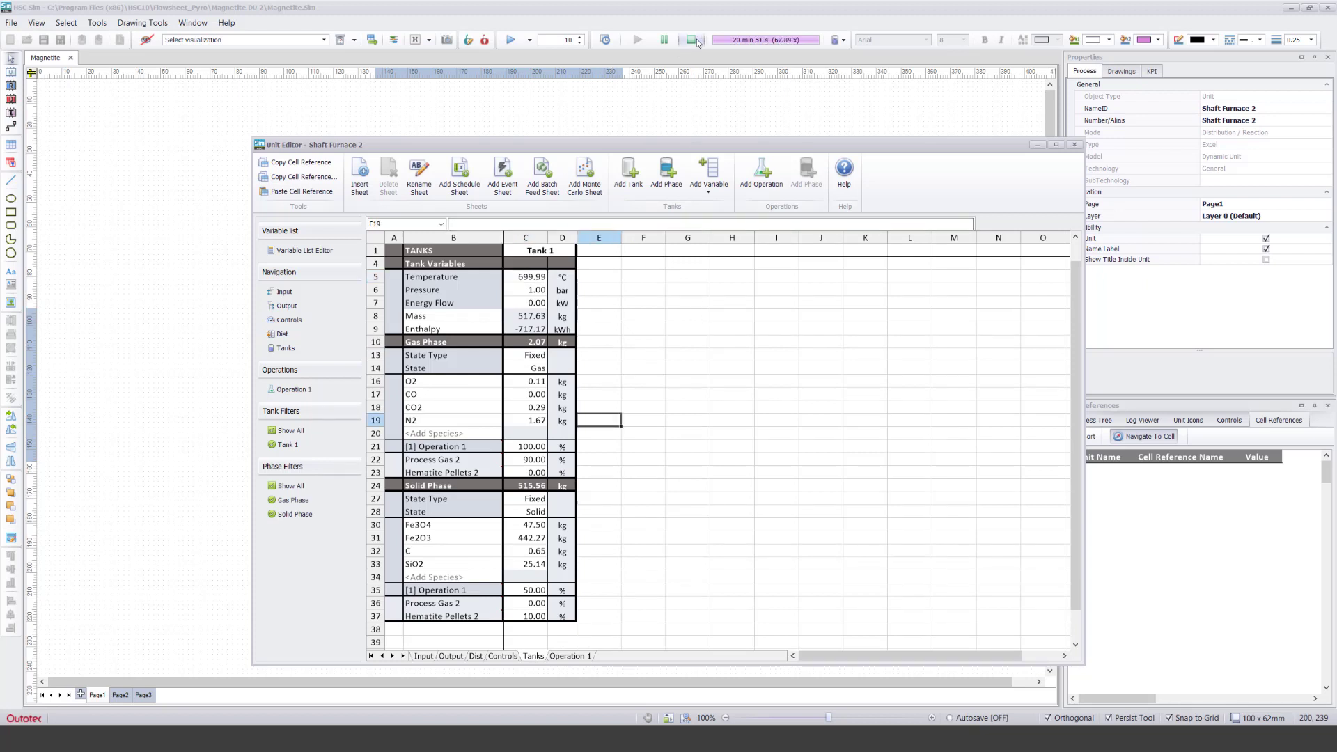
{"action": "left_click", "coordinate": [692, 41]}
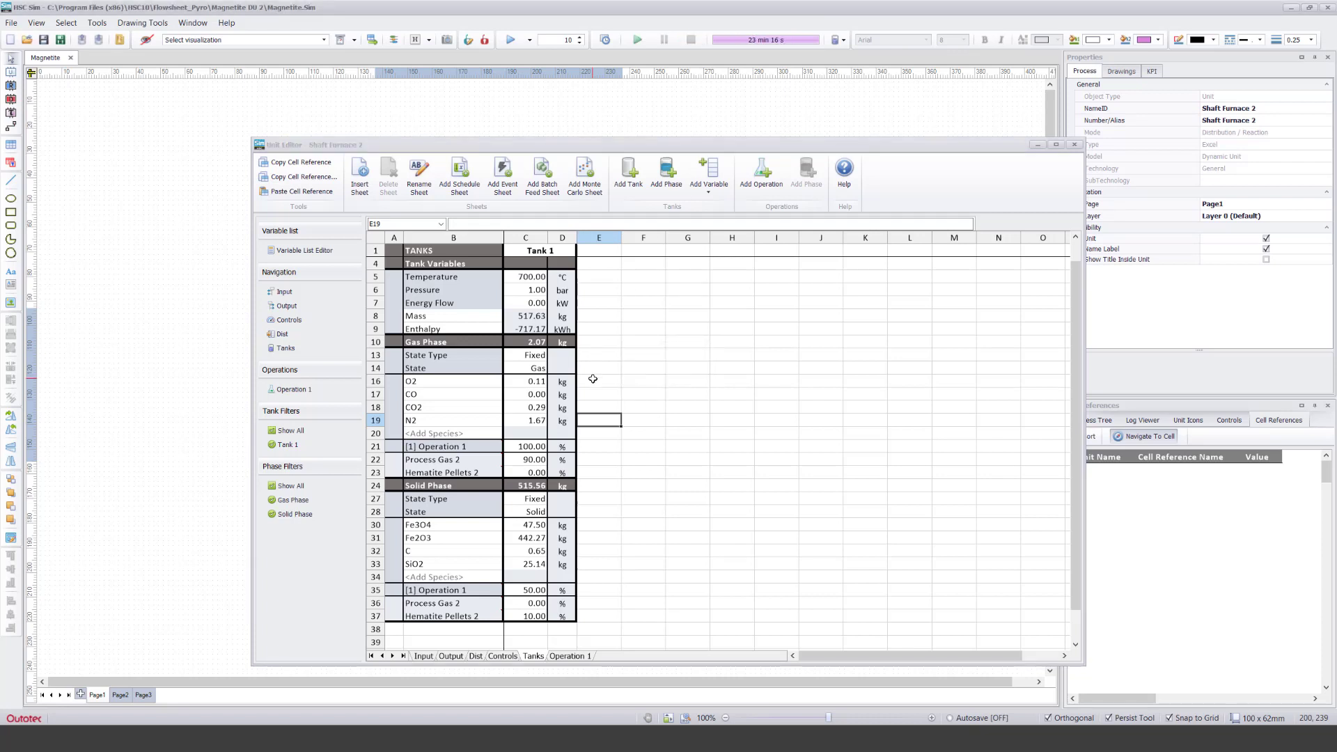
Step: Review the solid phase's Operation 1 percentage and Hematite Pellets 2 transfer percentage in Tank 1
{"action": "left_click", "coordinate": [600, 487]}
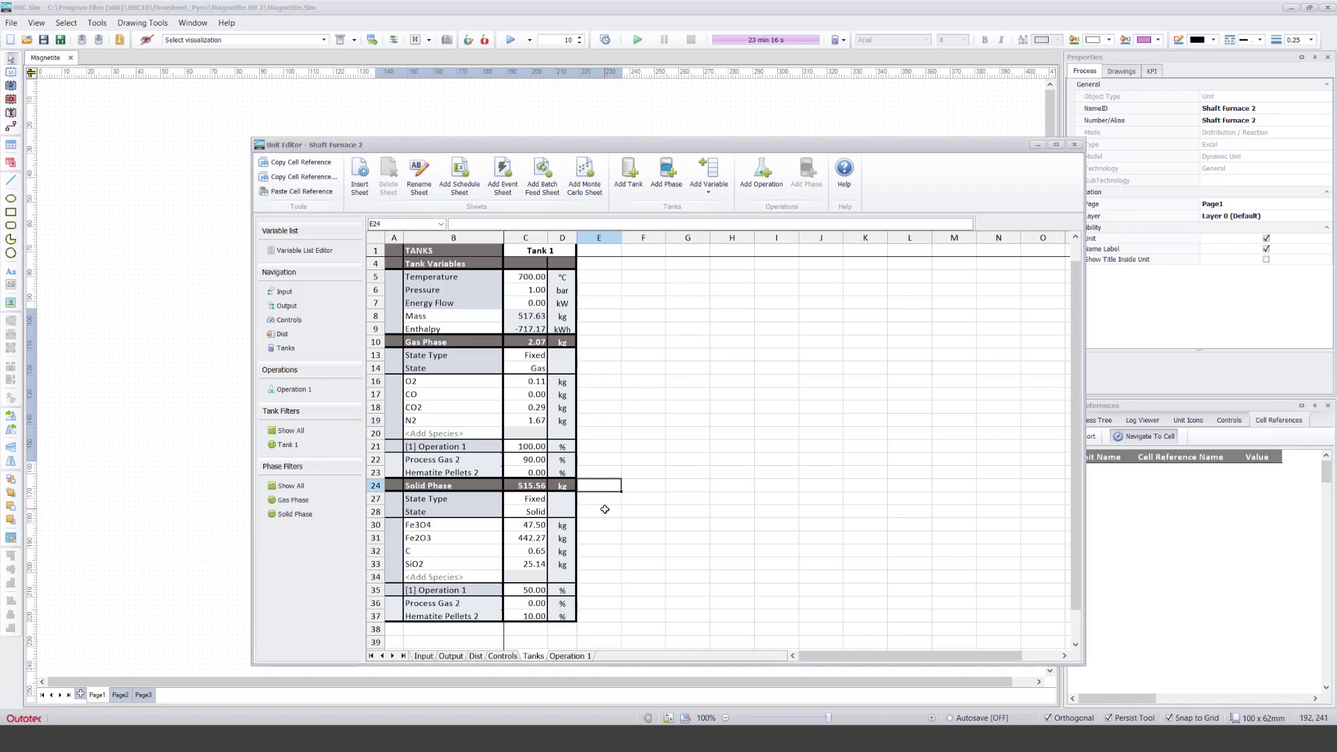
{"action": "left_click", "coordinate": [476, 592]}
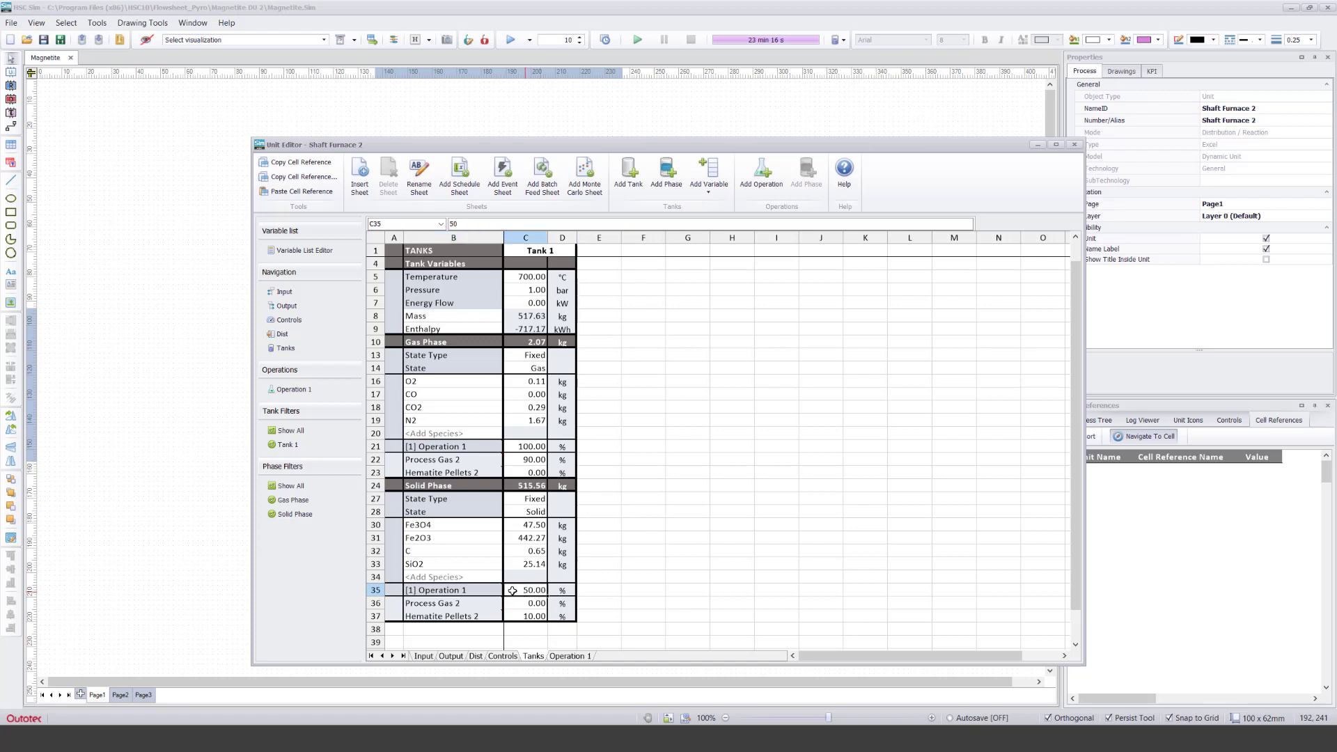
{"action": "mouse_move", "coordinate": [482, 589]}
{"action": "left_click", "coordinate": [526, 590]}
{"action": "left_click", "coordinate": [528, 612]}
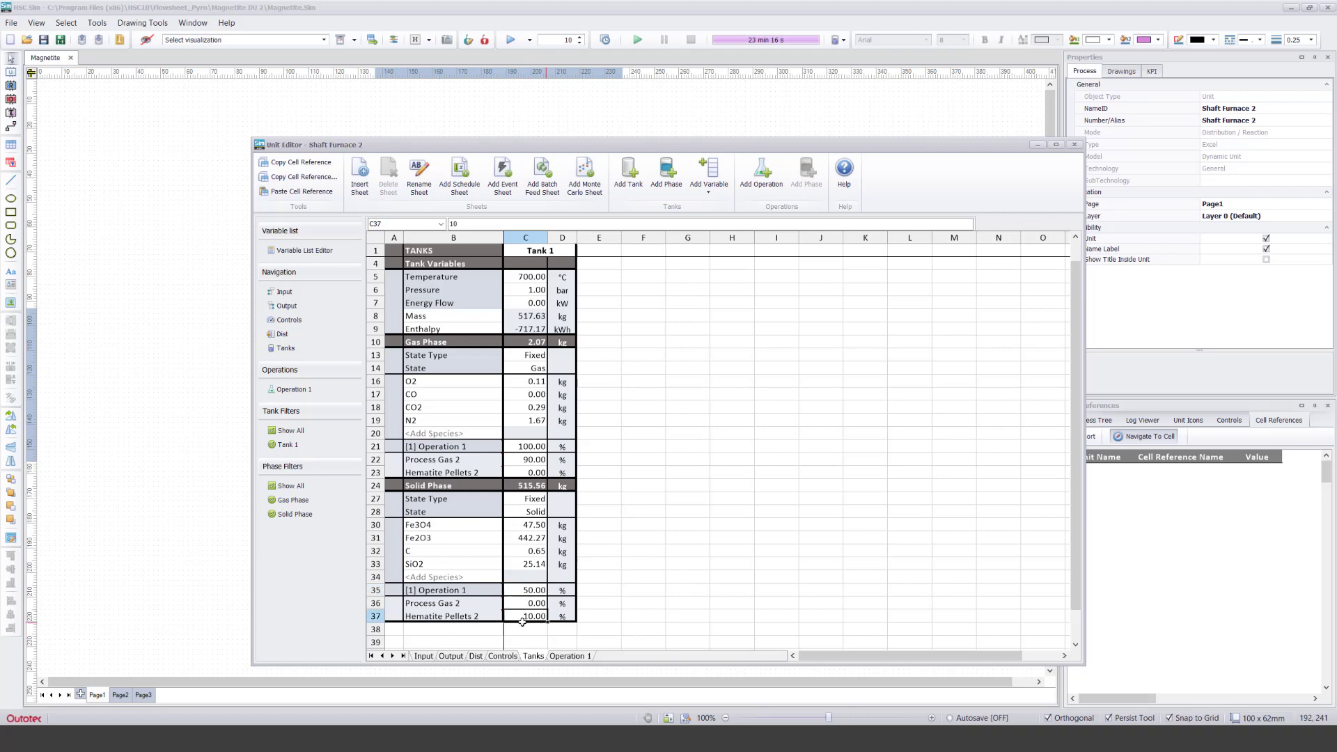
{"action": "left_click", "coordinate": [612, 515]}
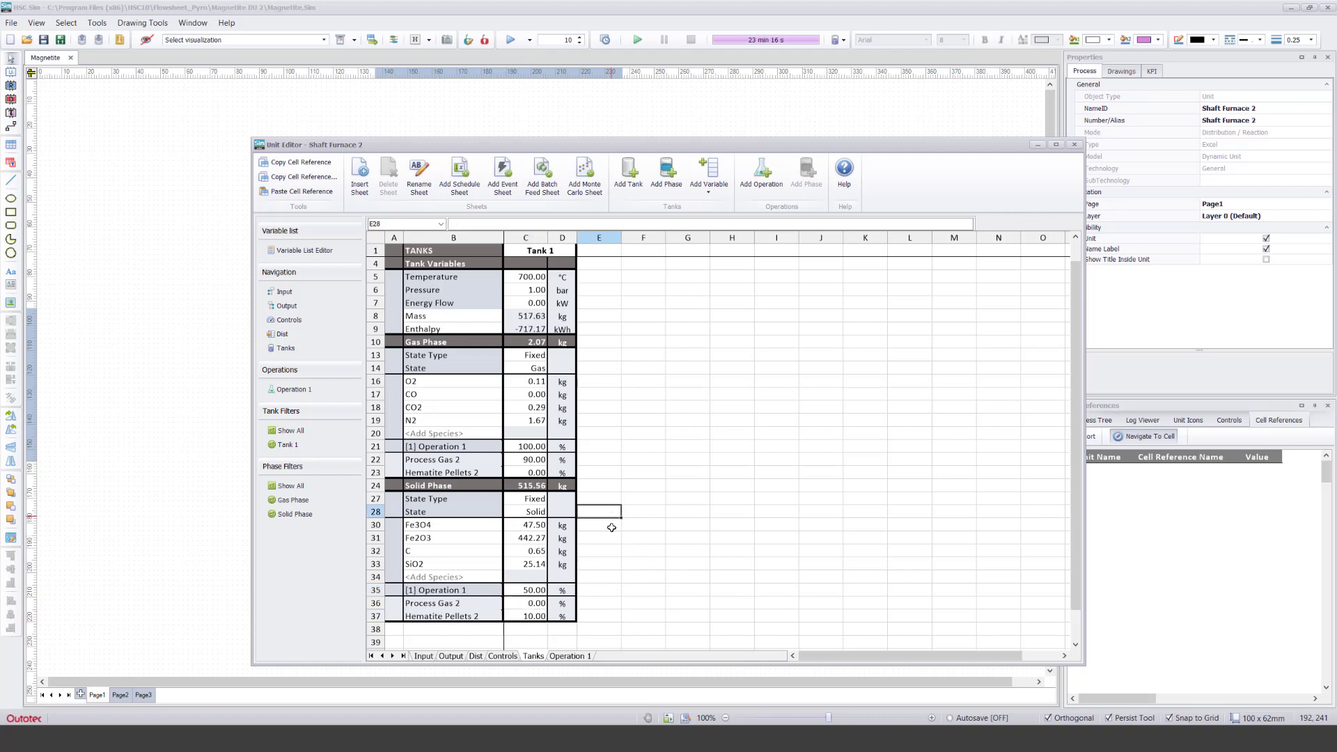
Step: Set the solid phase's Operation 1 percentage in Tank 1 to 100%
{"action": "left_click", "coordinate": [569, 656]}
{"action": "left_click", "coordinate": [536, 656]}
{"action": "left_click", "coordinate": [538, 590]}
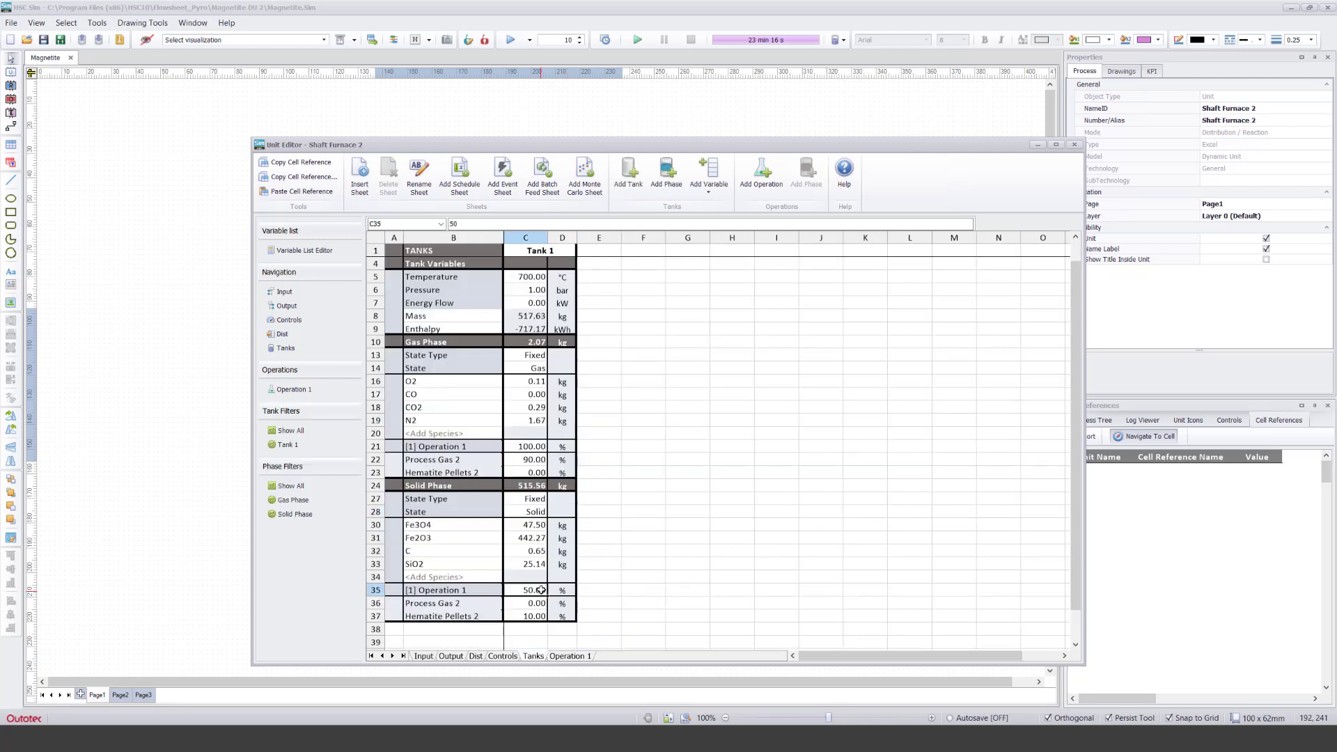
{"action": "type", "text": "100"}
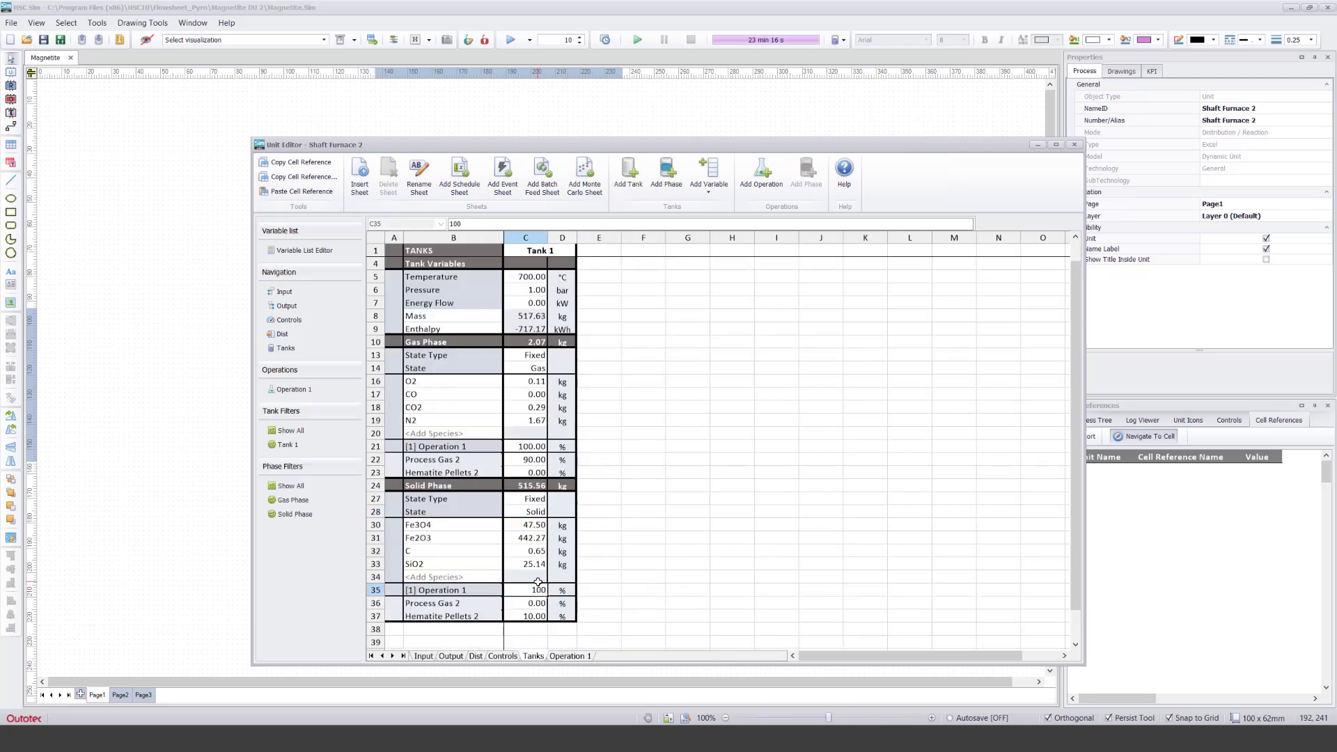
{"action": "key", "text": "Return"}
{"action": "left_click", "coordinate": [584, 550]}
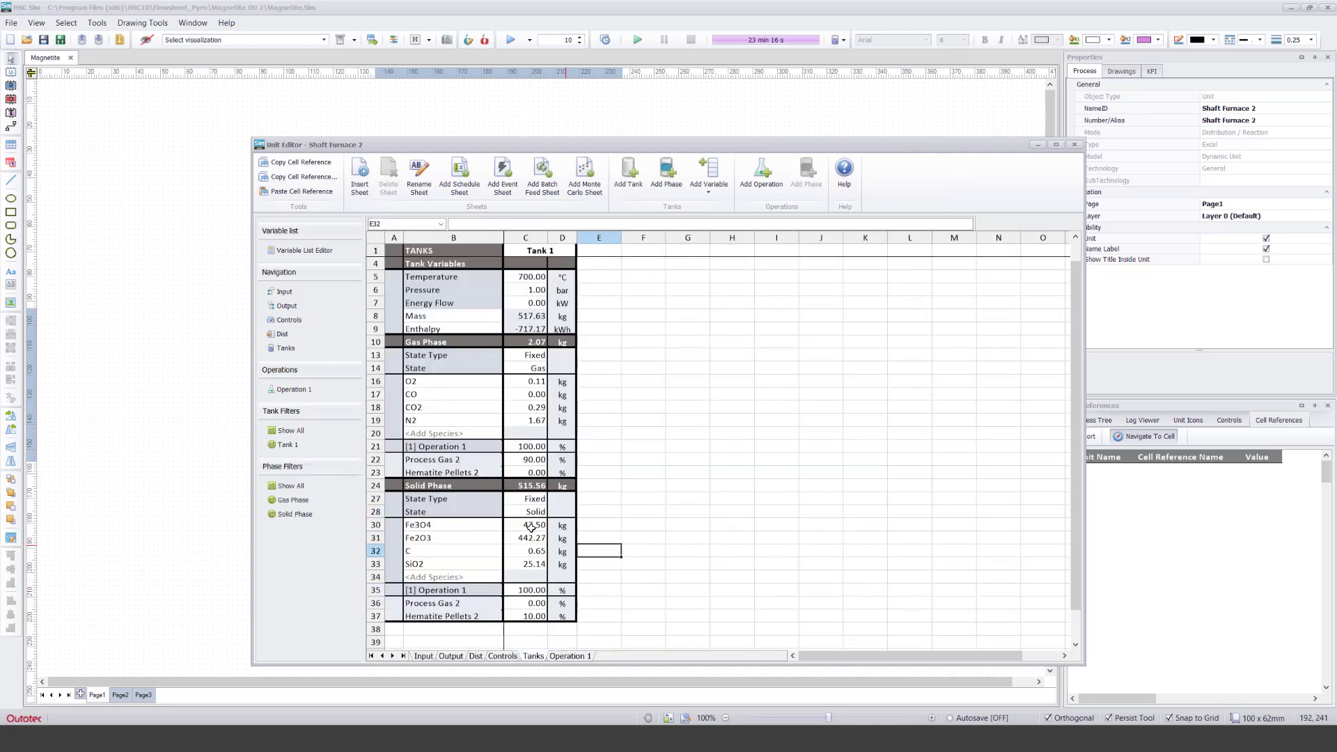
Step: Run the dynamic simulation and check the Fe3O4 and Fe2O3 amounts in Tank 1's solid phase
{"action": "left_click_drag", "start_coordinate": [527, 524], "coordinate": [528, 567]}
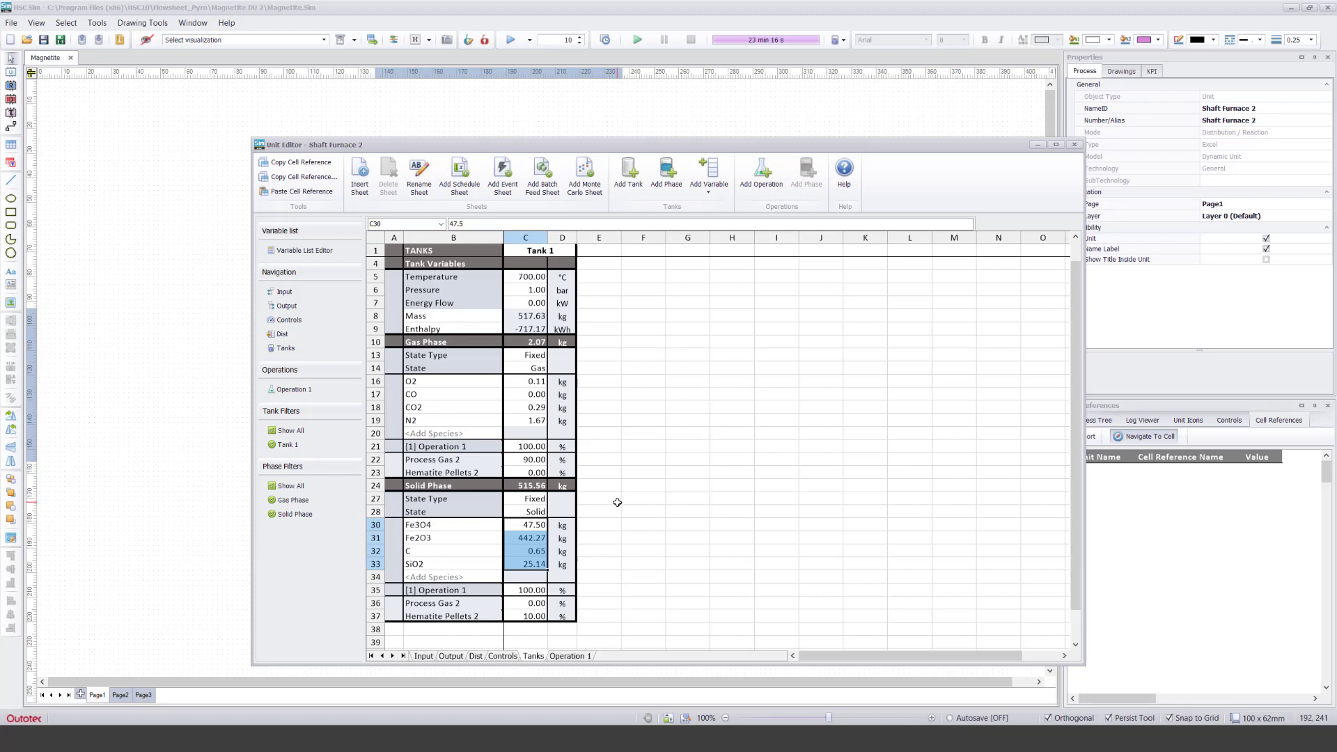
{"action": "left_click", "coordinate": [605, 512]}
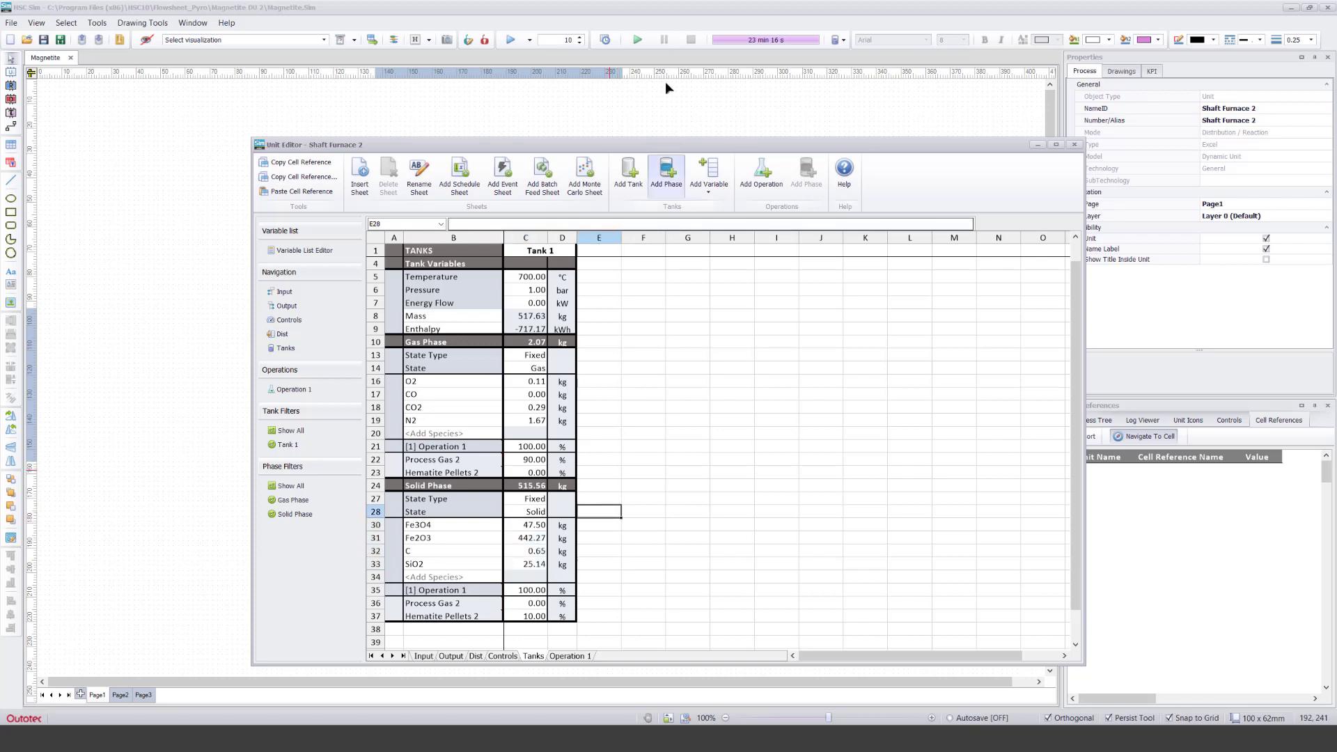
{"action": "left_click", "coordinate": [637, 39]}
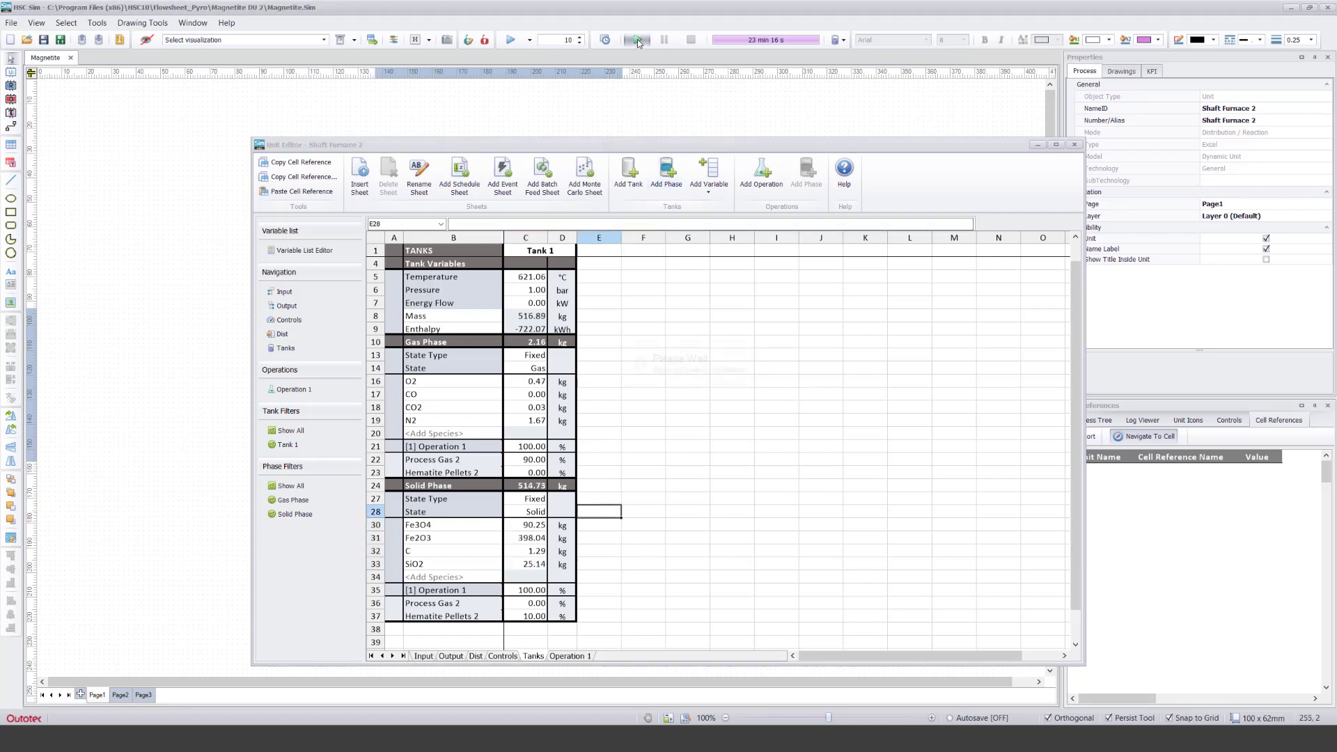
{"action": "left_click", "coordinate": [536, 527]}
{"action": "left_click", "coordinate": [541, 538]}
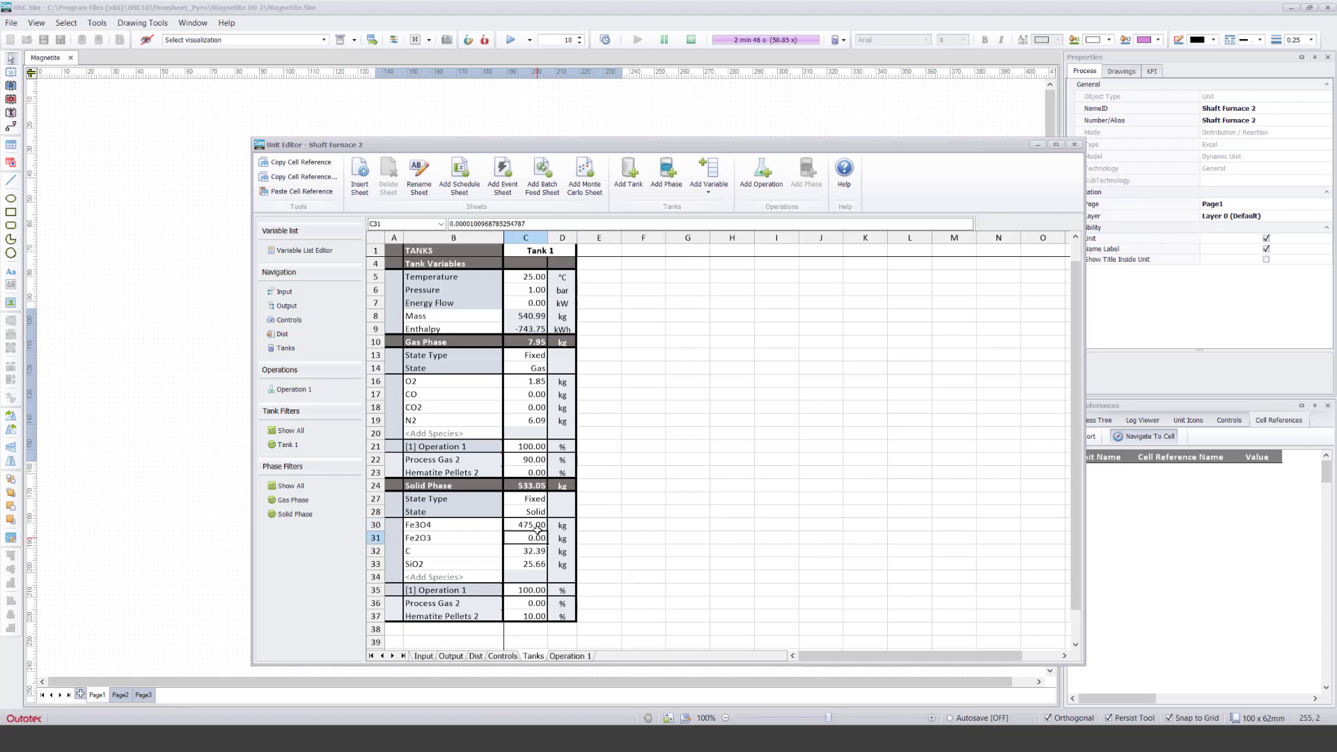
{"action": "left_click", "coordinate": [537, 525]}
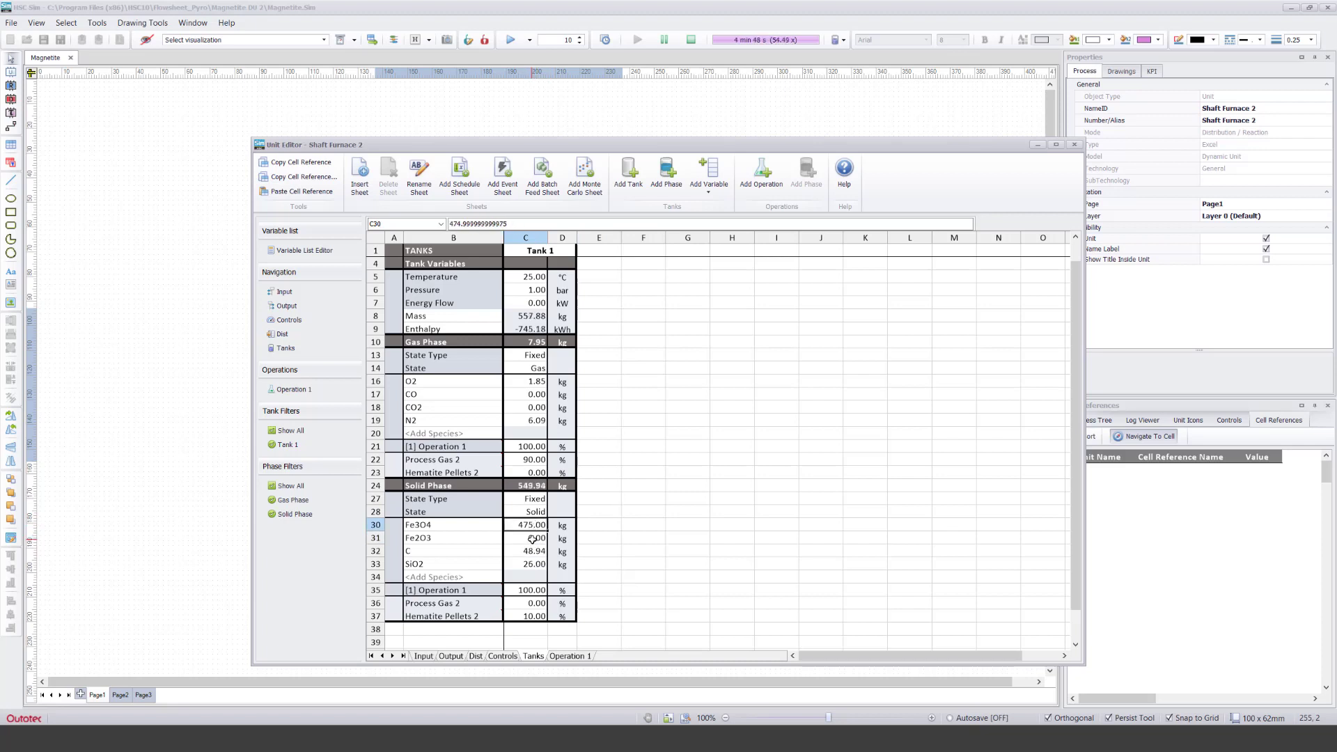
{"action": "left_click", "coordinate": [533, 537]}
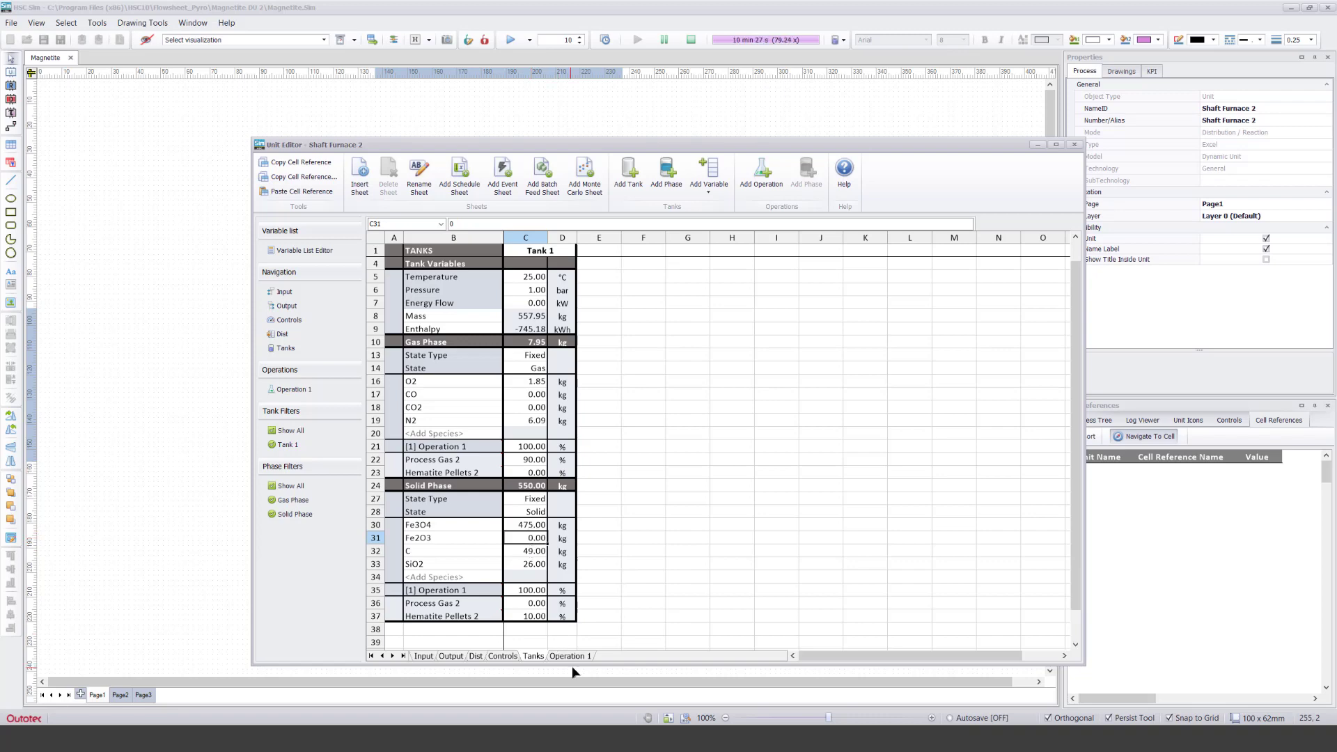
Step: Check the O2 share of Operation 1's gas phase during the run and return to the tank data
{"action": "left_click", "coordinate": [571, 656]}
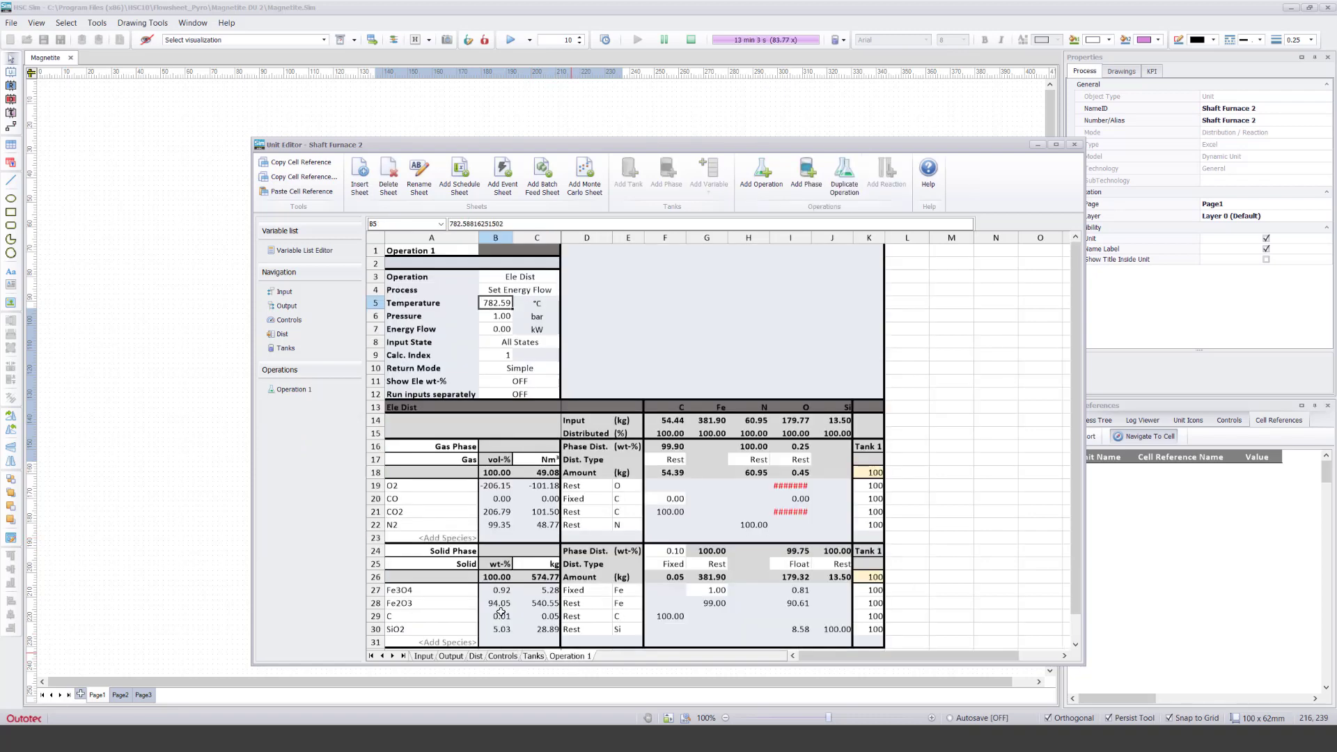
{"action": "left_click", "coordinate": [494, 486]}
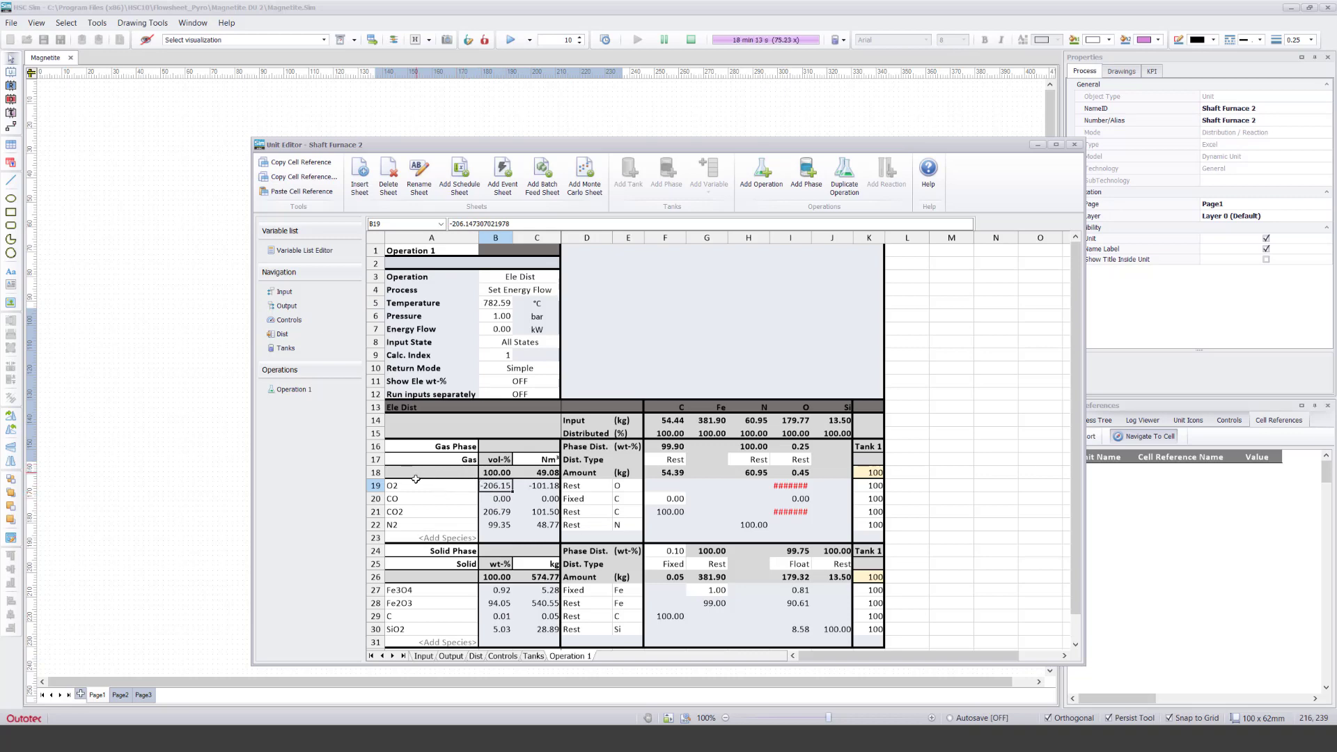
{"action": "left_click", "coordinate": [542, 657]}
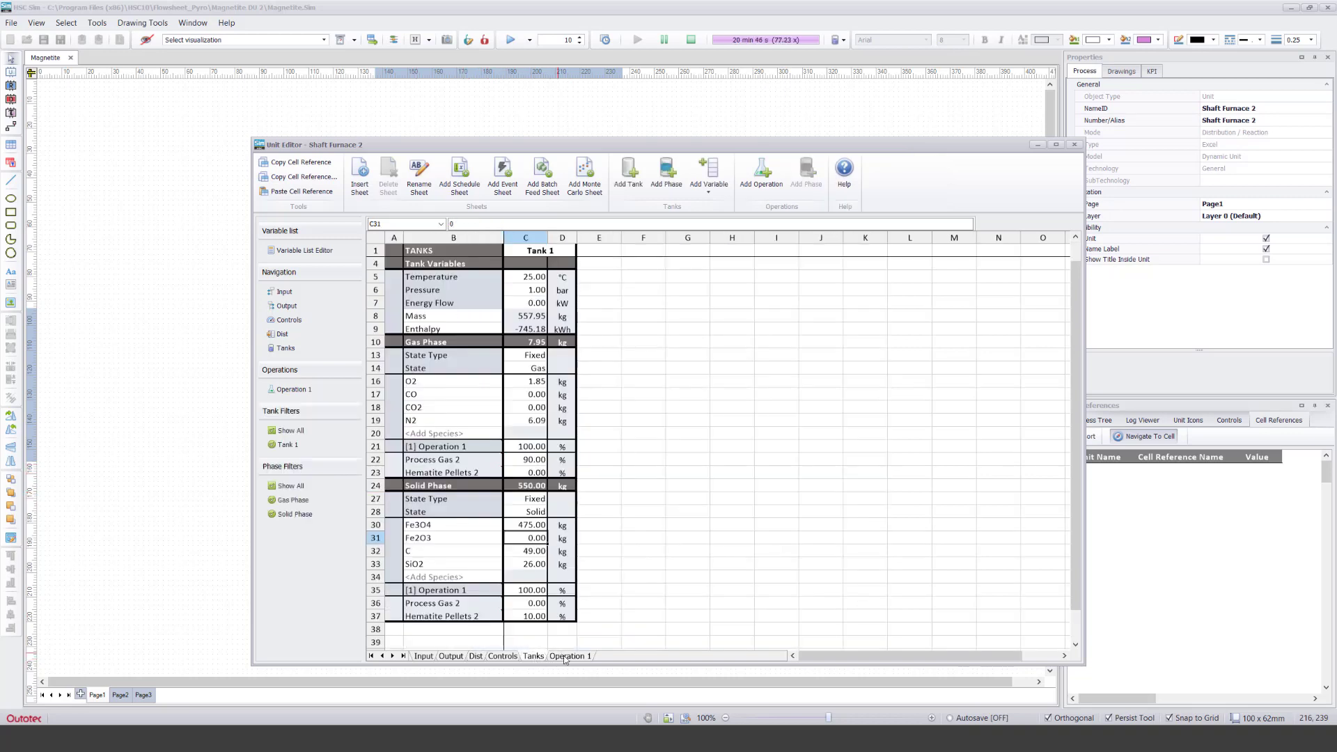
Step: Set the solid phase's Operation 1 percentage in Tank 1 to 50% and stop the simulation
{"action": "left_click", "coordinate": [600, 503]}
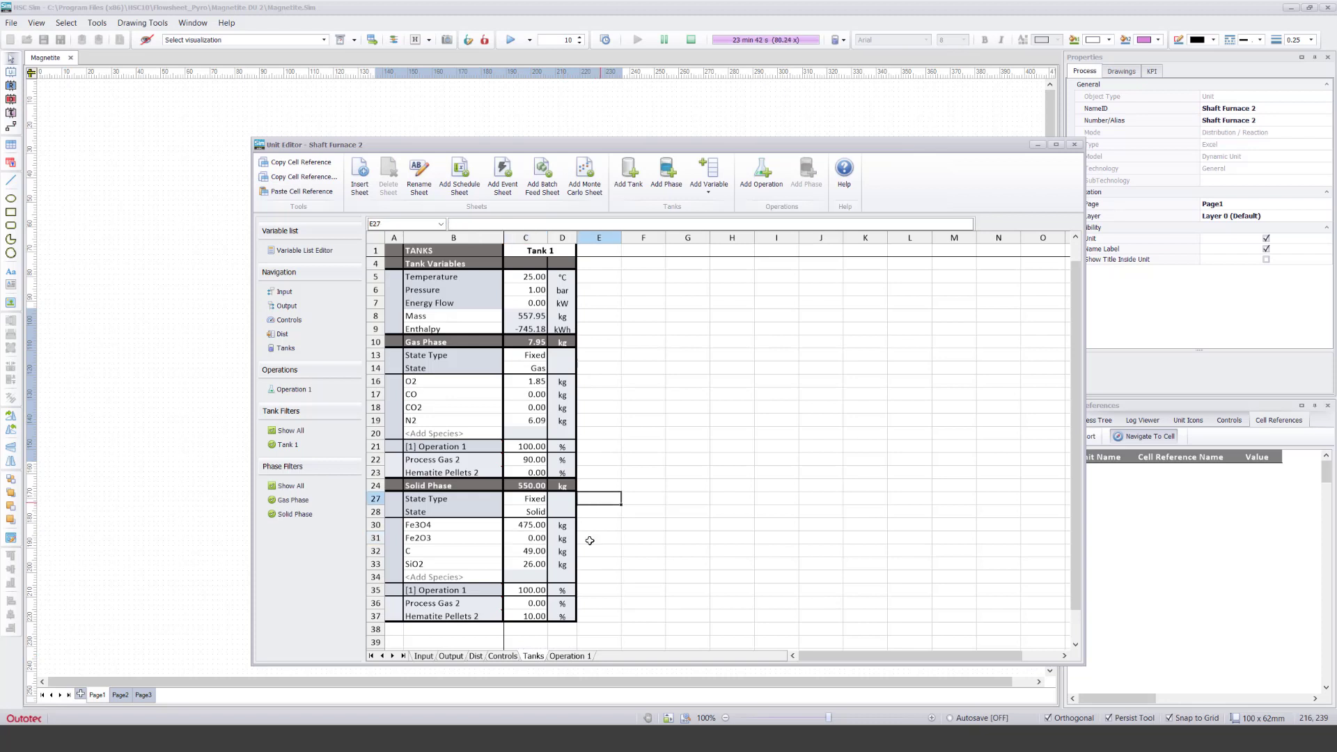
{"action": "left_click", "coordinate": [533, 604]}
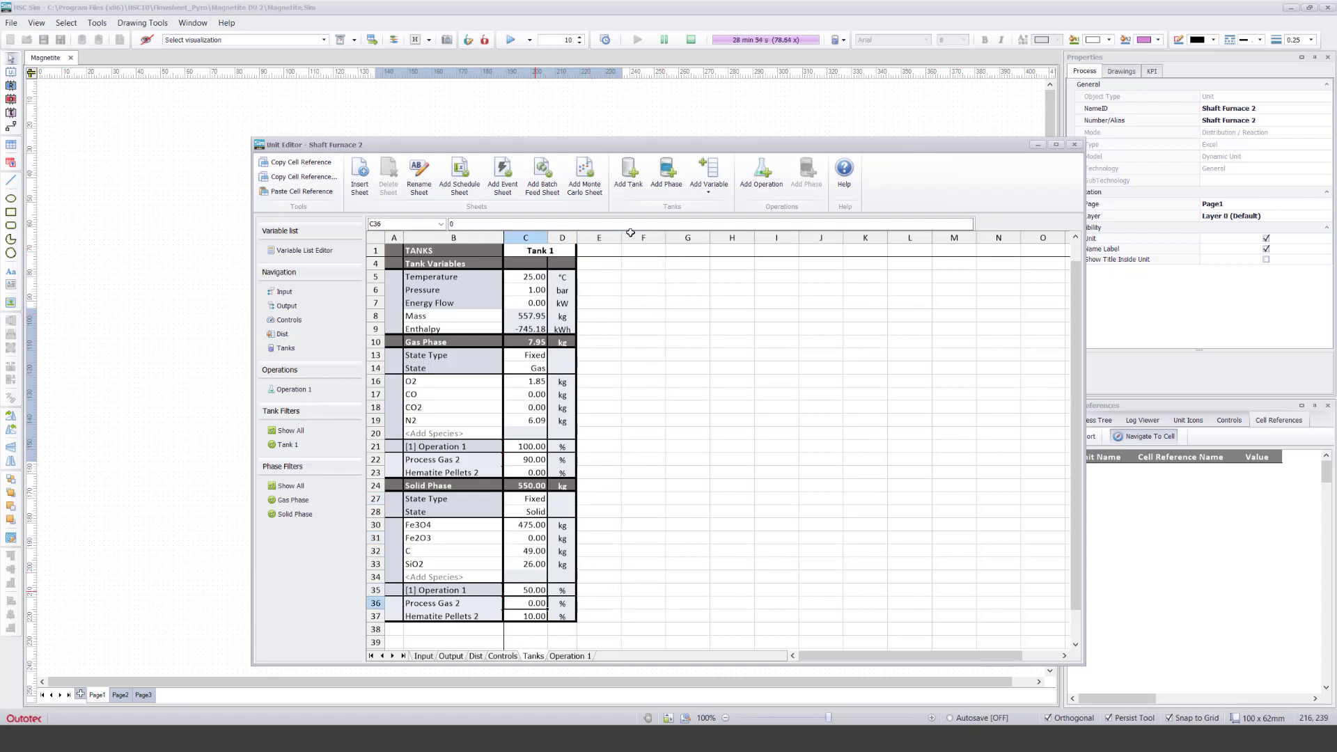
{"action": "left_click", "coordinate": [699, 40]}
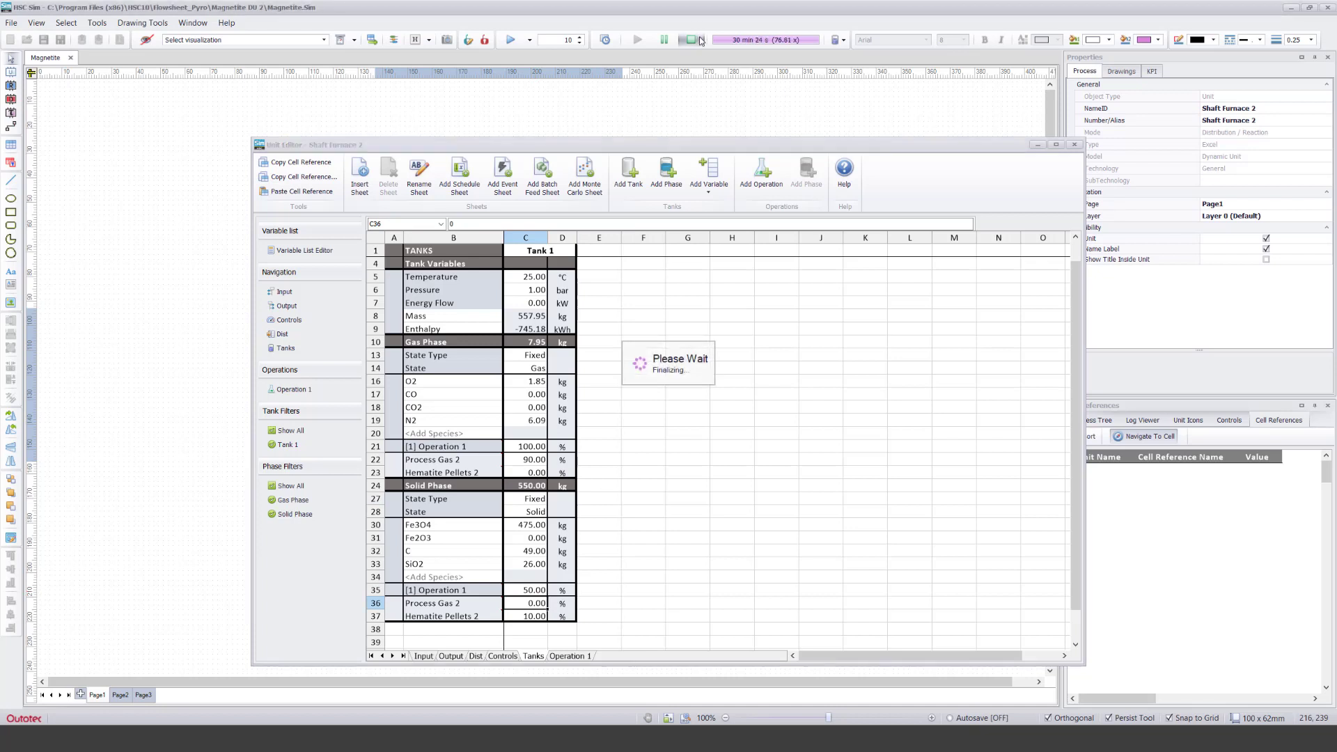
Step: Empty the tanks to reset their contents
{"action": "left_click", "coordinate": [843, 41]}
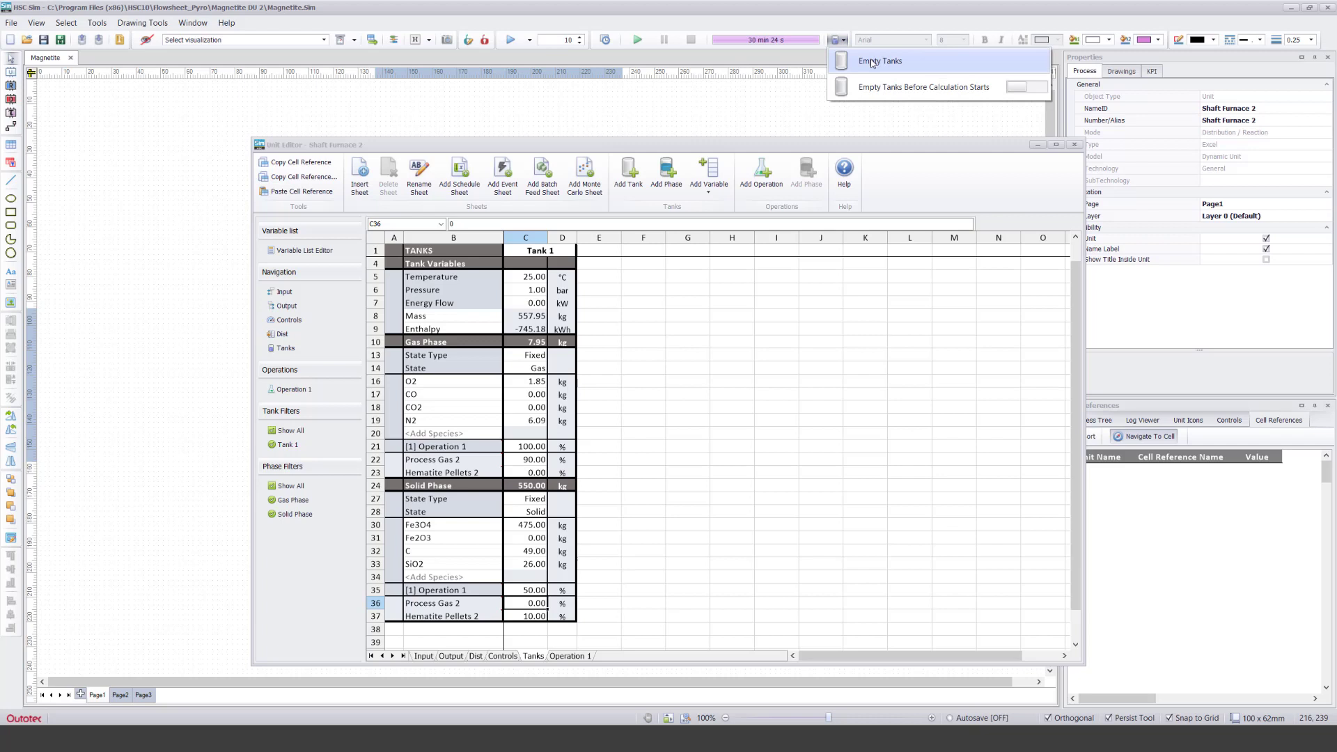
{"action": "left_click", "coordinate": [872, 63]}
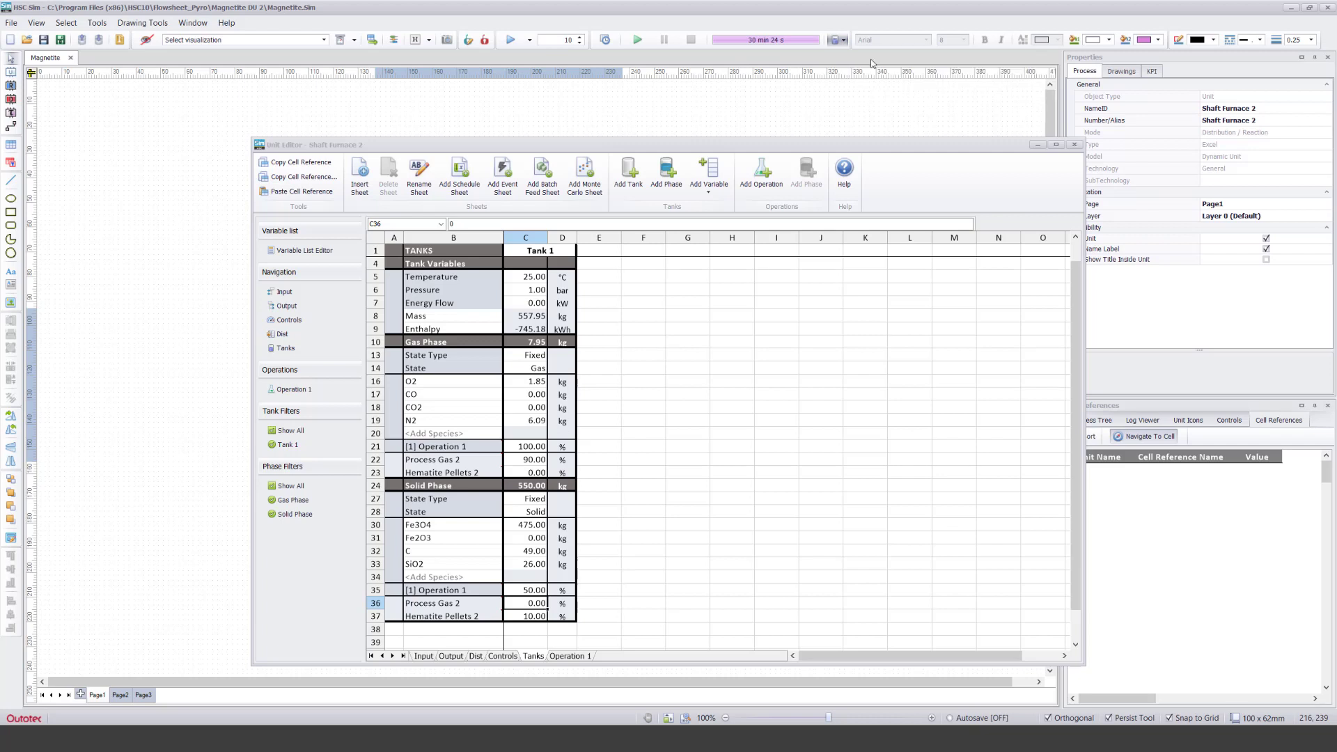
{"action": "left_click", "coordinate": [638, 383]}
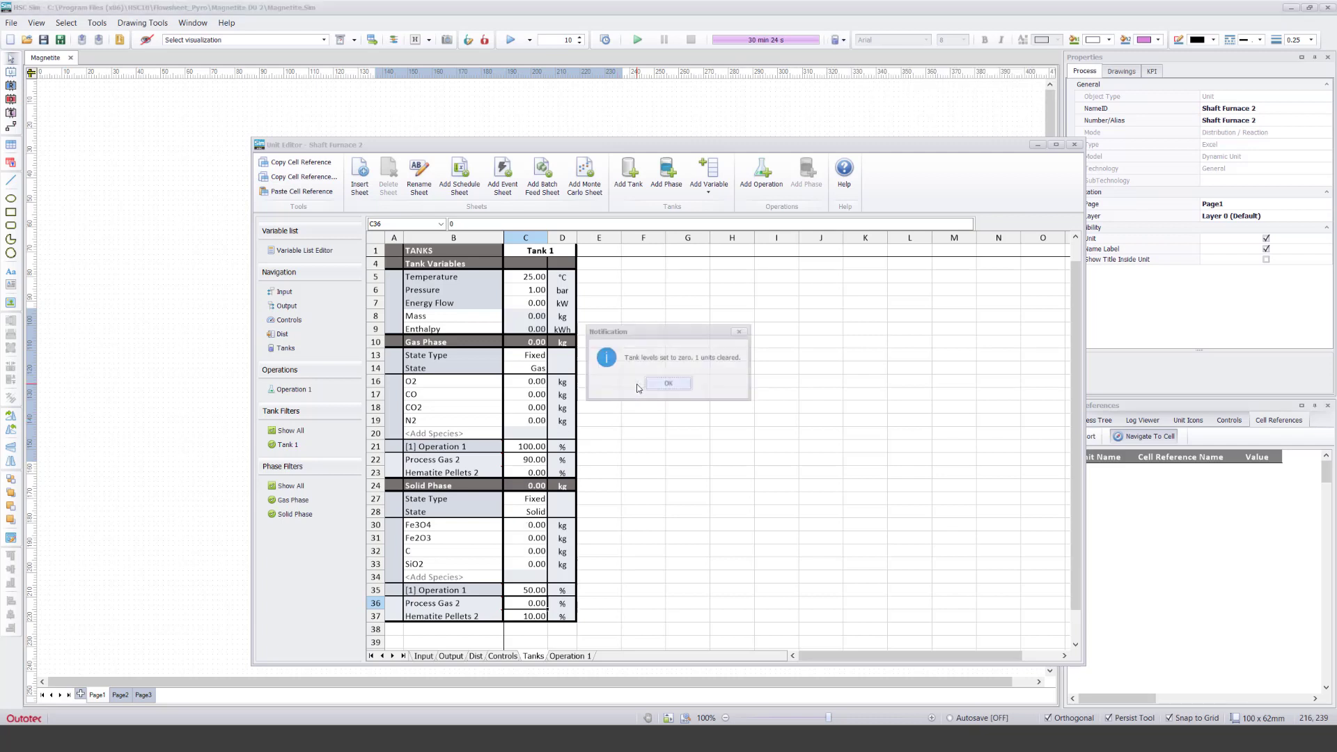
{"action": "left_click", "coordinate": [672, 394]}
Step: Run the dynamic simulation from the emptied tanks and check the Fe3O4 amount in Tank 1's solid phase
{"action": "left_click", "coordinate": [638, 41]}
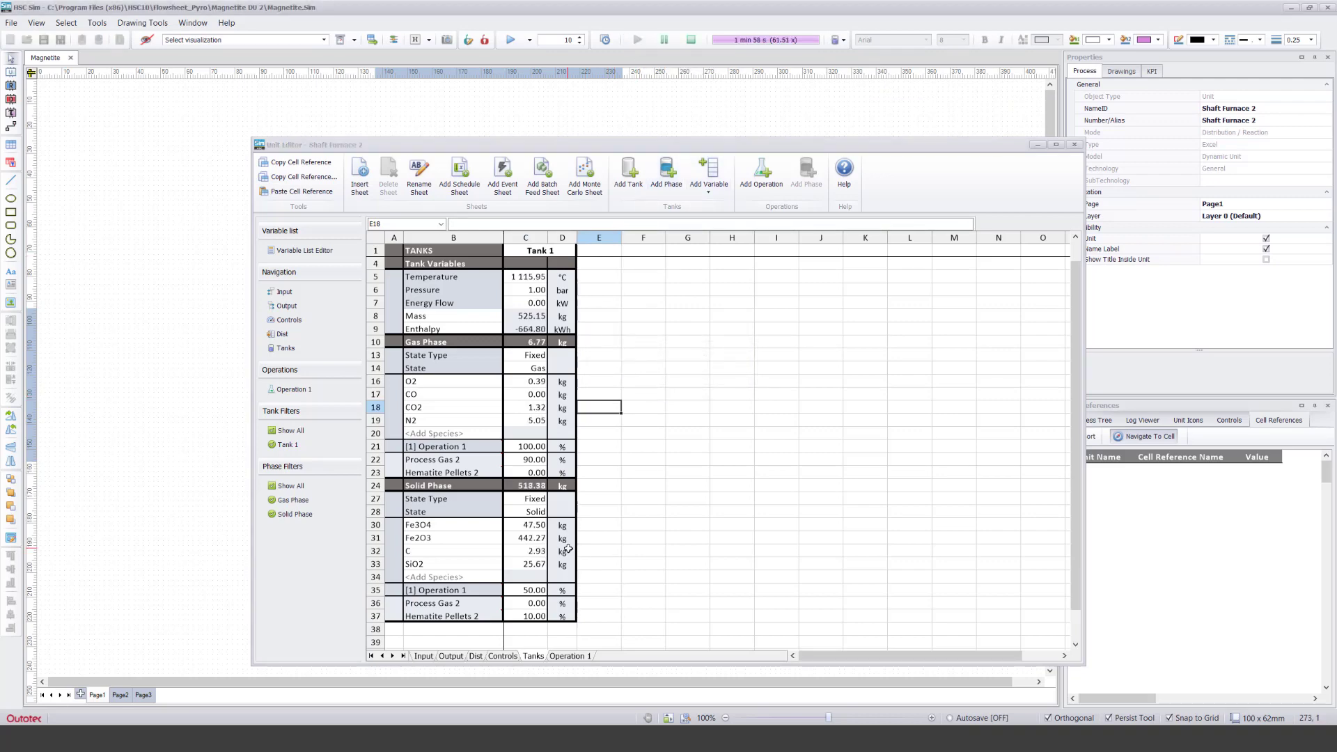
{"action": "left_click", "coordinate": [525, 528]}
{"action": "left_click", "coordinate": [600, 524]}
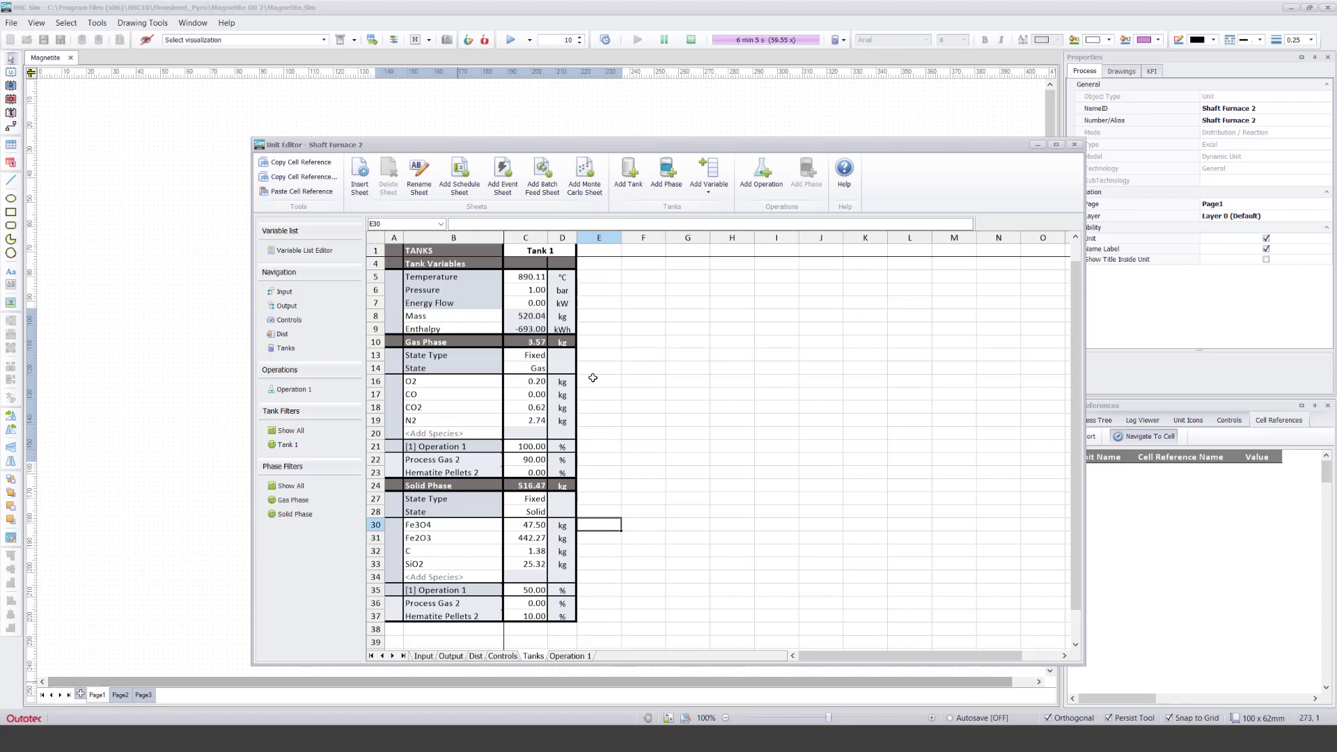
Step: Compare the measured O2 and Output Temperature controls with their set points, and check Tank 1's values during the run
{"action": "left_click", "coordinate": [502, 656]}
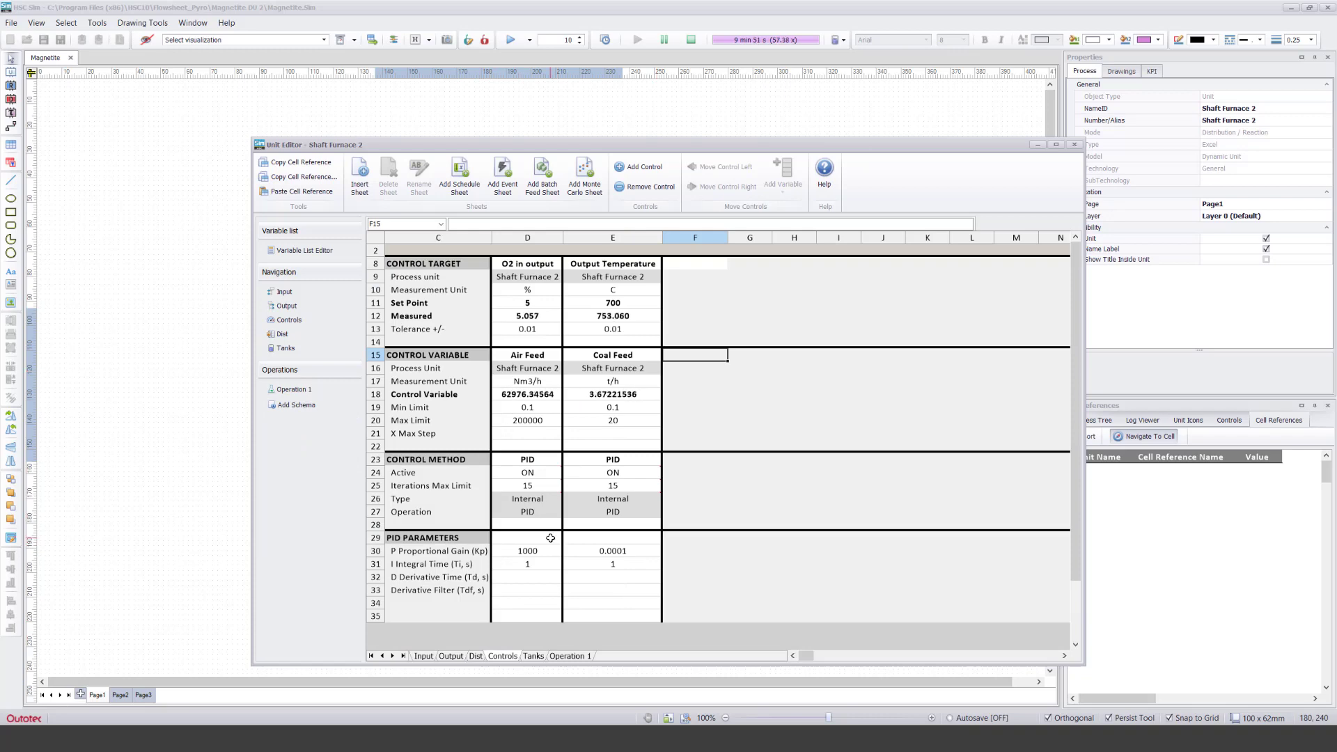
{"action": "mouse_move", "coordinate": [542, 500]}
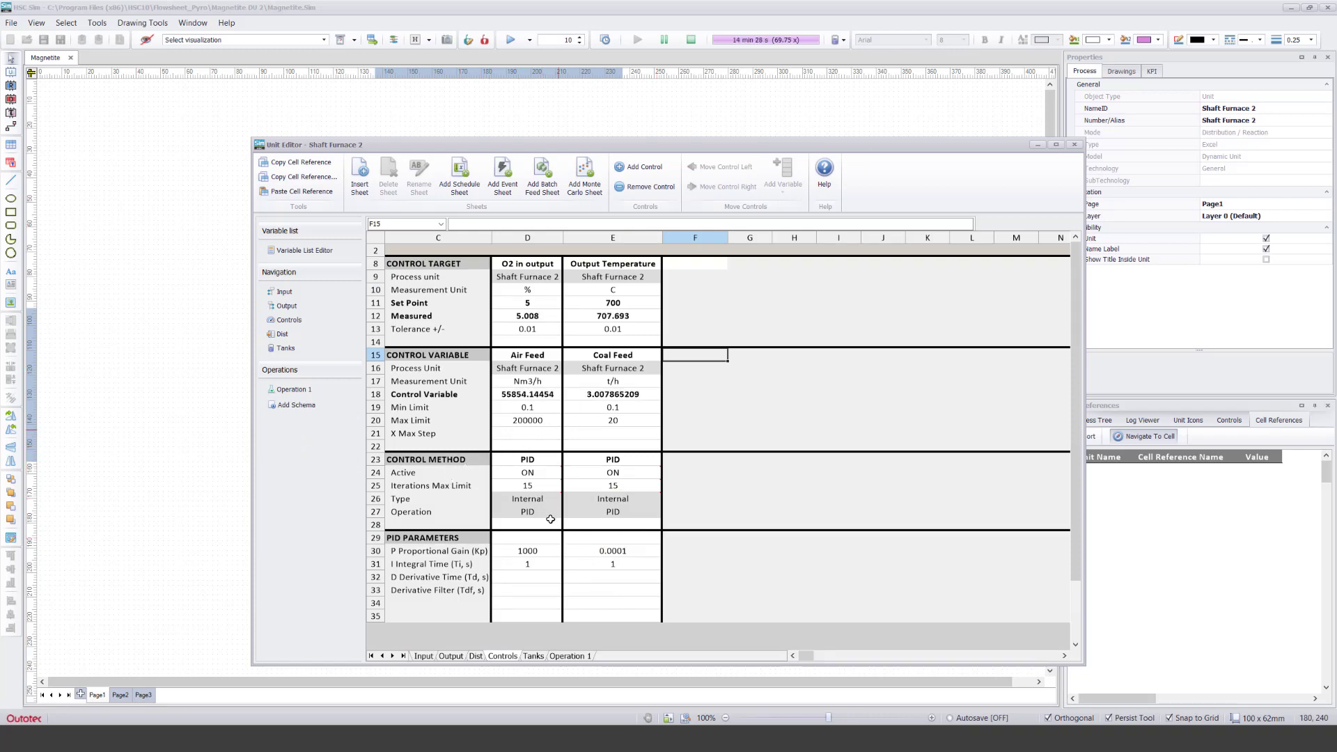
{"action": "left_click", "coordinate": [533, 656]}
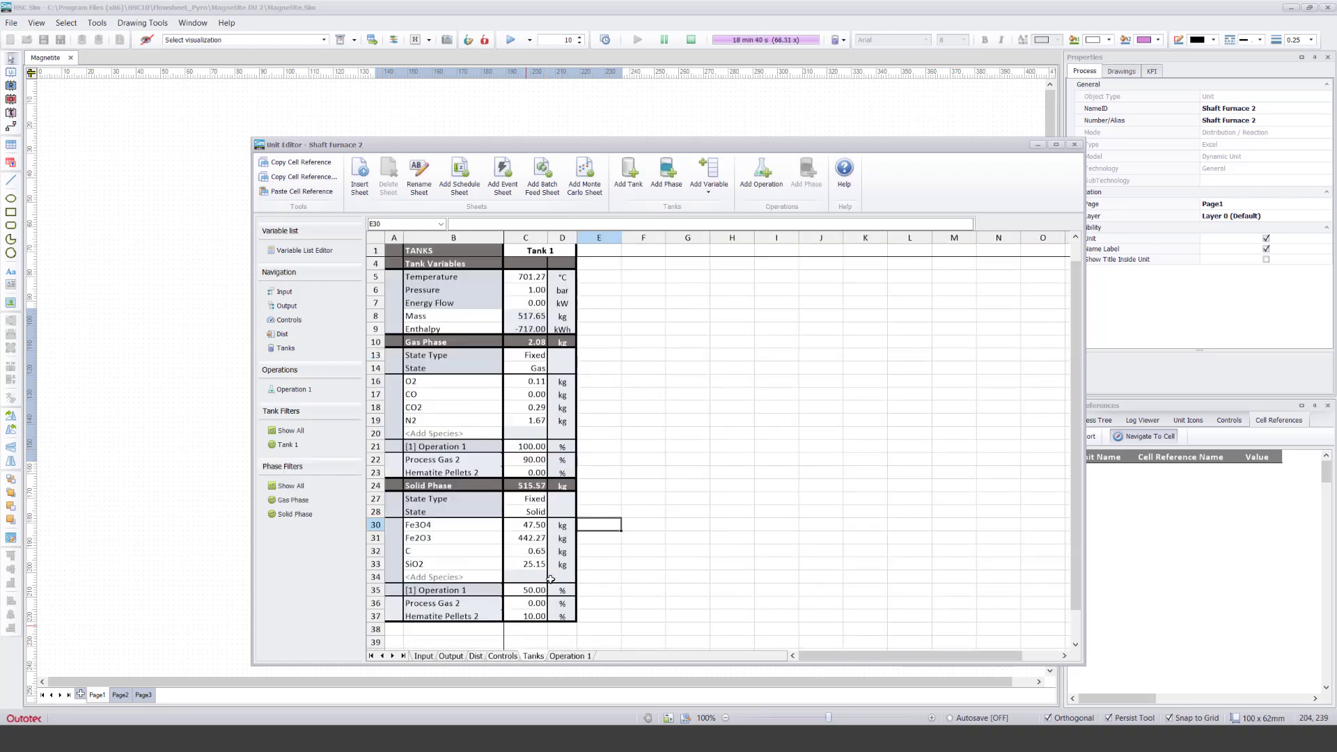
{"action": "left_click", "coordinate": [605, 567]}
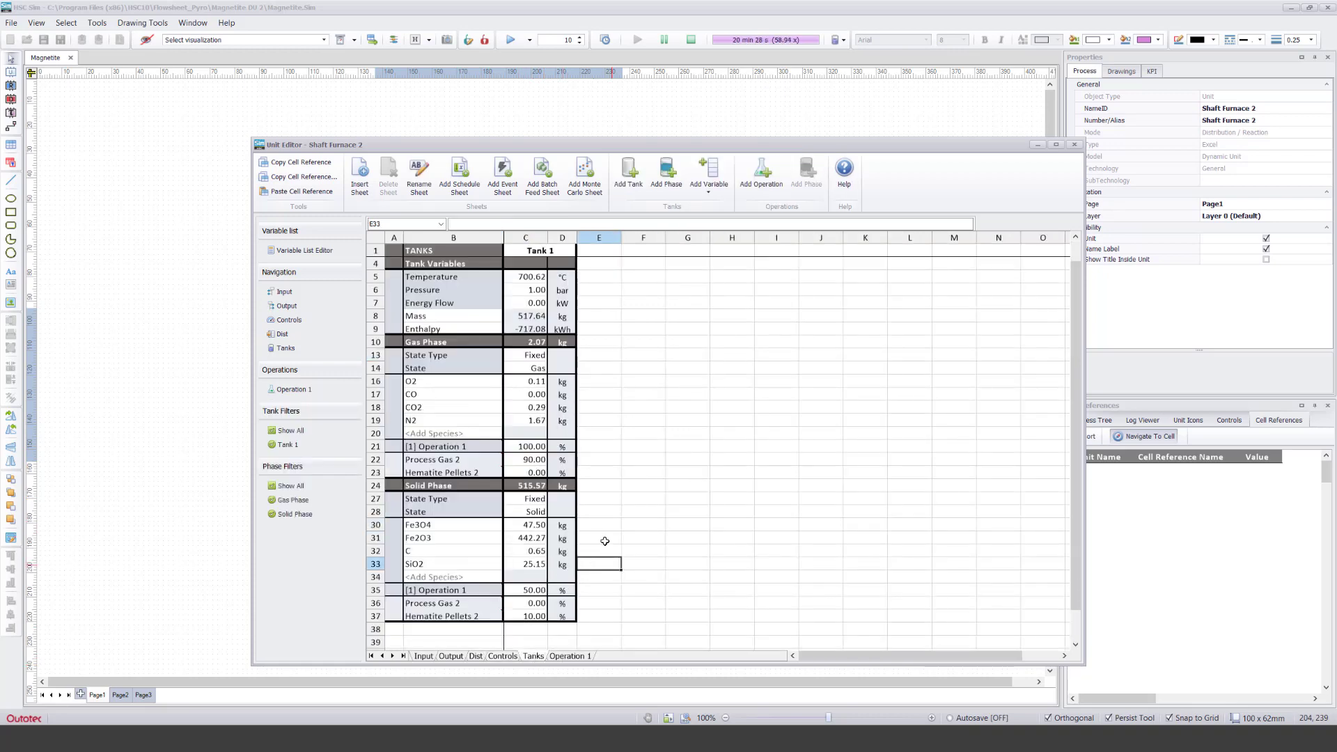
Step: Examine the O2 vol-% in Operation 1's gas phase and go back to the tank data
{"action": "left_click", "coordinate": [569, 656]}
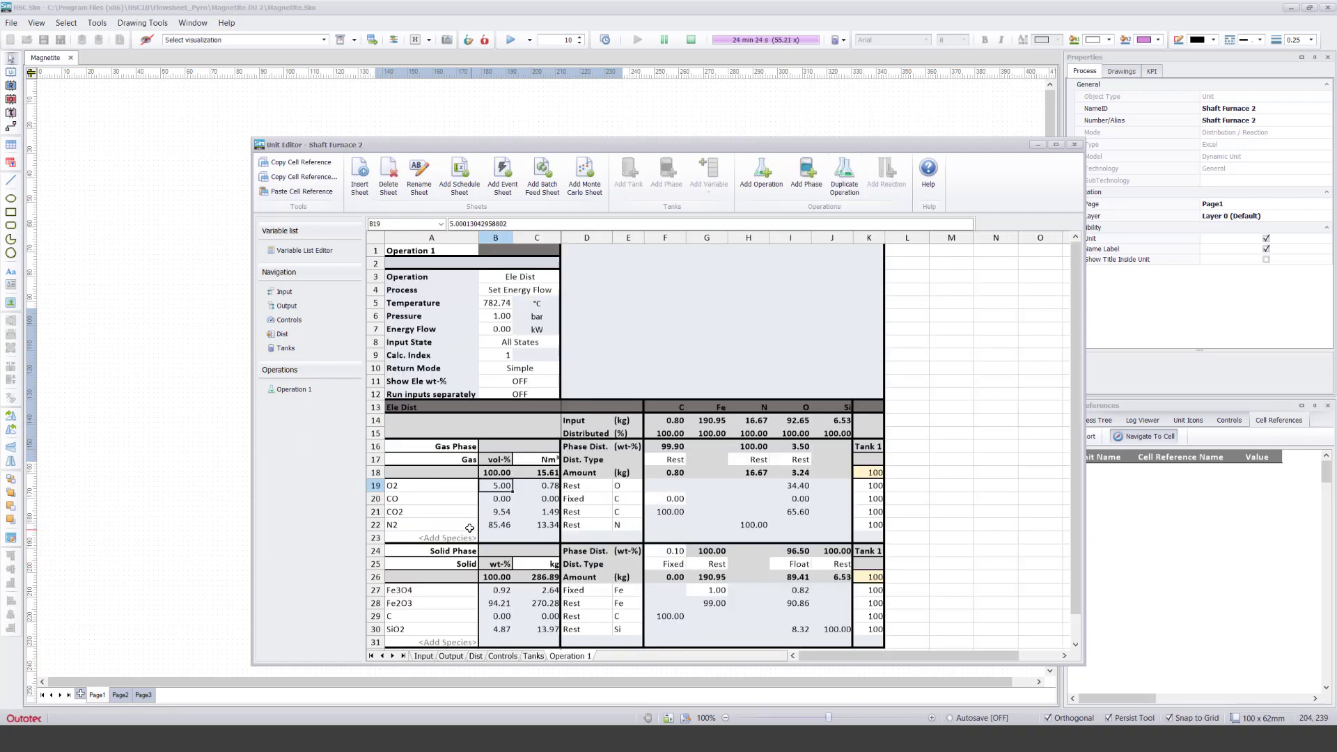
{"action": "left_click", "coordinate": [507, 487]}
{"action": "left_click", "coordinate": [533, 656]}
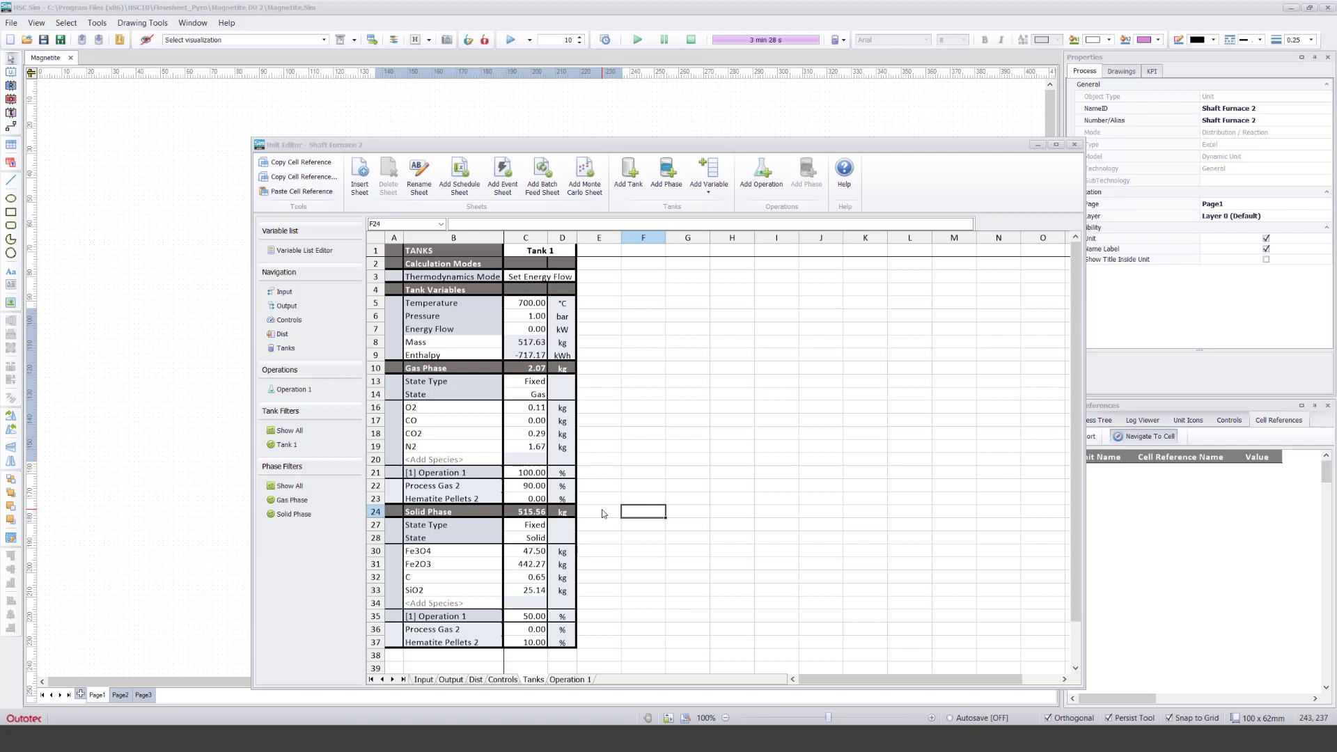
Step: Open the dynamic simulation dialog, move it higher, and add a data sheet to it
{"action": "left_click", "coordinate": [603, 513]}
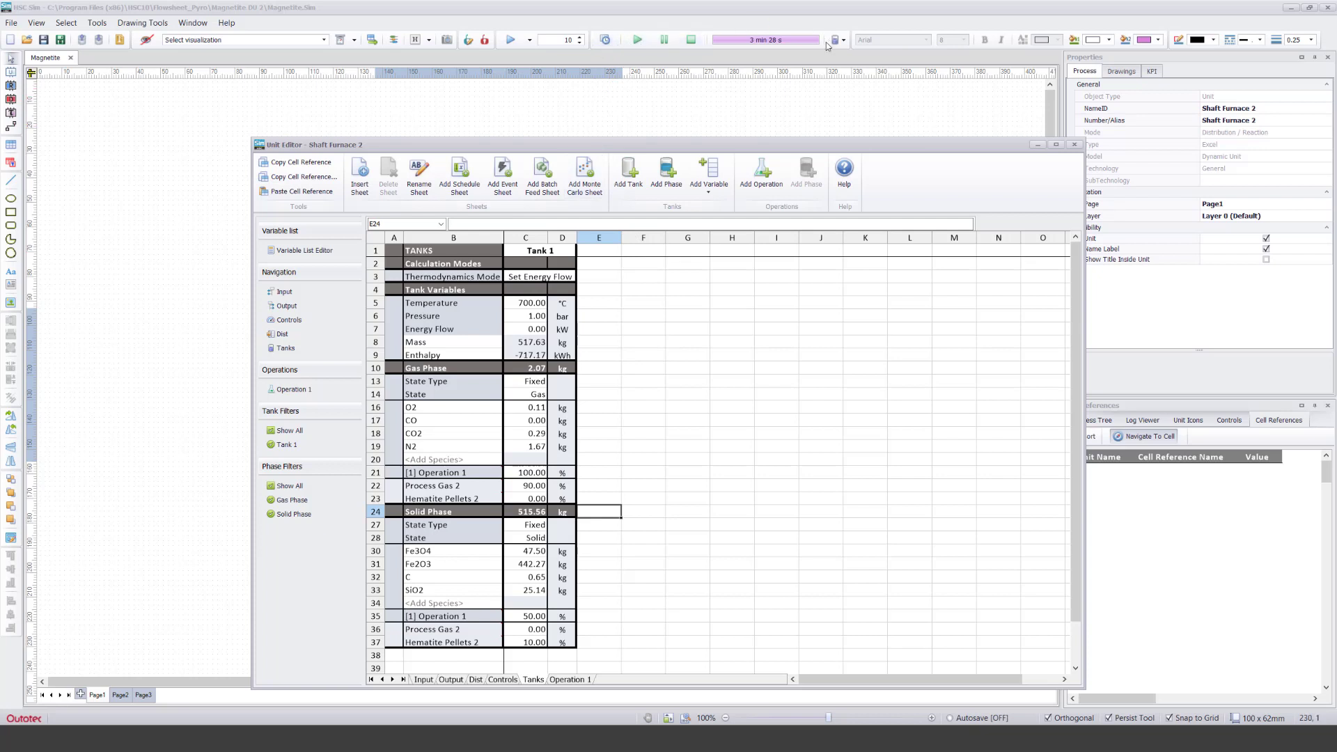
{"action": "left_click", "coordinate": [605, 39]}
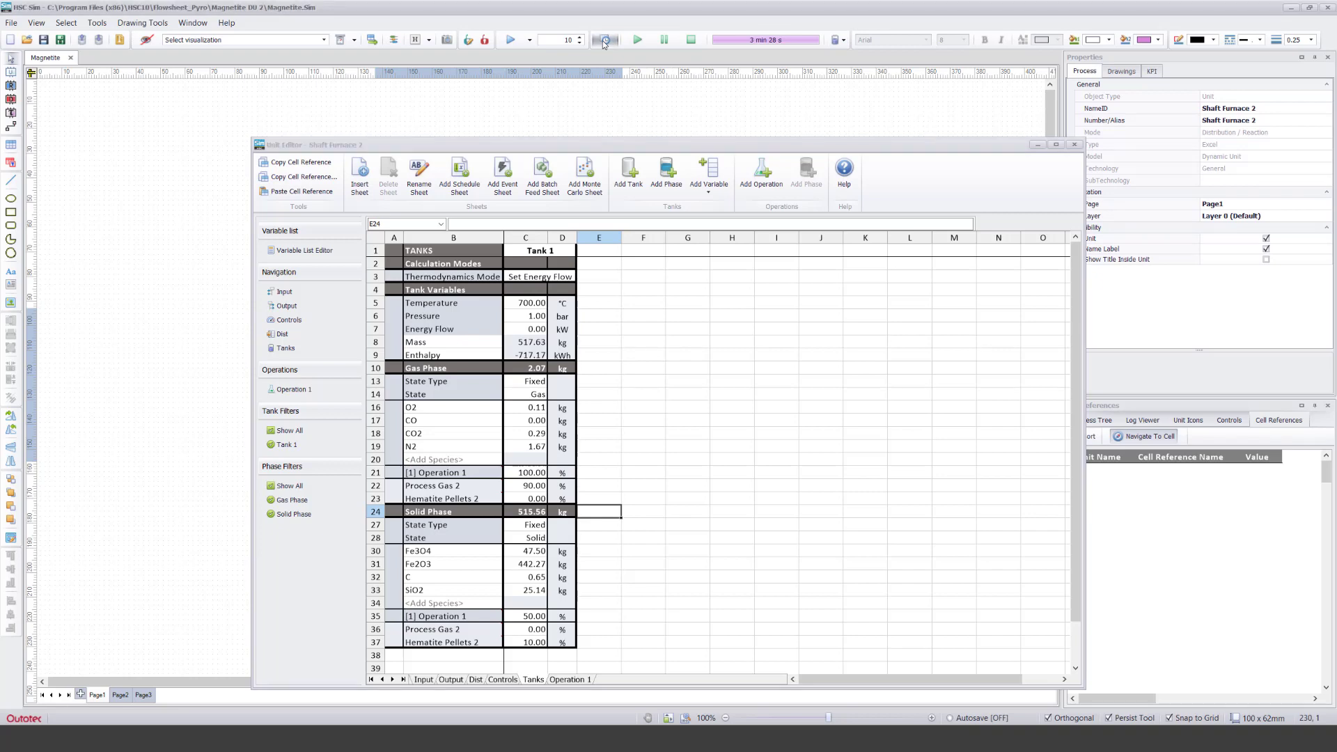
{"action": "left_click_drag", "start_coordinate": [596, 149], "coordinate": [564, 90]}
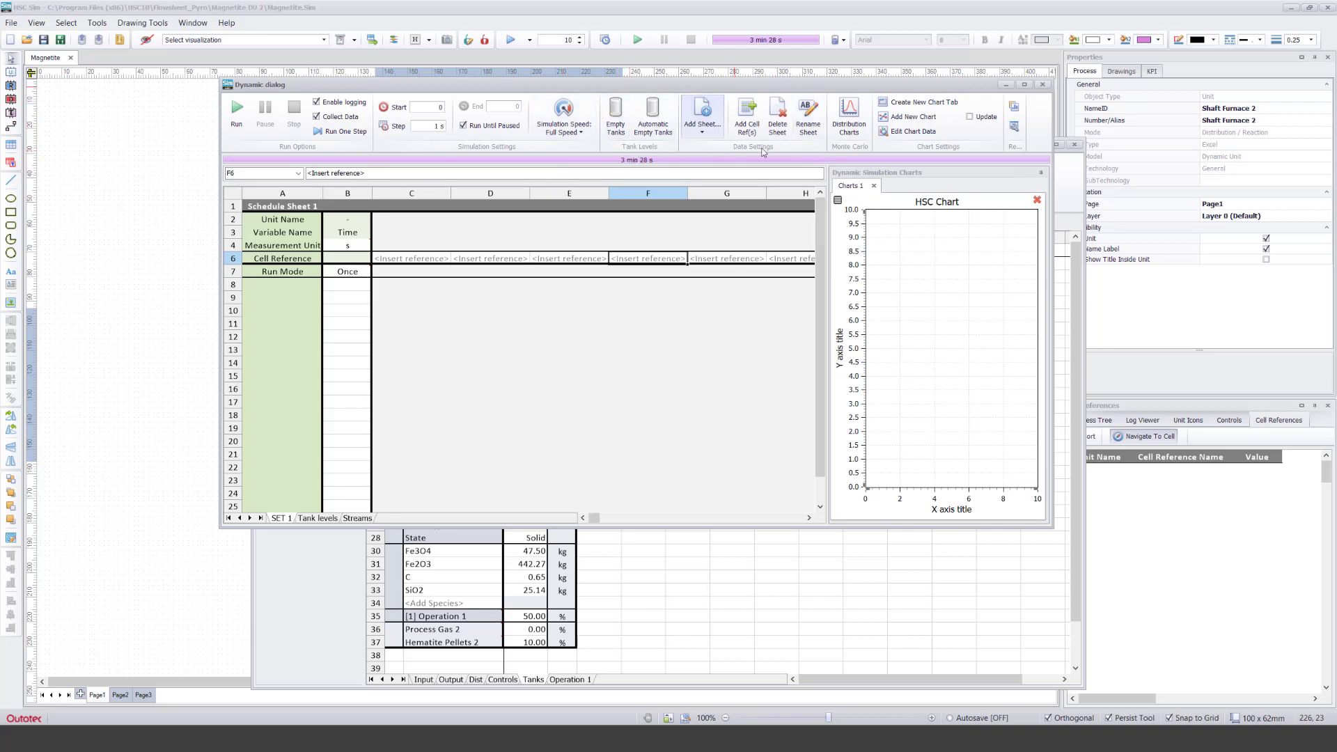
{"action": "left_click", "coordinate": [699, 117]}
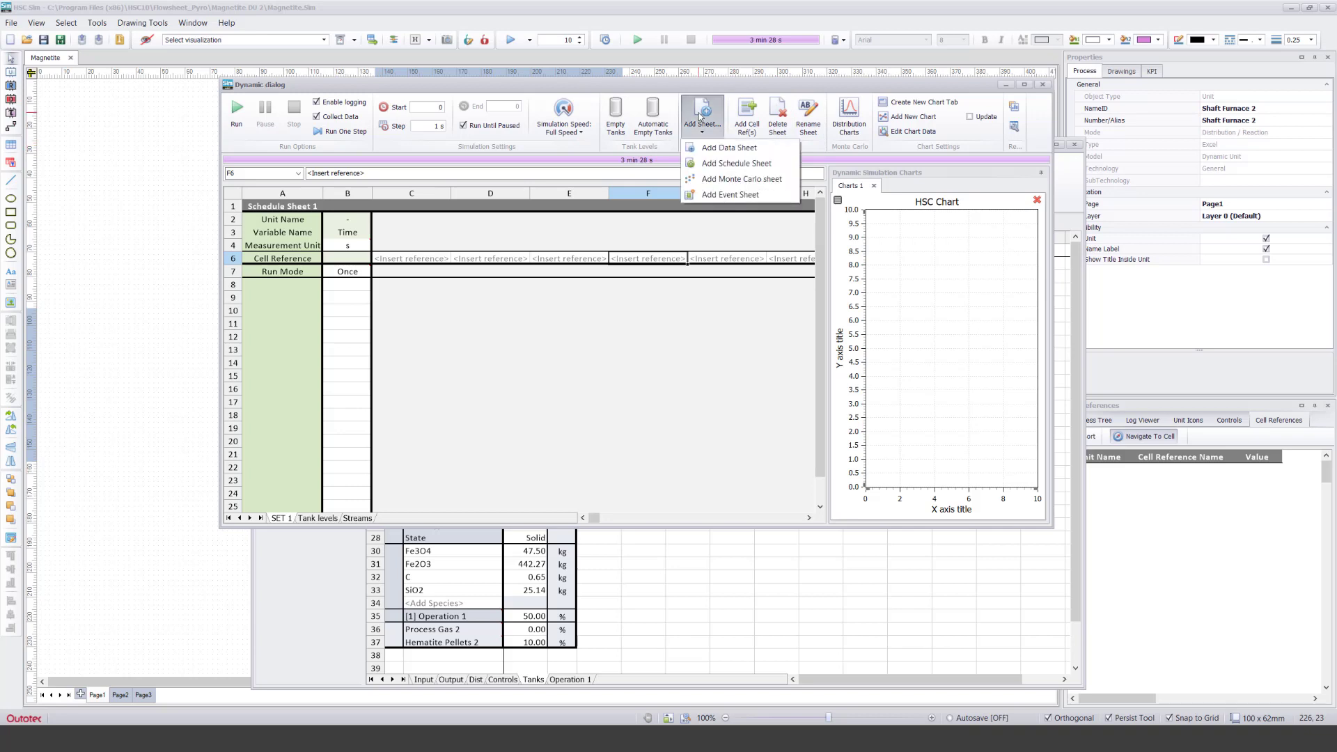
{"action": "left_click", "coordinate": [711, 150]}
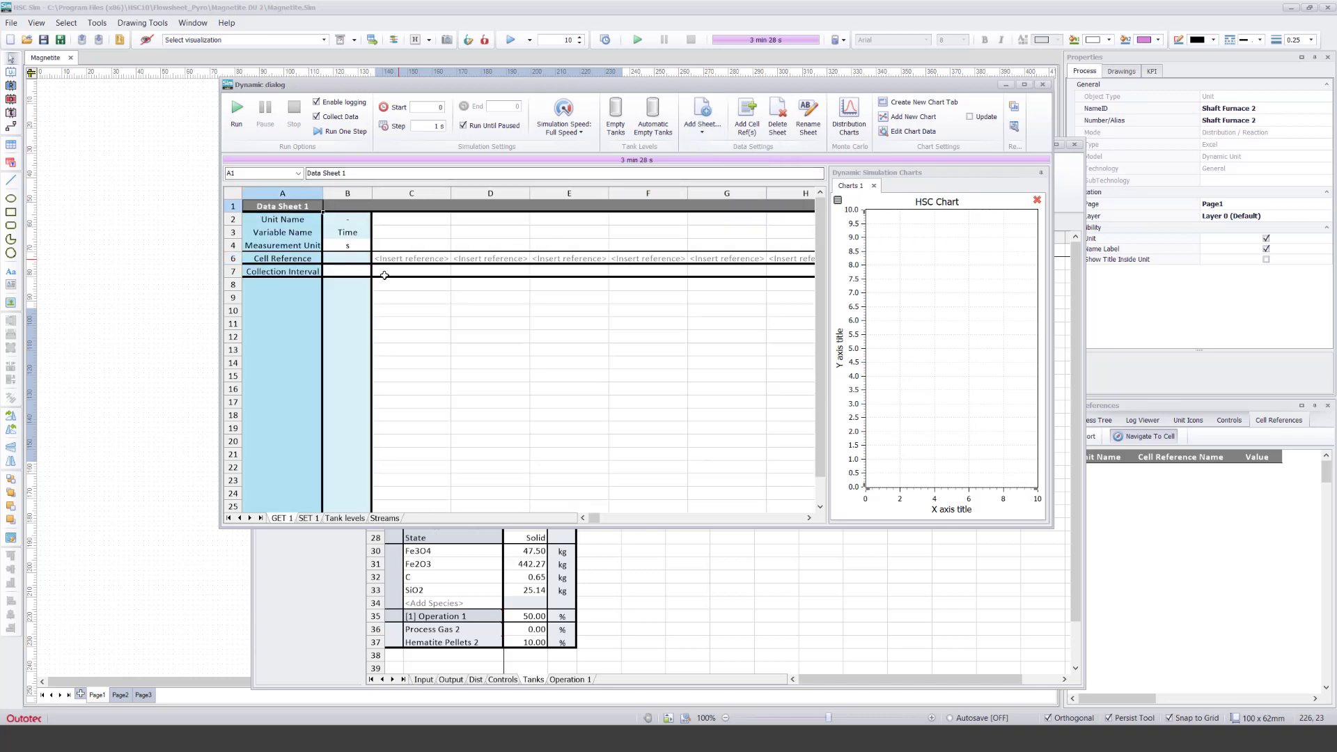
{"action": "left_click", "coordinate": [413, 286]}
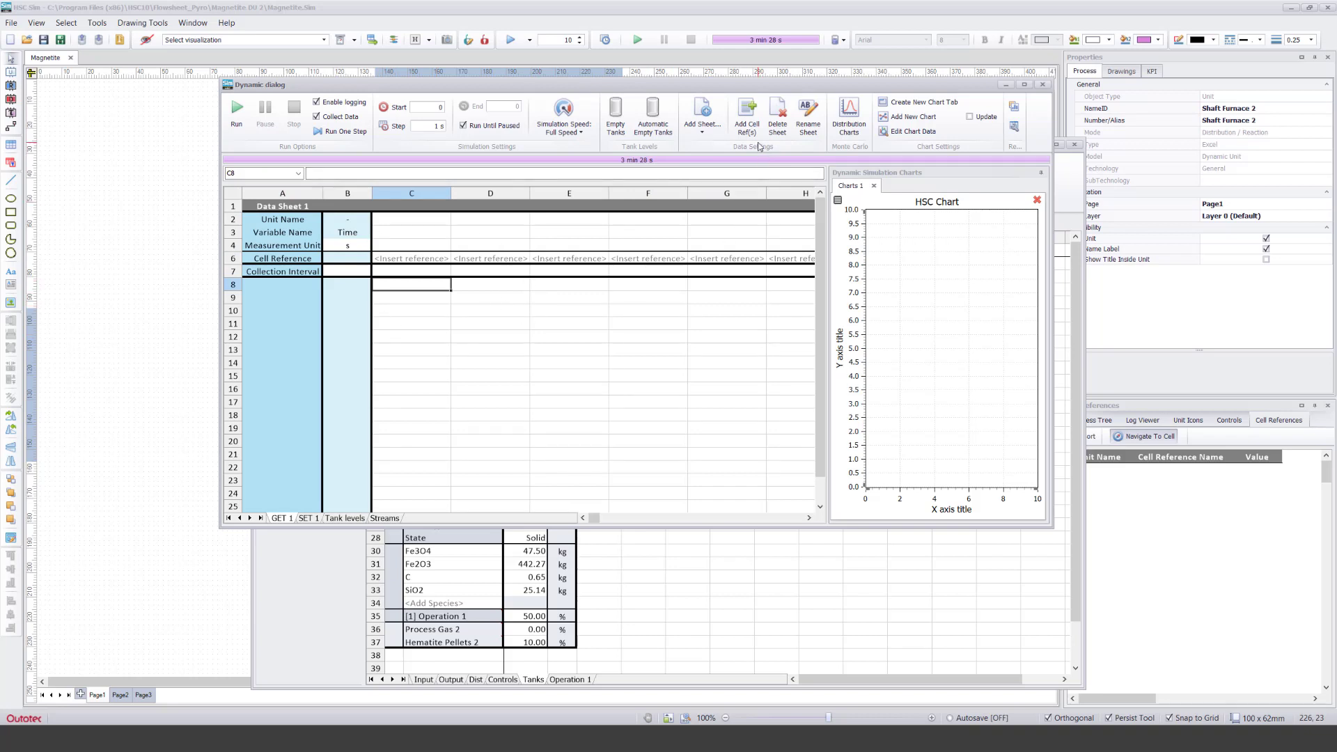
Step: Review the sheet types that can be added and widen the Dynamic dialog to show its full set of commands
{"action": "left_click", "coordinate": [717, 125]}
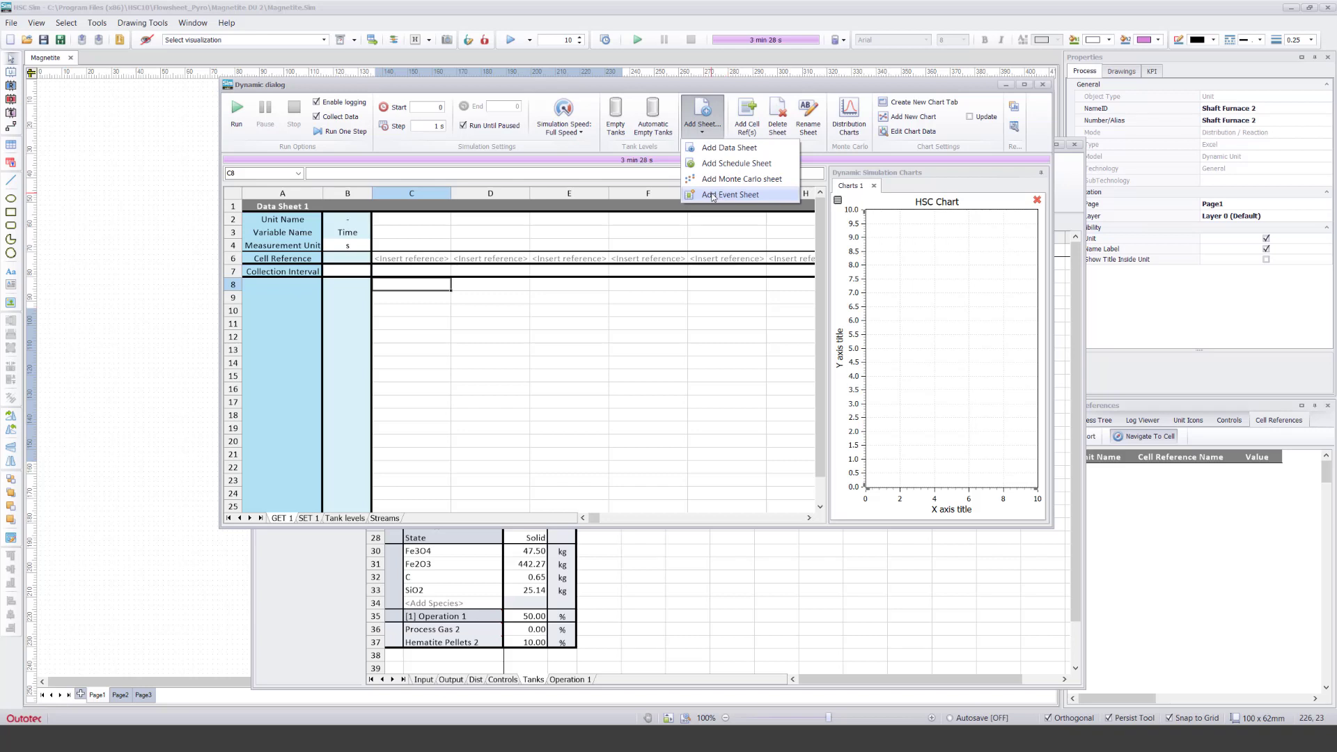
{"action": "left_click", "coordinate": [724, 258]}
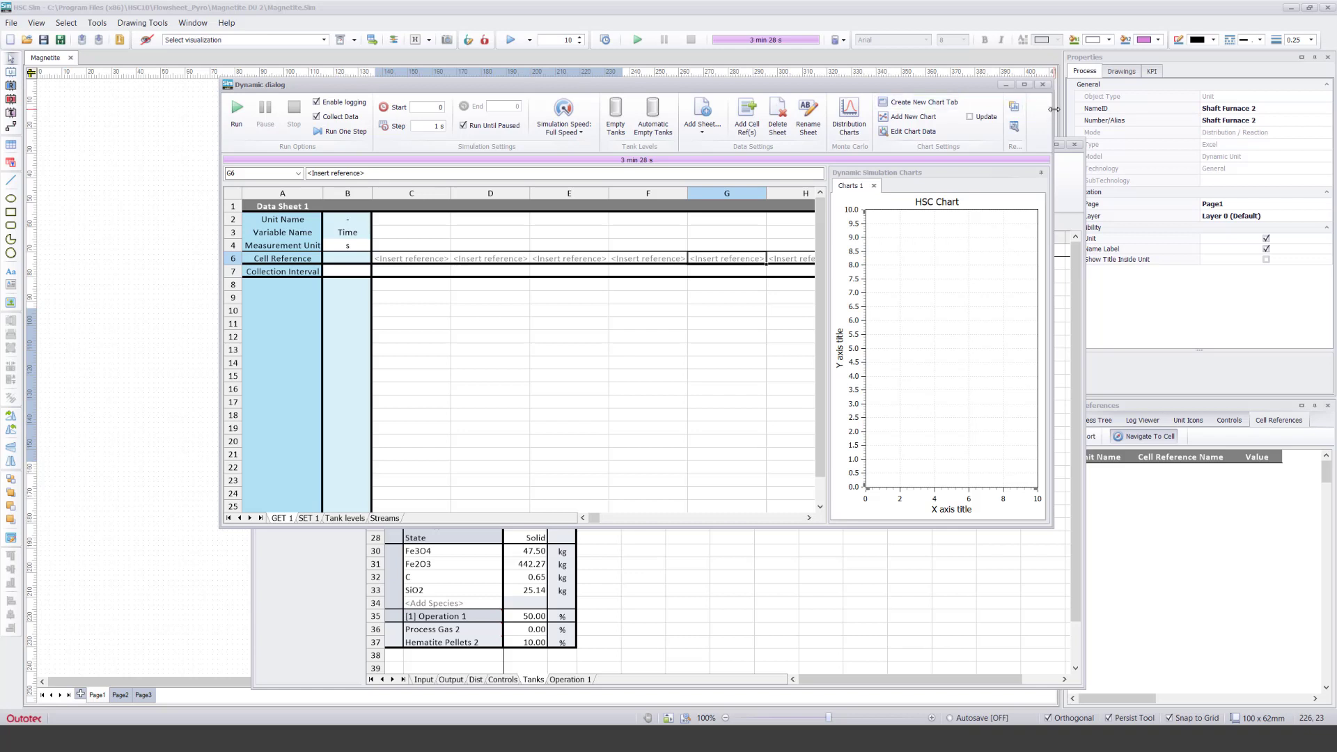
{"action": "left_click_drag", "start_coordinate": [1054, 109], "coordinate": [1121, 110]}
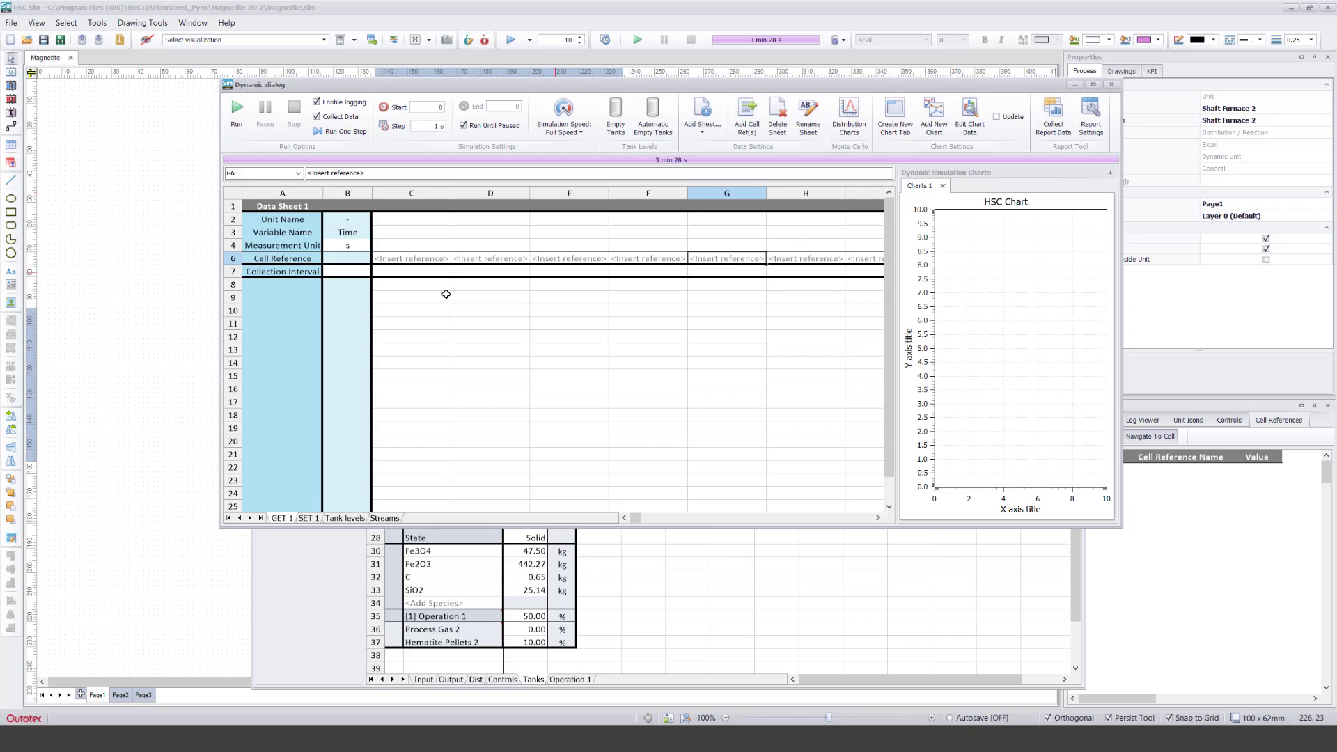
Step: Run the dynamic simulation with data collection, pause it, resume the run, and stop it
{"action": "left_click", "coordinate": [407, 288]}
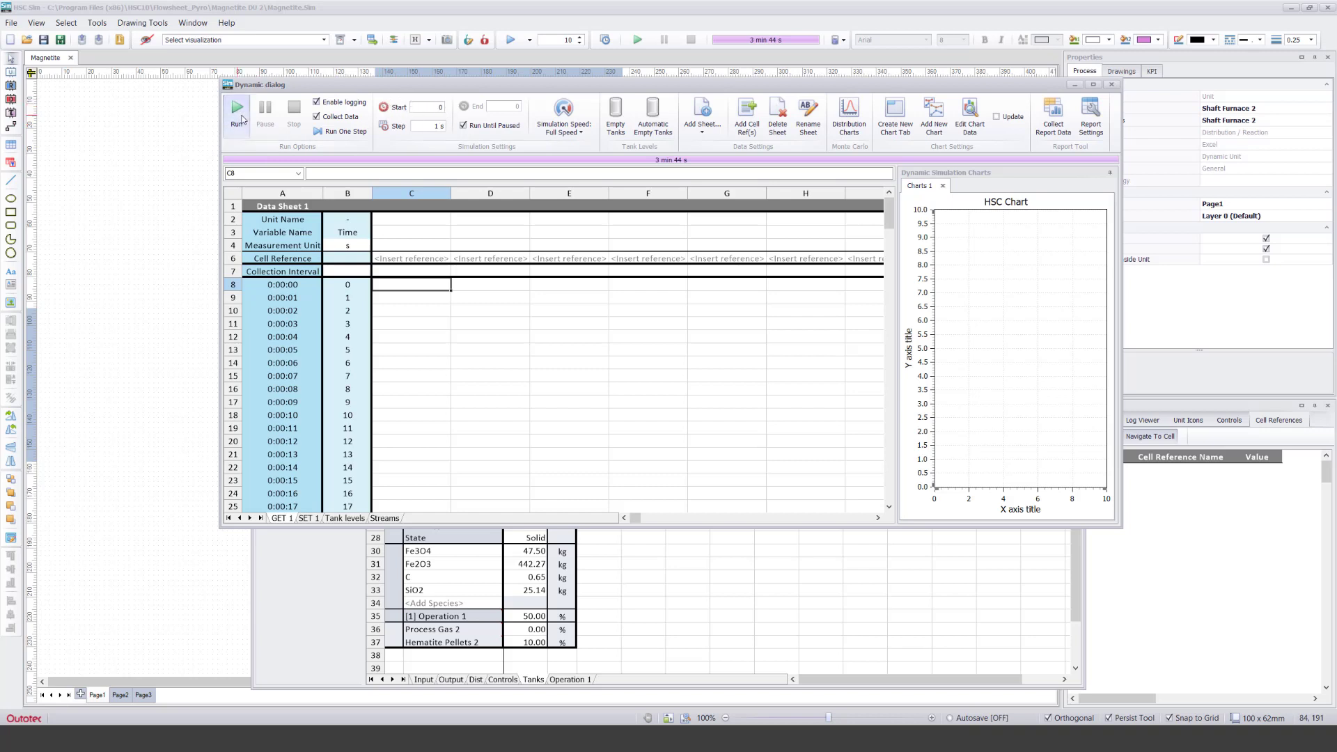
{"action": "left_click", "coordinate": [237, 111]}
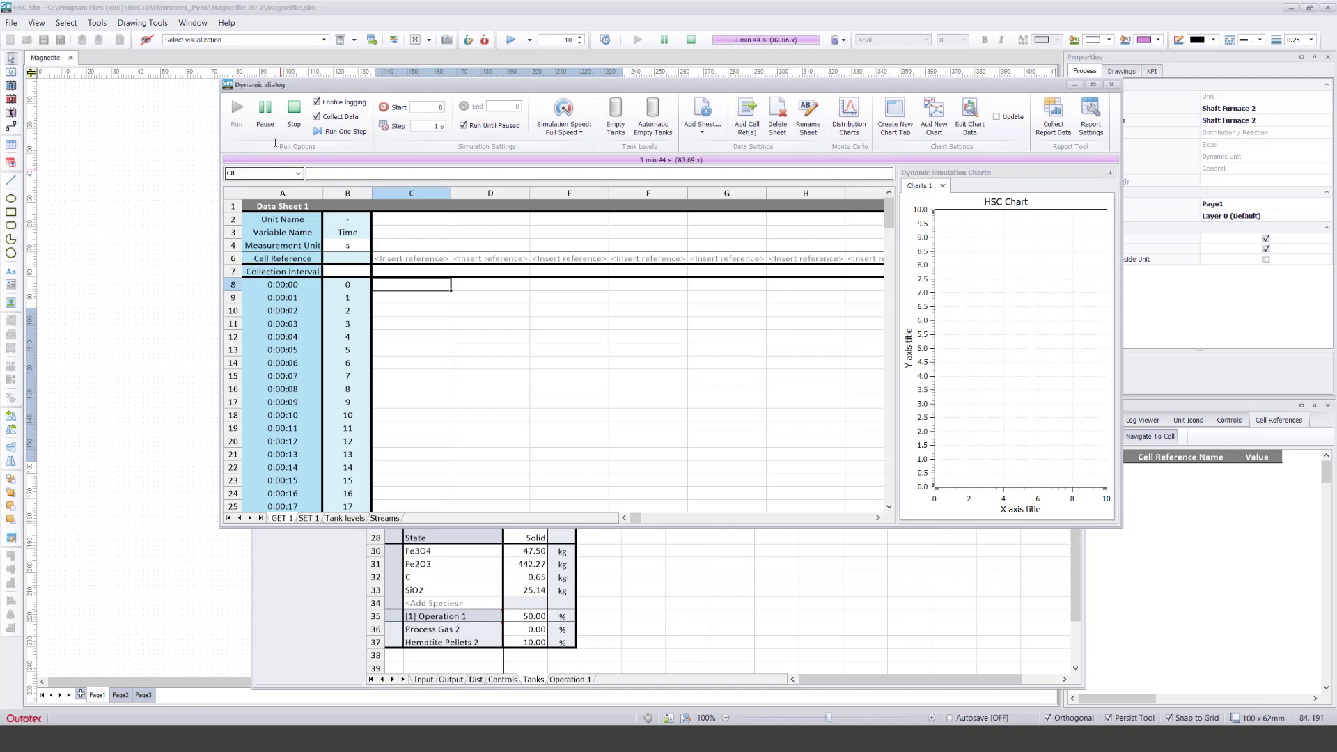
{"action": "left_click", "coordinate": [263, 115]}
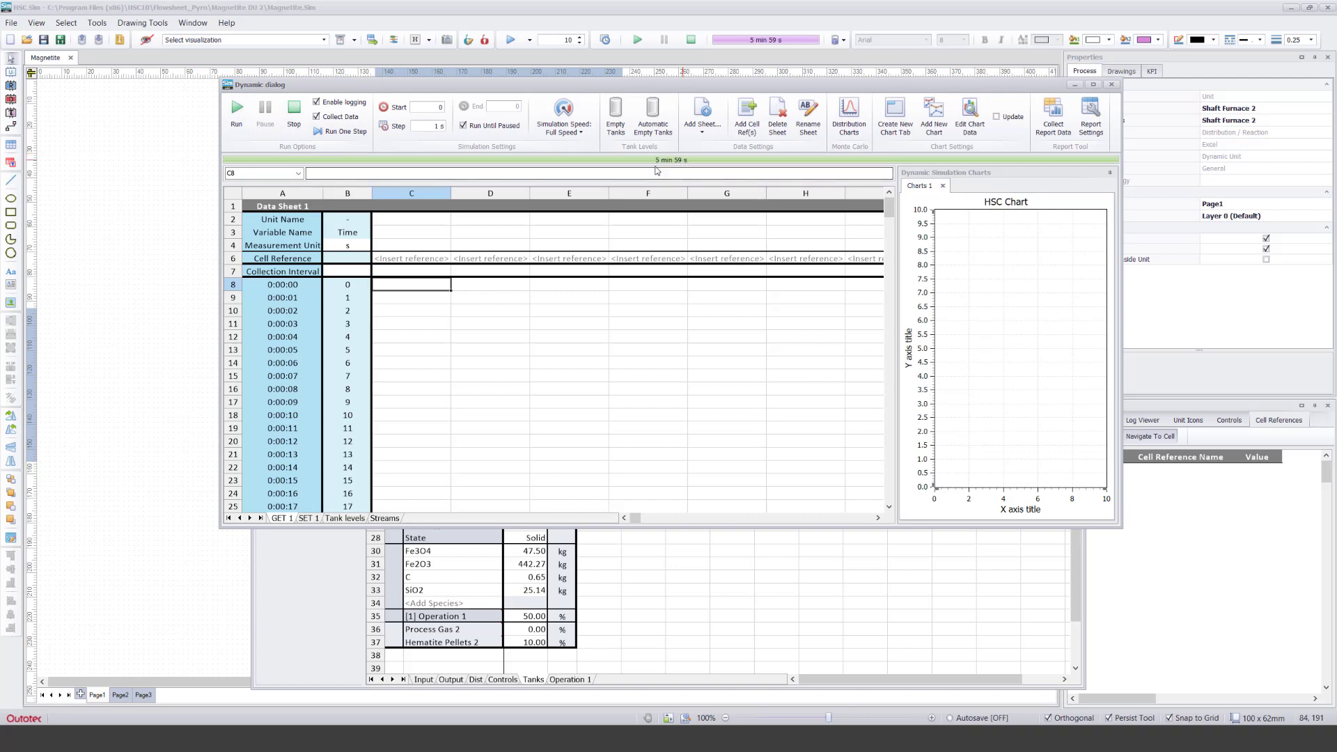
{"action": "left_click", "coordinate": [235, 117]}
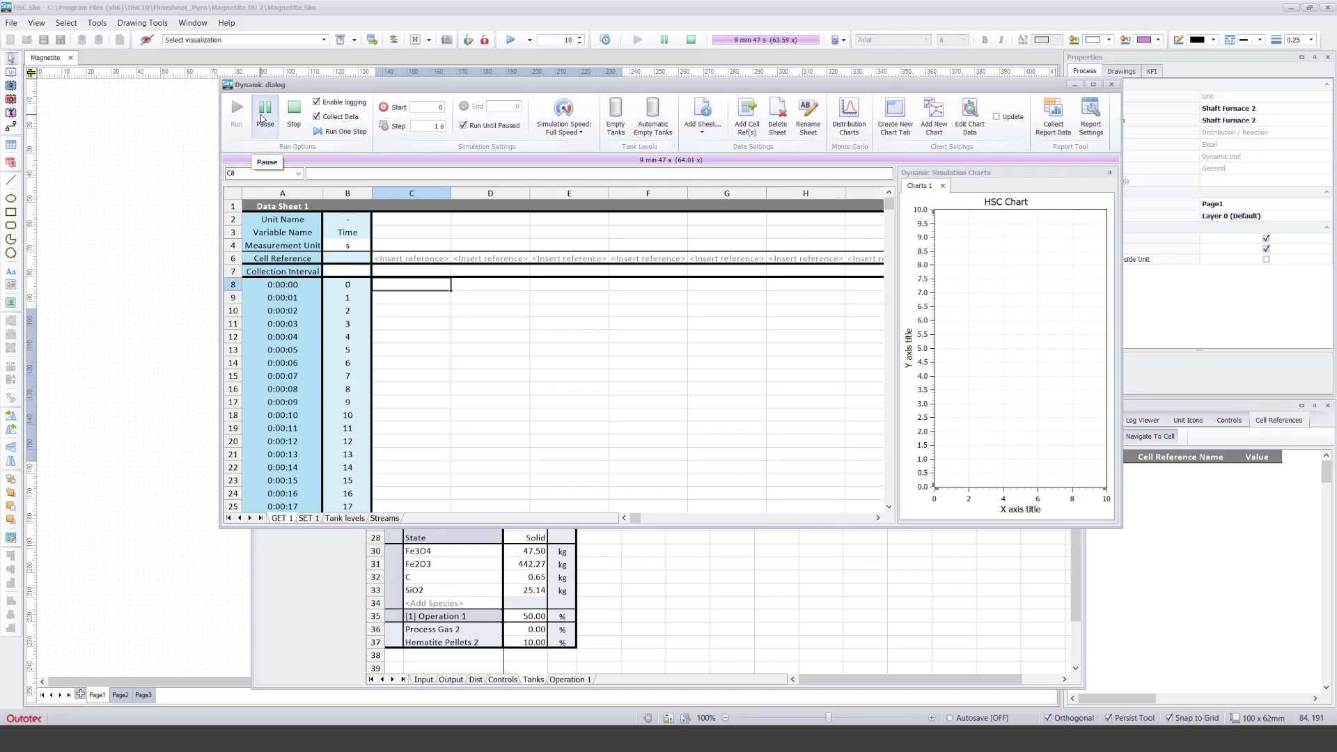
{"action": "left_click", "coordinate": [294, 119]}
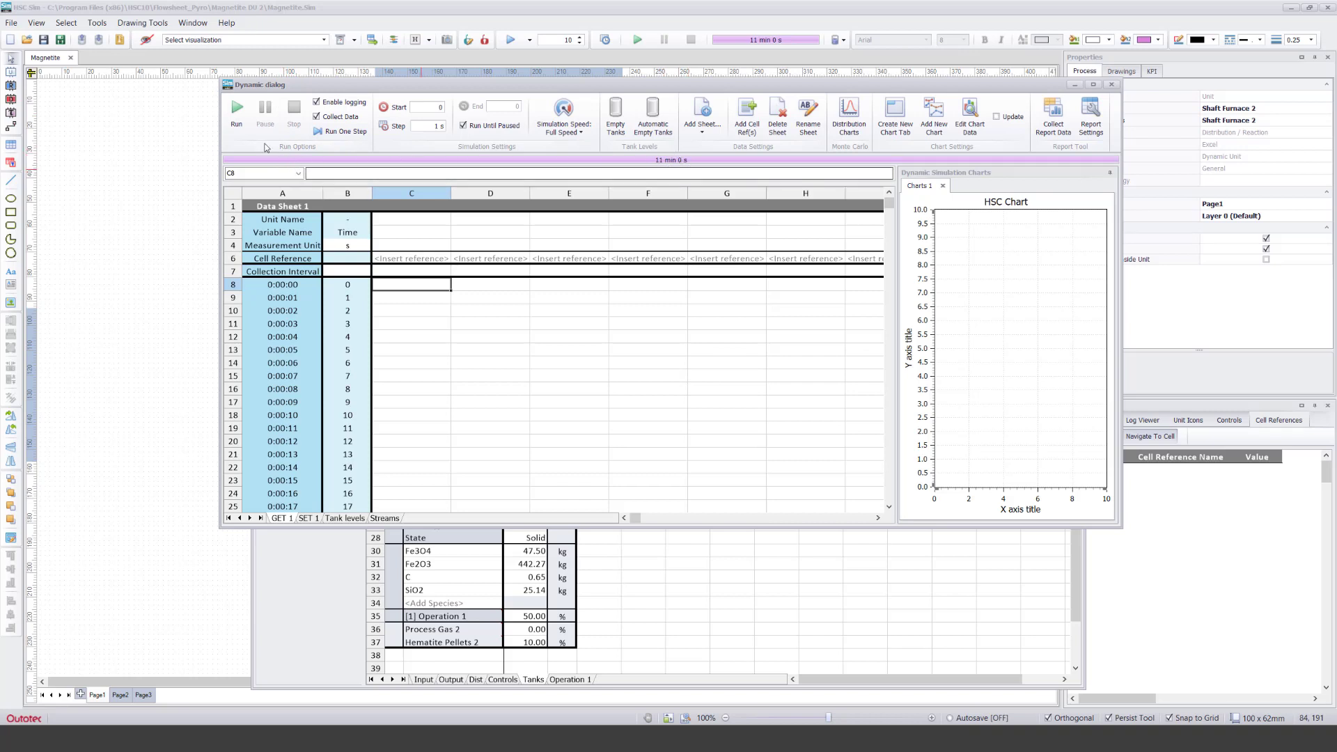
Step: Start the dynamic simulation over from the beginning and stop it again
{"action": "left_click", "coordinate": [237, 112]}
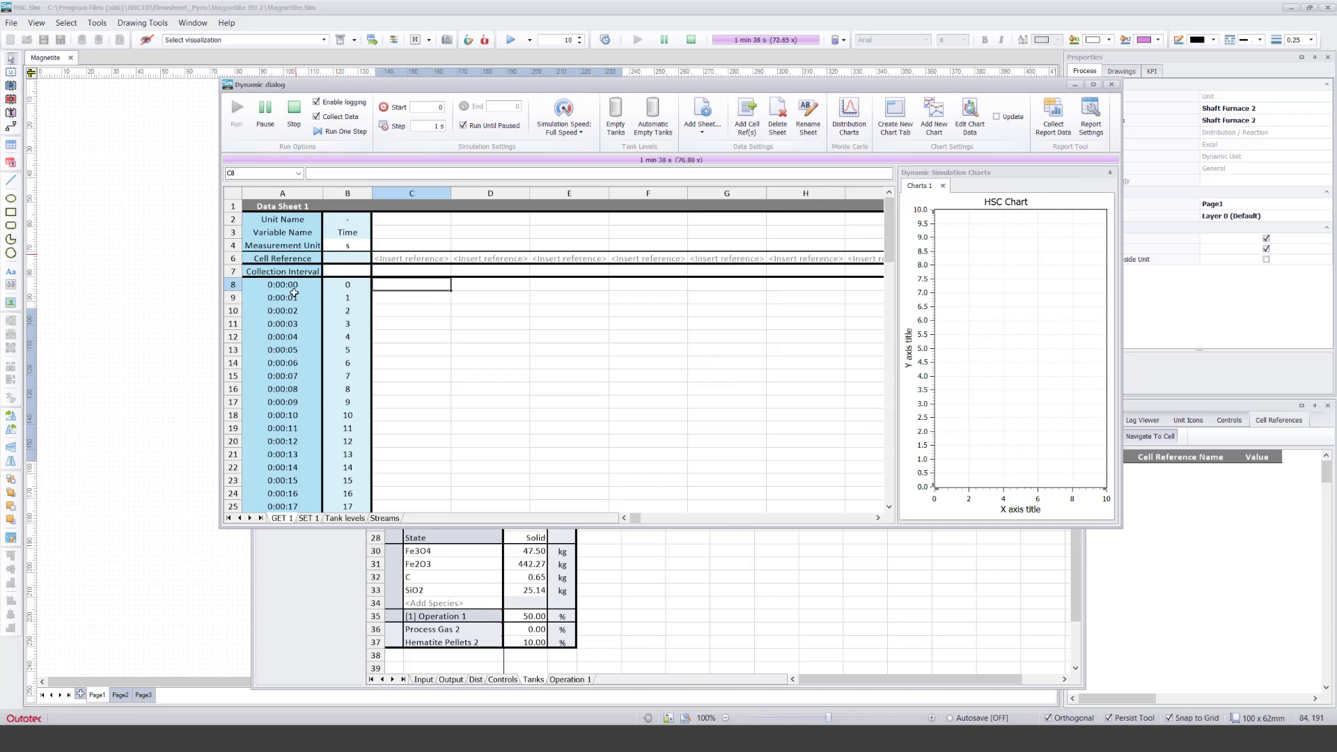
{"action": "left_click", "coordinate": [267, 110]}
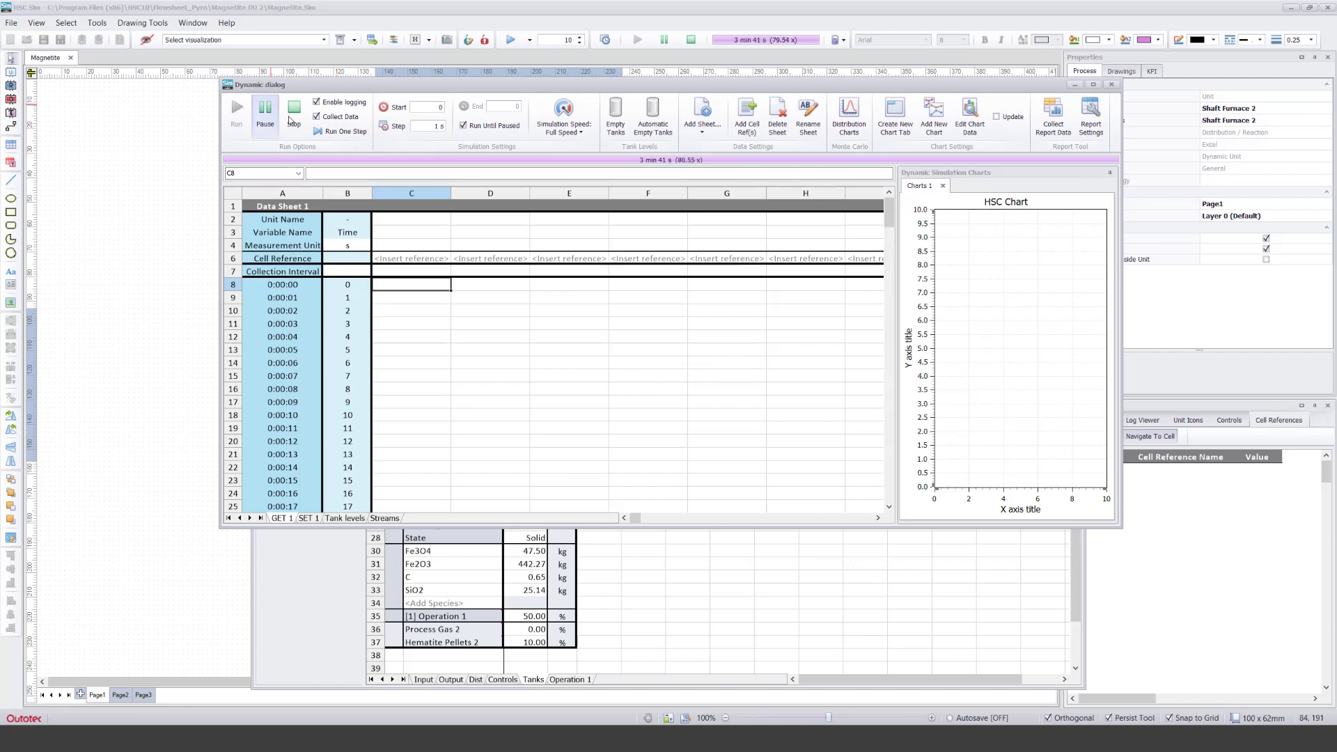
{"action": "left_click", "coordinate": [292, 115]}
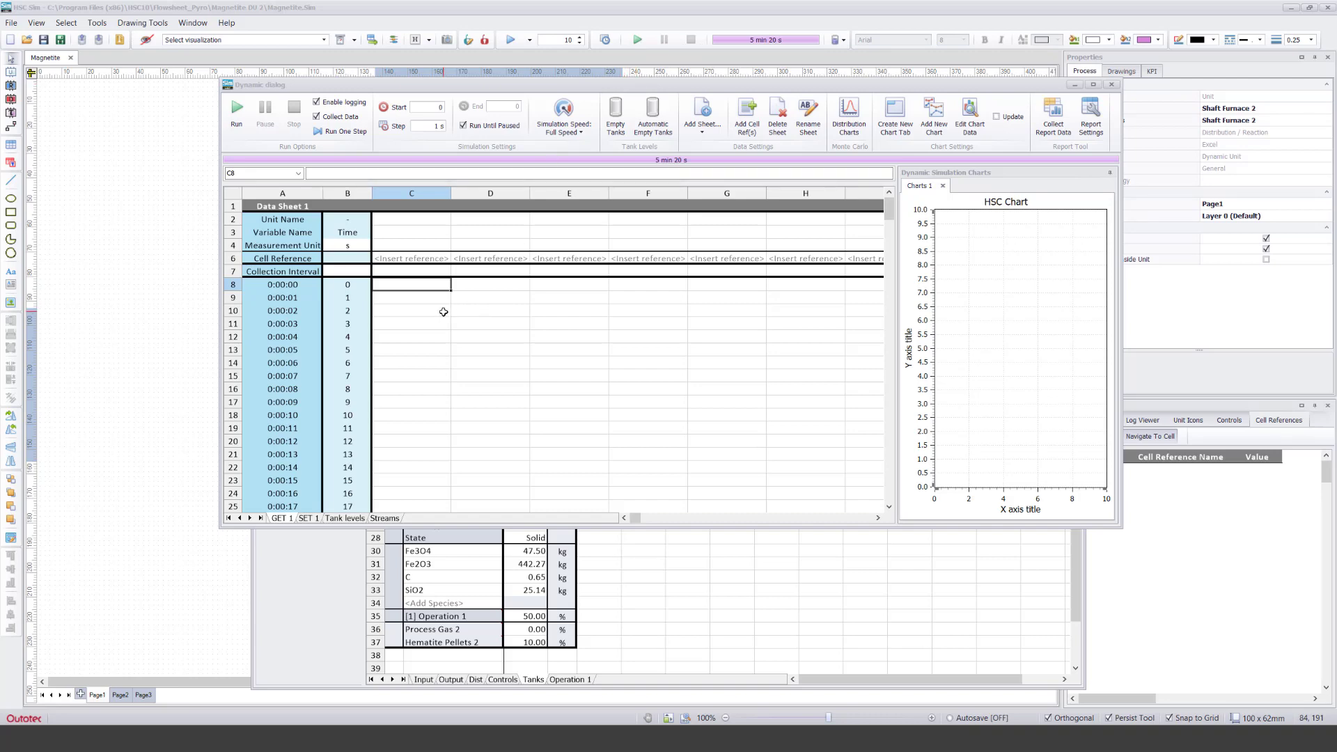
Step: Check which sheet types can be added to the dynamic simulation without adding one
{"action": "left_click", "coordinate": [454, 364]}
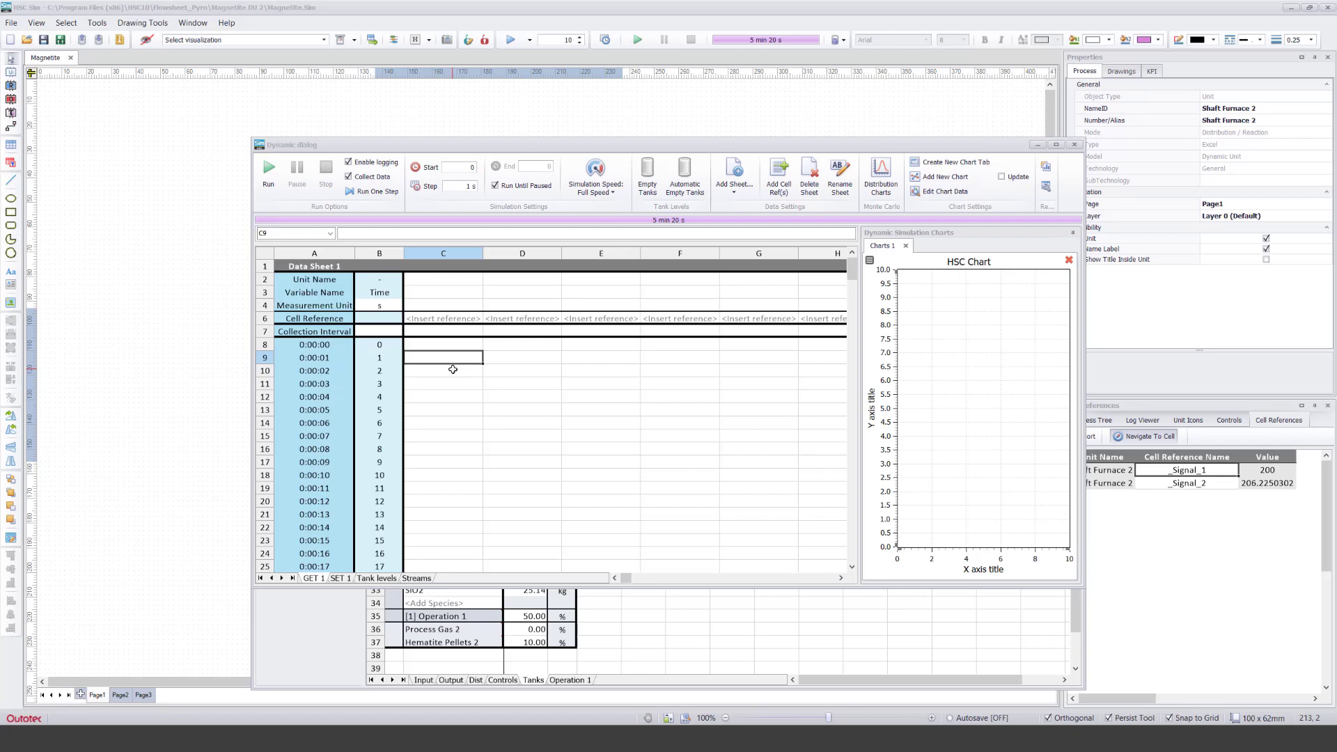
{"action": "left_click", "coordinate": [734, 177]}
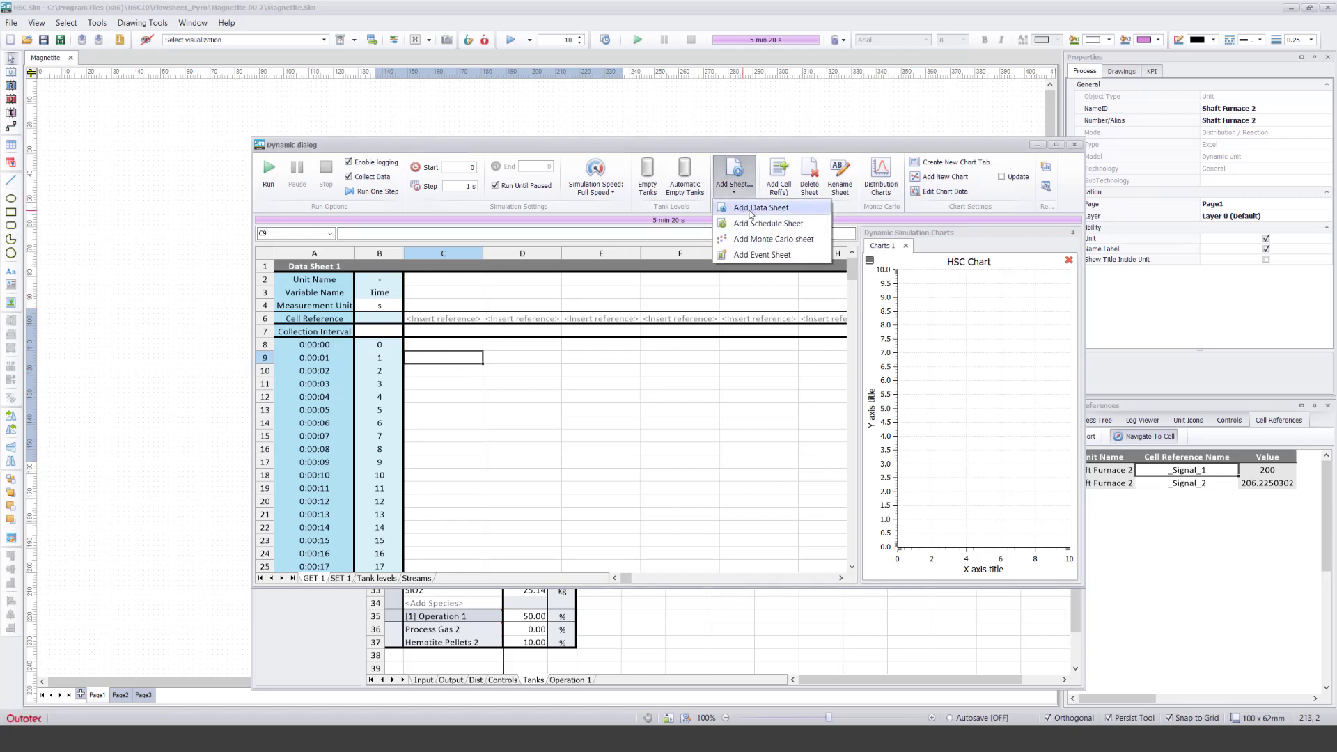
{"action": "left_click", "coordinate": [434, 363]}
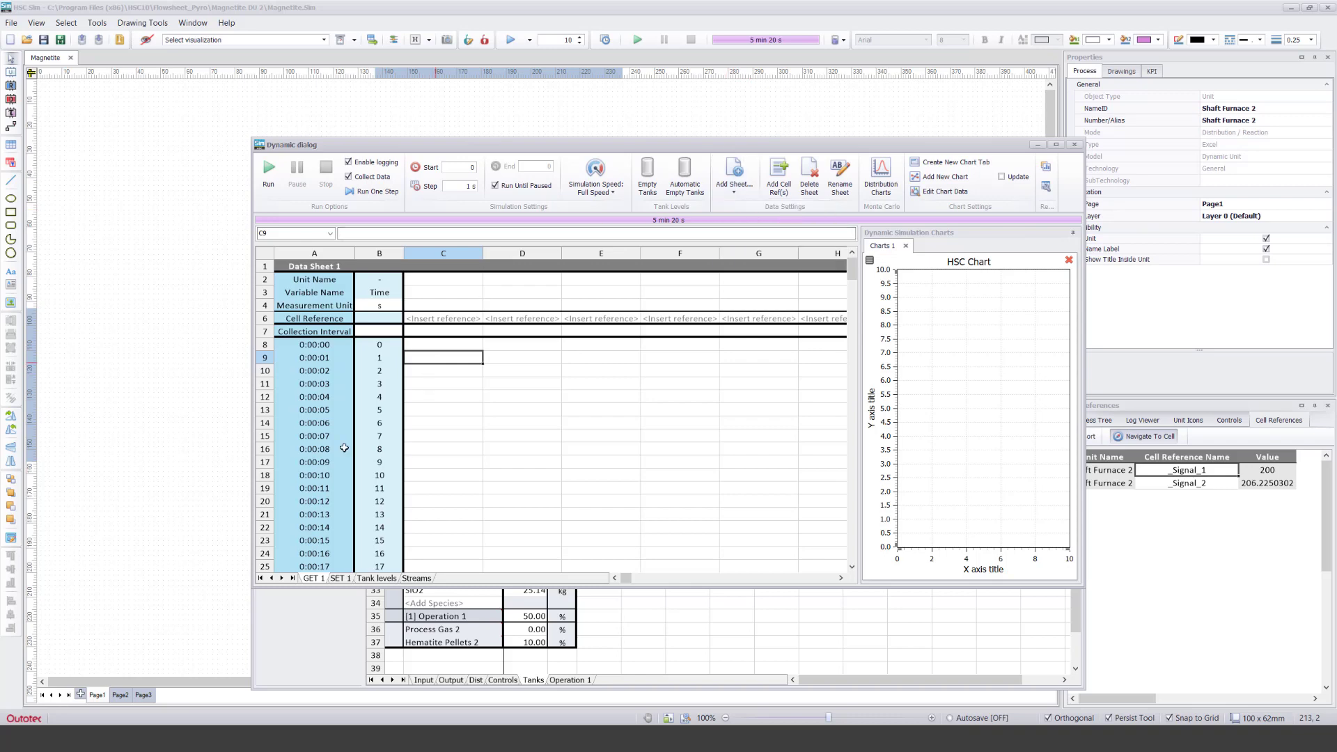
{"action": "left_click", "coordinate": [453, 347]}
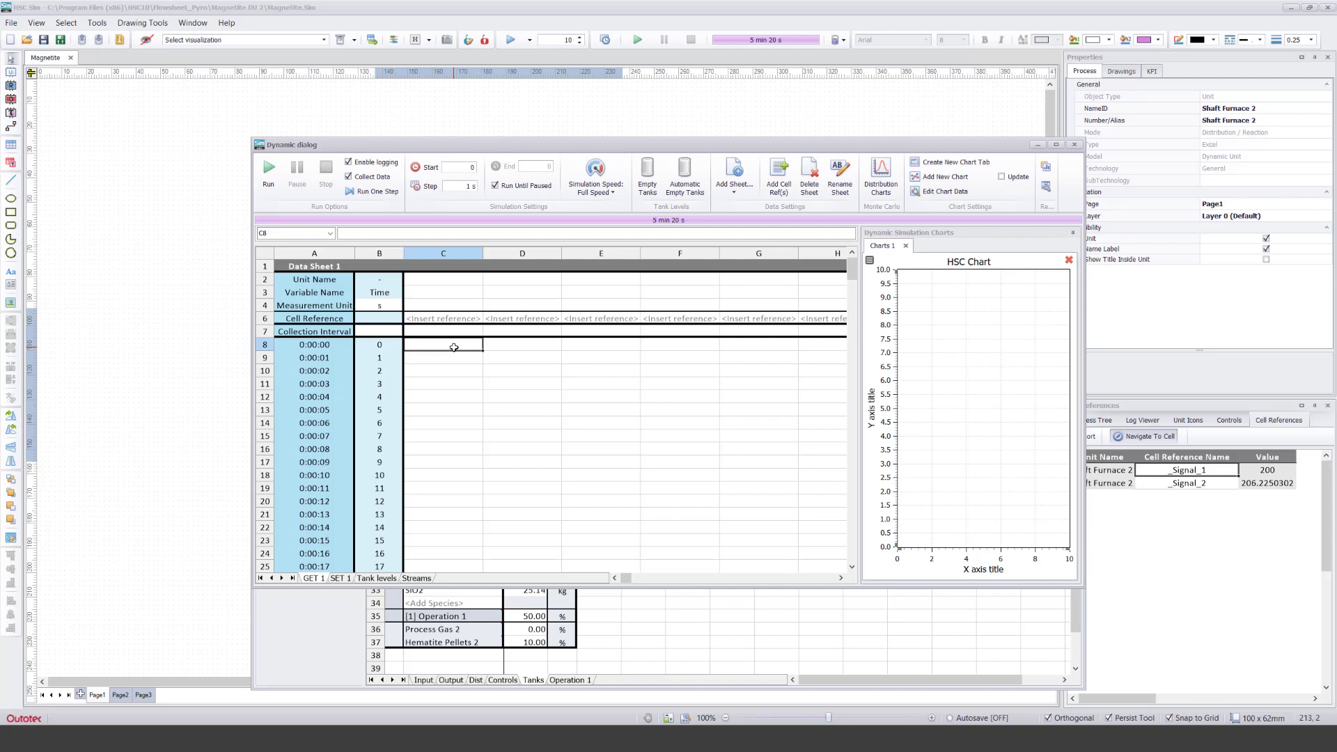
Step: Copy the cell reference of Magnetite Ore 2's Solid Phase flow from Shaft Furnace 2's Input sheet
{"action": "left_click", "coordinate": [447, 319]}
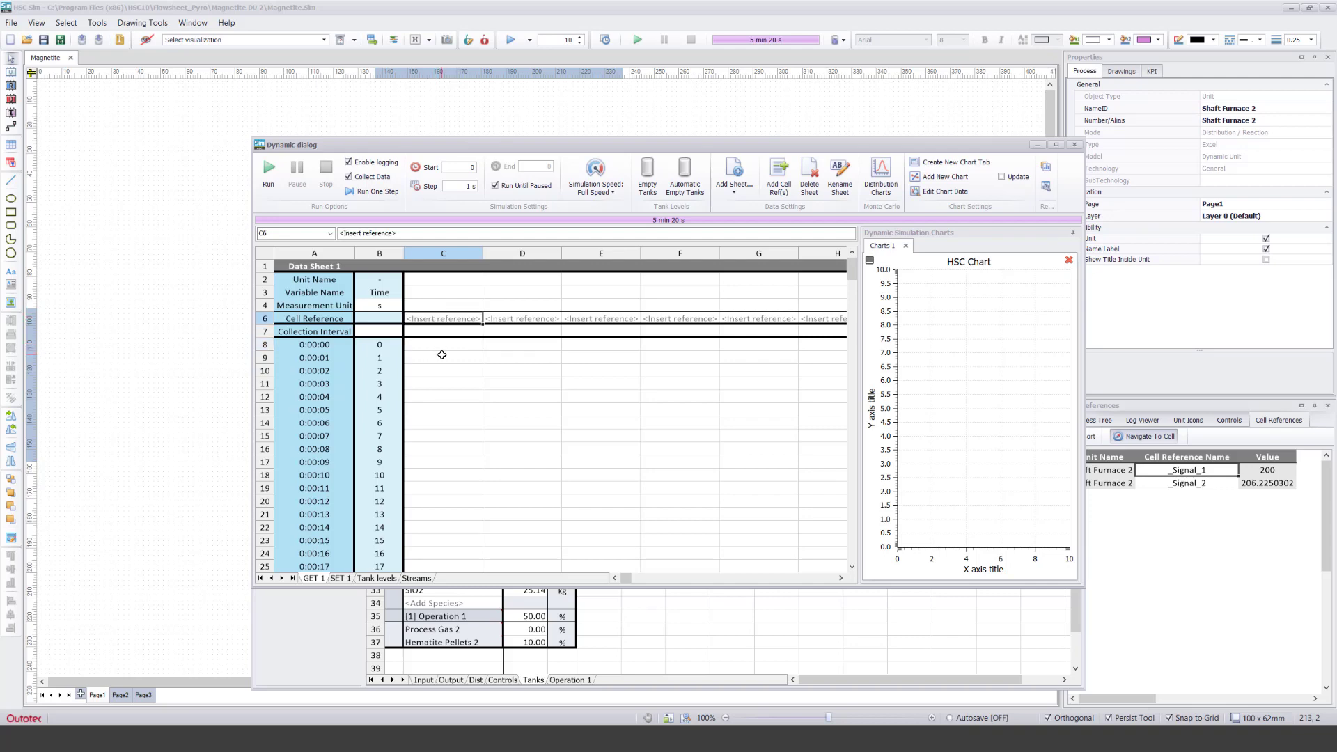
{"action": "left_click", "coordinate": [613, 627]}
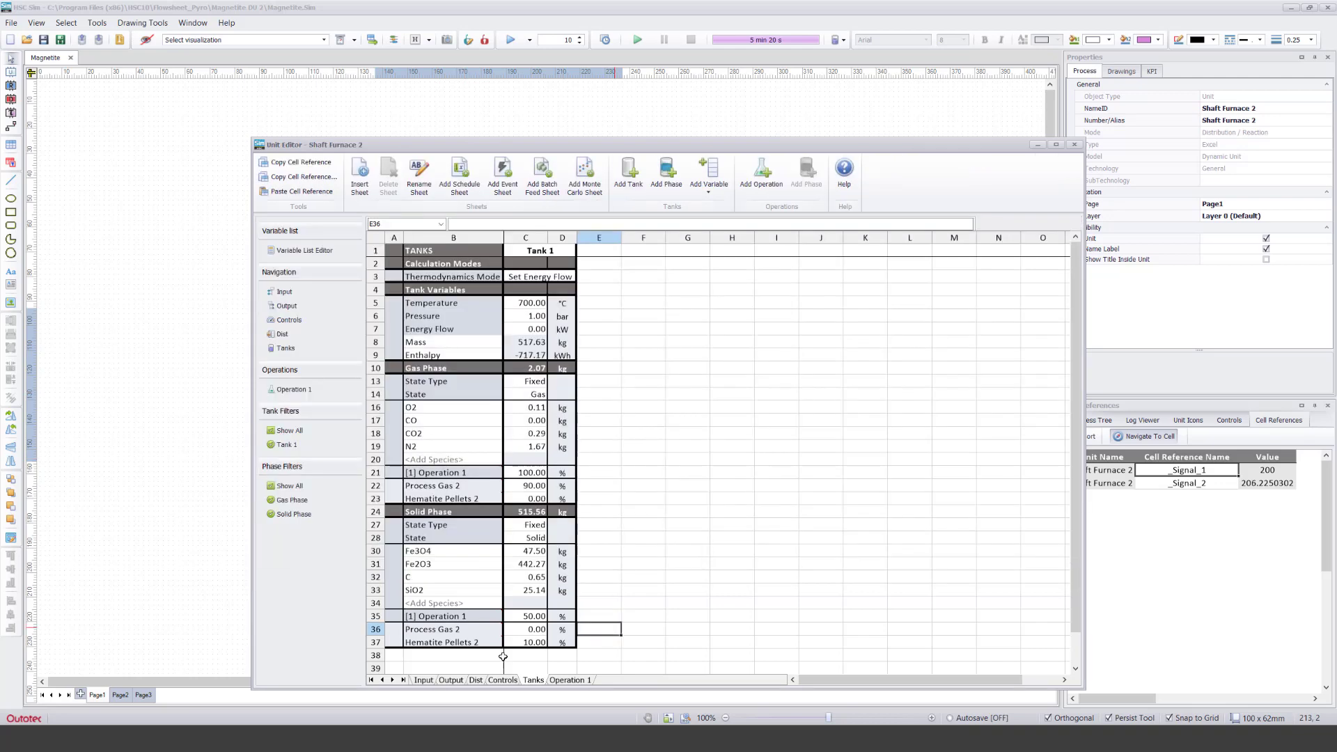
{"action": "left_click", "coordinate": [423, 680]}
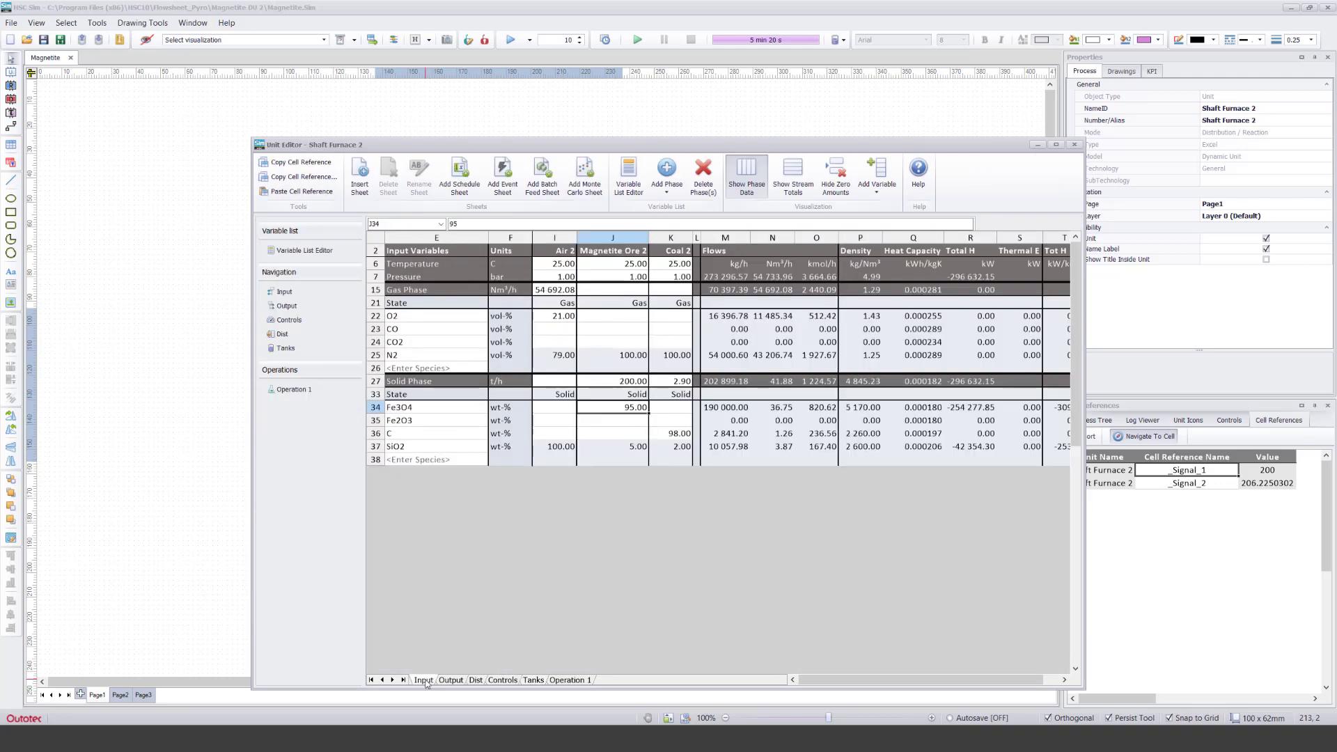
{"action": "left_click", "coordinate": [612, 383]}
{"action": "right_click", "coordinate": [611, 382]}
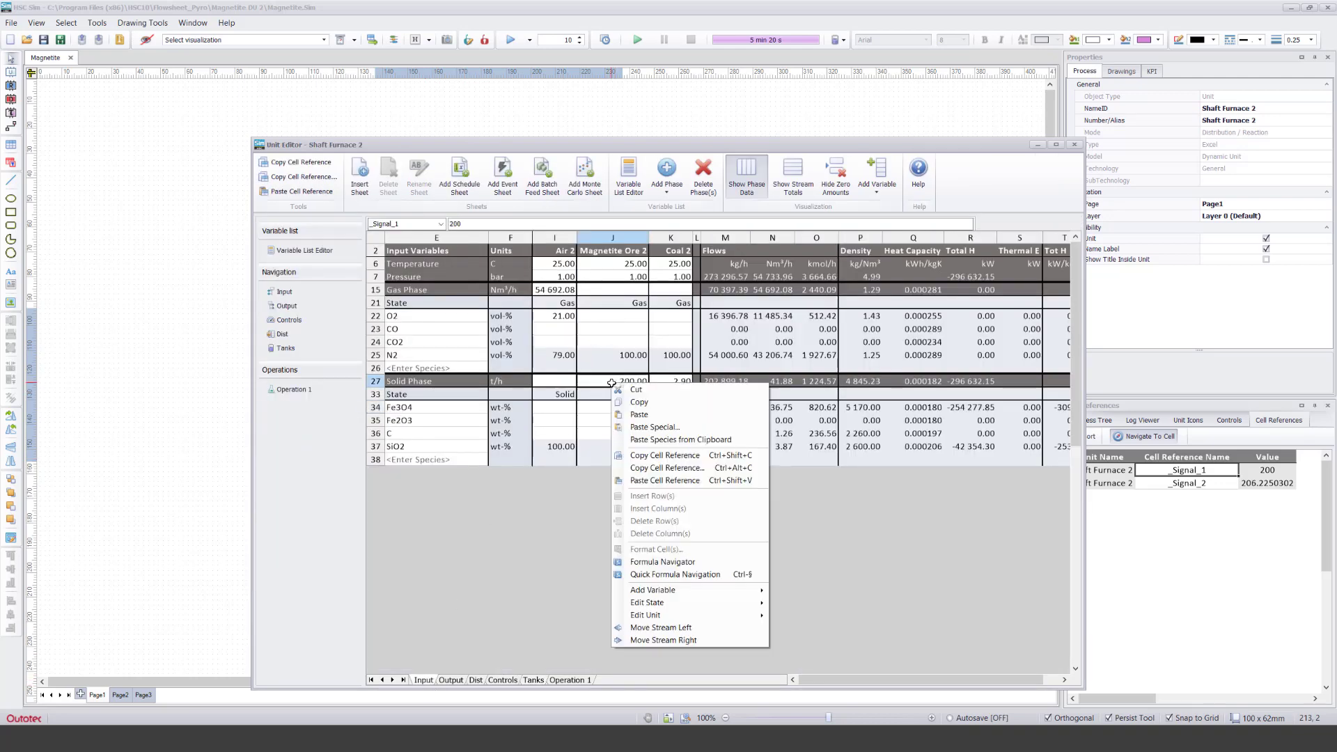
{"action": "left_click", "coordinate": [660, 460]}
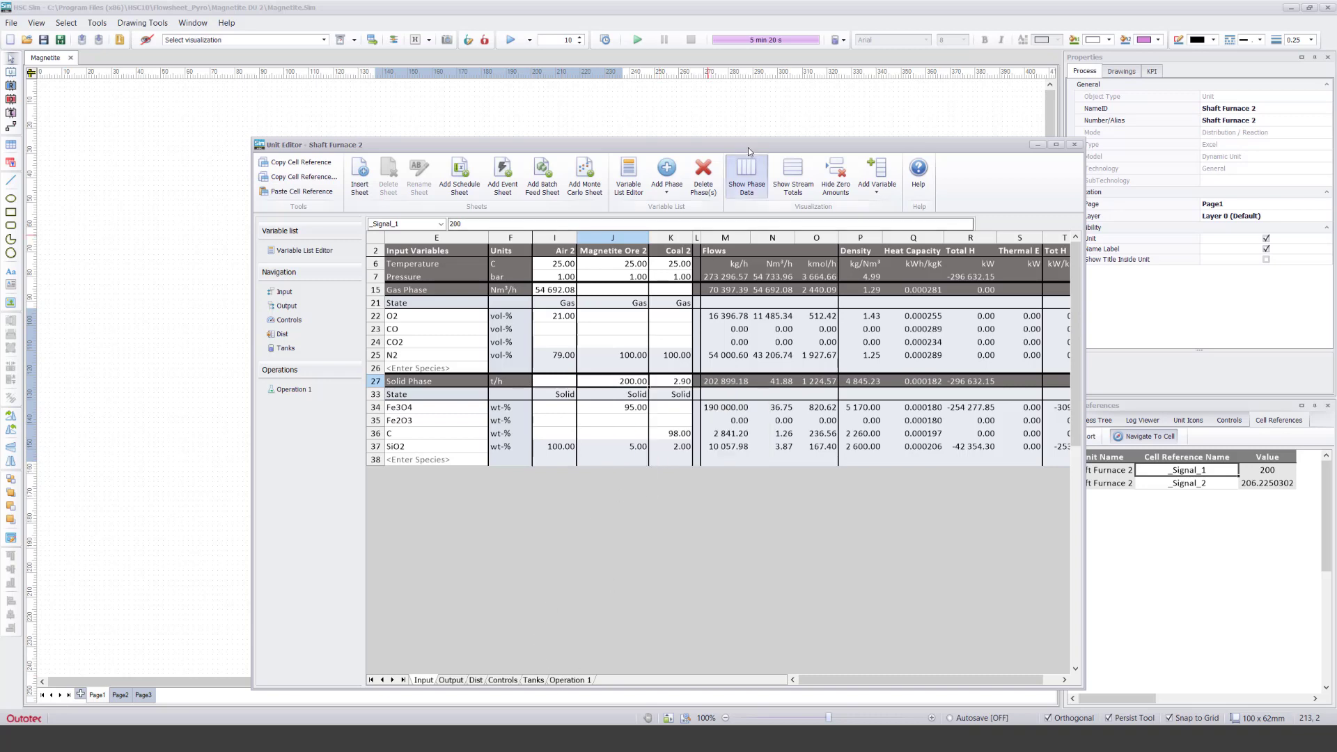
Step: Return to the Dynamic dialog and paste the copied reference into cell C6 of Data Sheet 1
{"action": "mouse_move", "coordinate": [568, 738]}
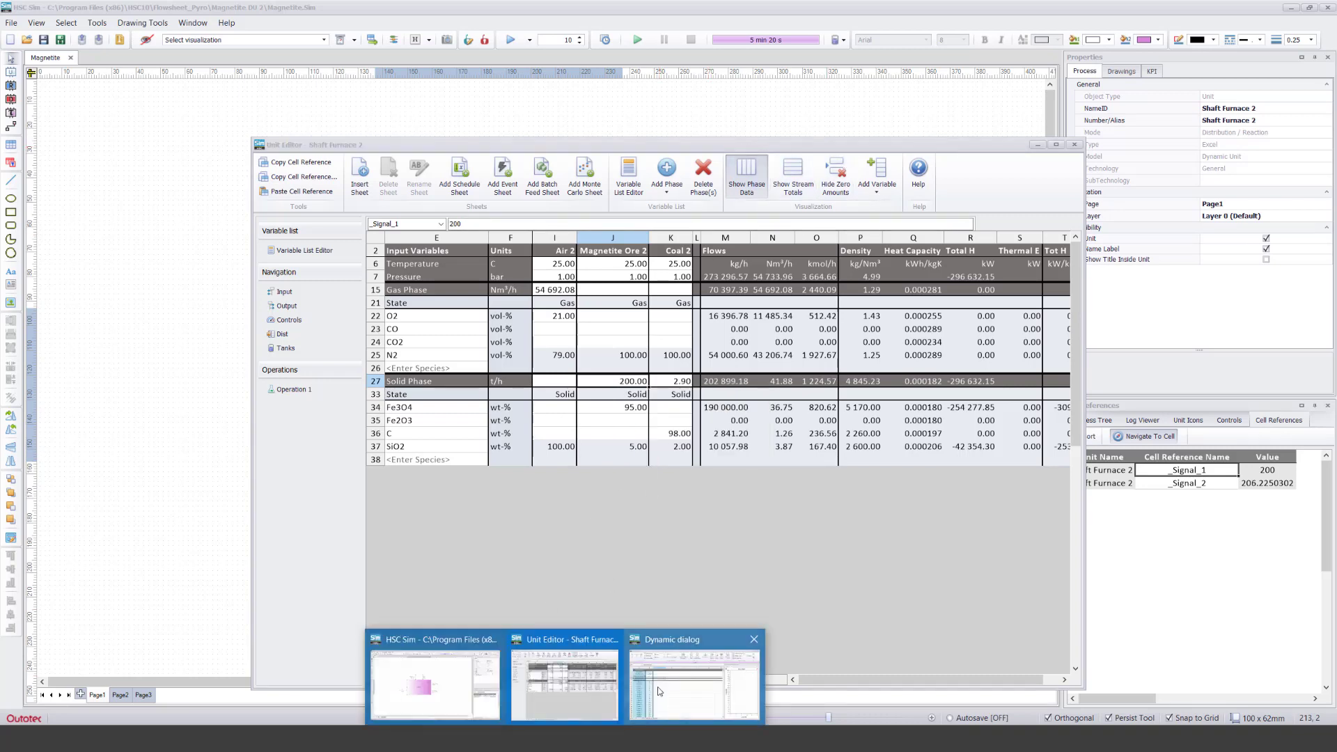
{"action": "left_click", "coordinate": [665, 648]}
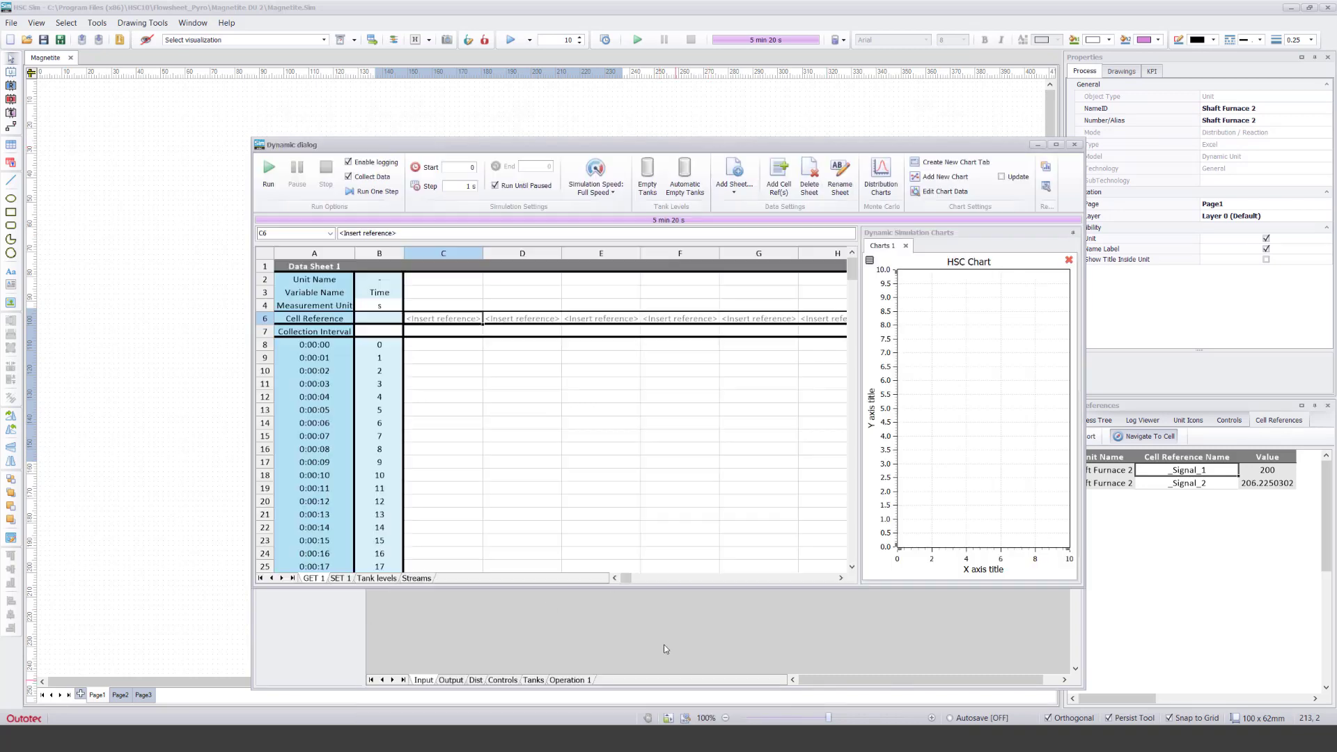
{"action": "right_click", "coordinate": [452, 319]}
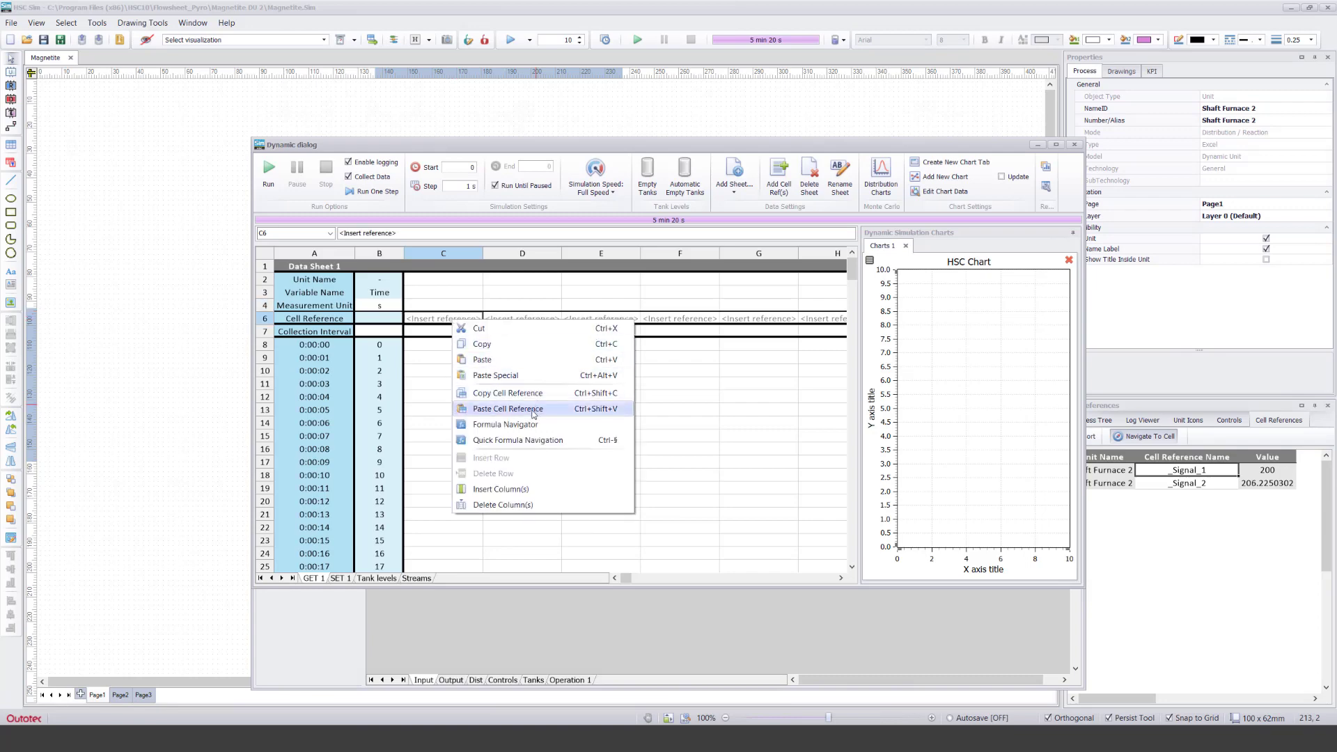
{"action": "left_click", "coordinate": [521, 404]}
Step: Label column C of Data Sheet 1 with the variable name Feed Rate and the unit t/h
{"action": "left_click", "coordinate": [439, 293]}
{"action": "type", "text": "Feed Rate"}
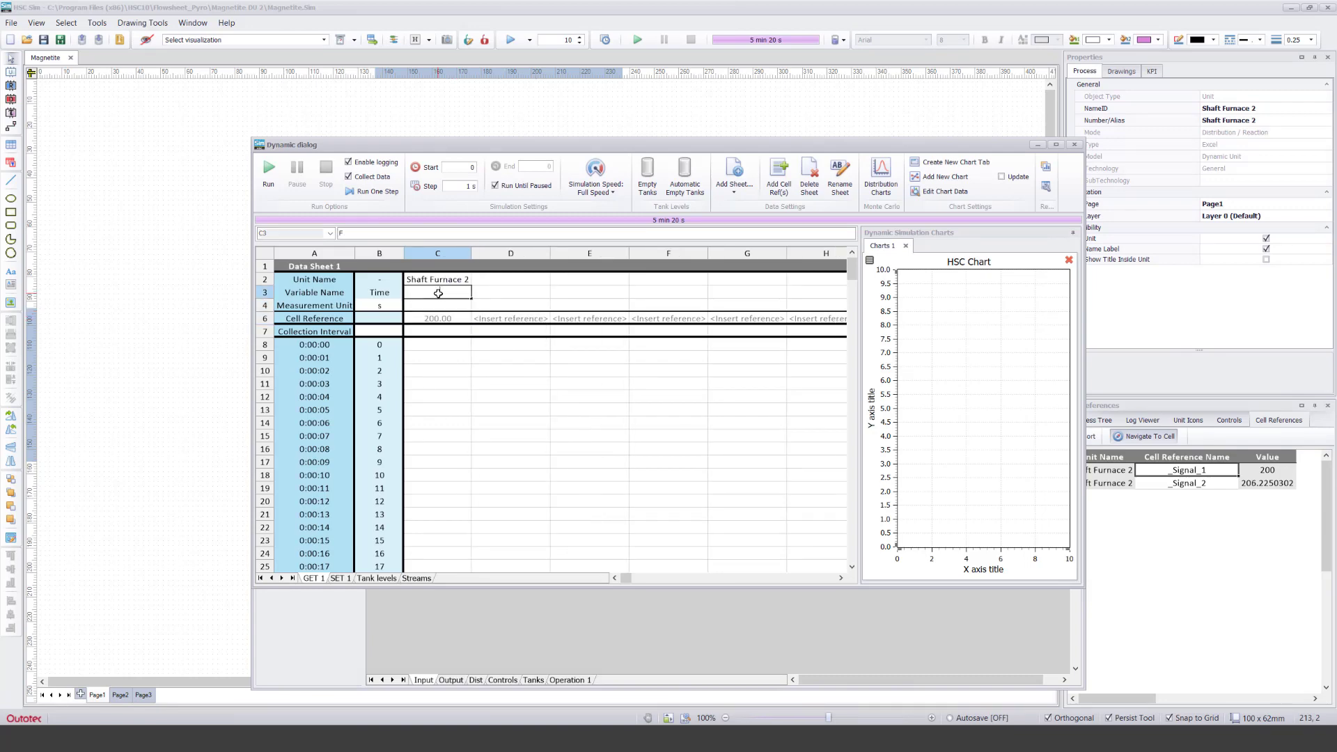
{"action": "key", "text": "Return"}
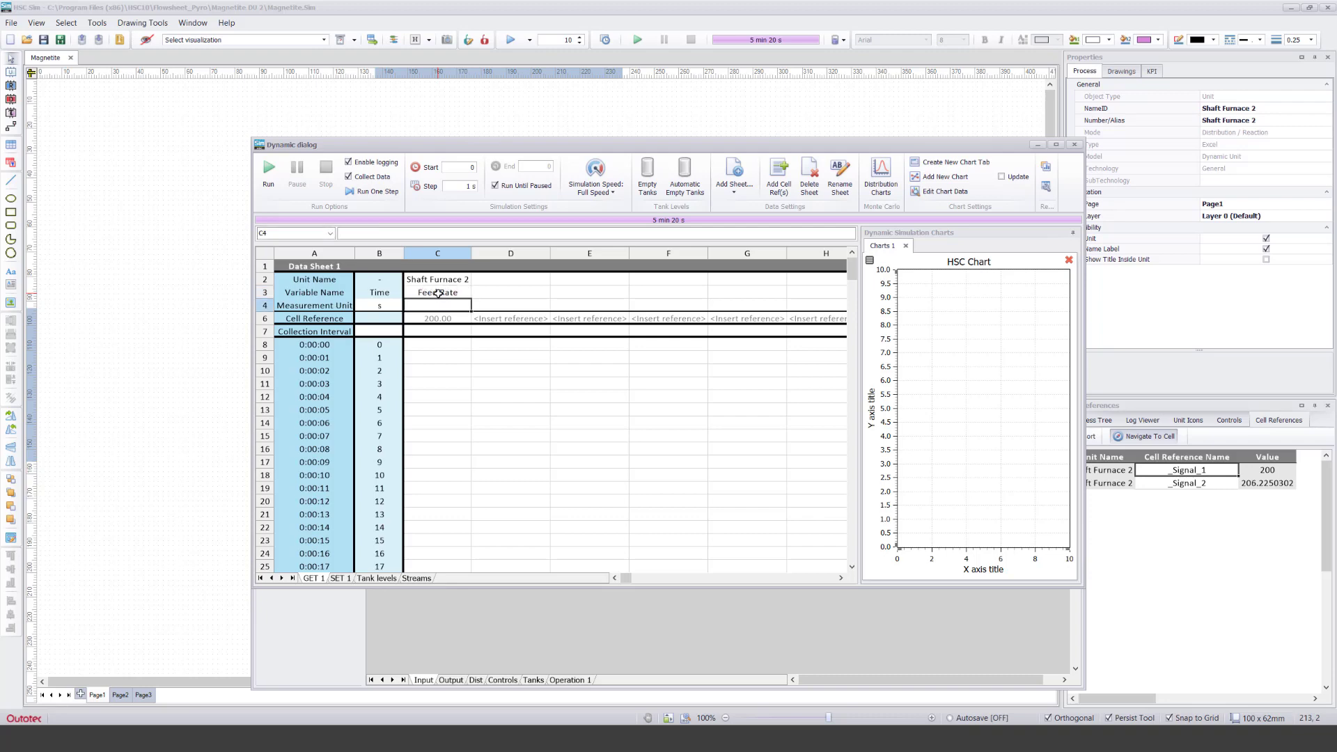
{"action": "type", "text": "t/h"}
{"action": "key", "text": "Return"}
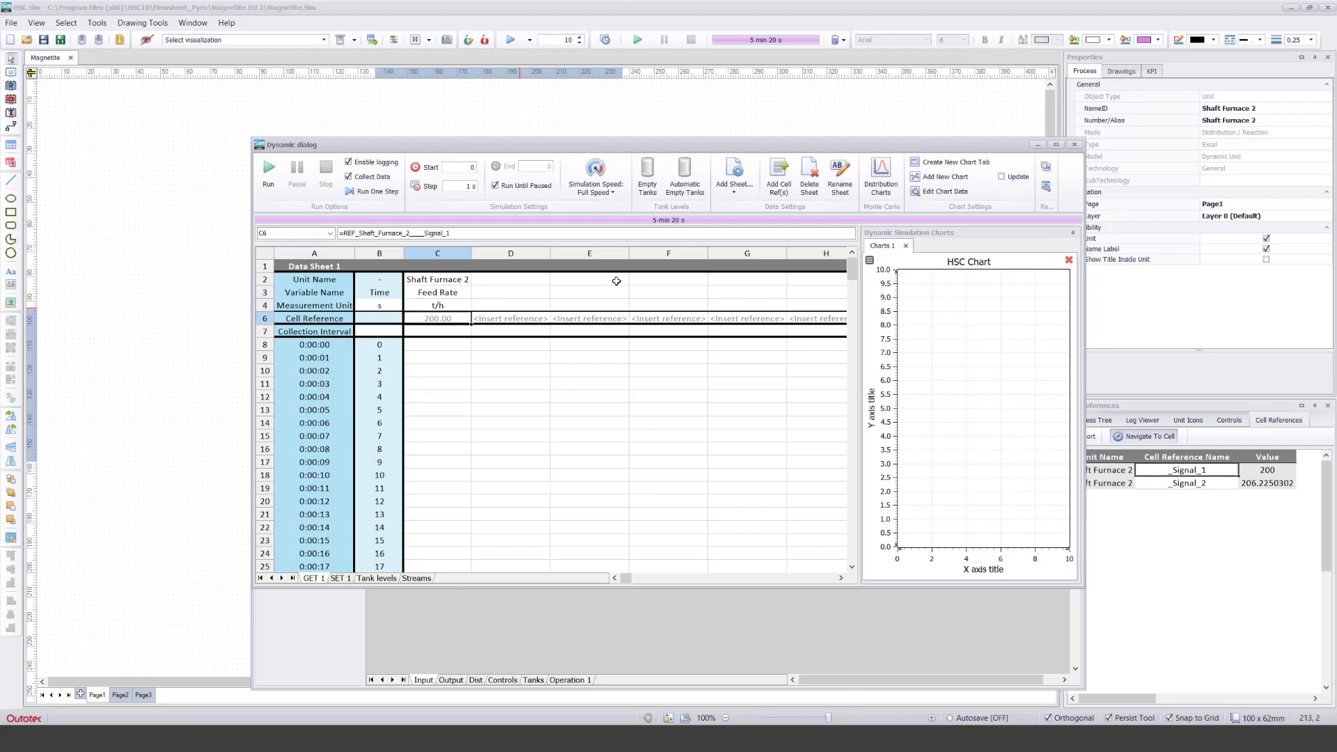
Step: Reposition the Unit Editor to leave the Dynamic dialog reachable, and copy the cell reference of Hematite Pellets 2's Solid Phase flow from the Output sheet
{"action": "key", "text": "ctrl+Tab"}
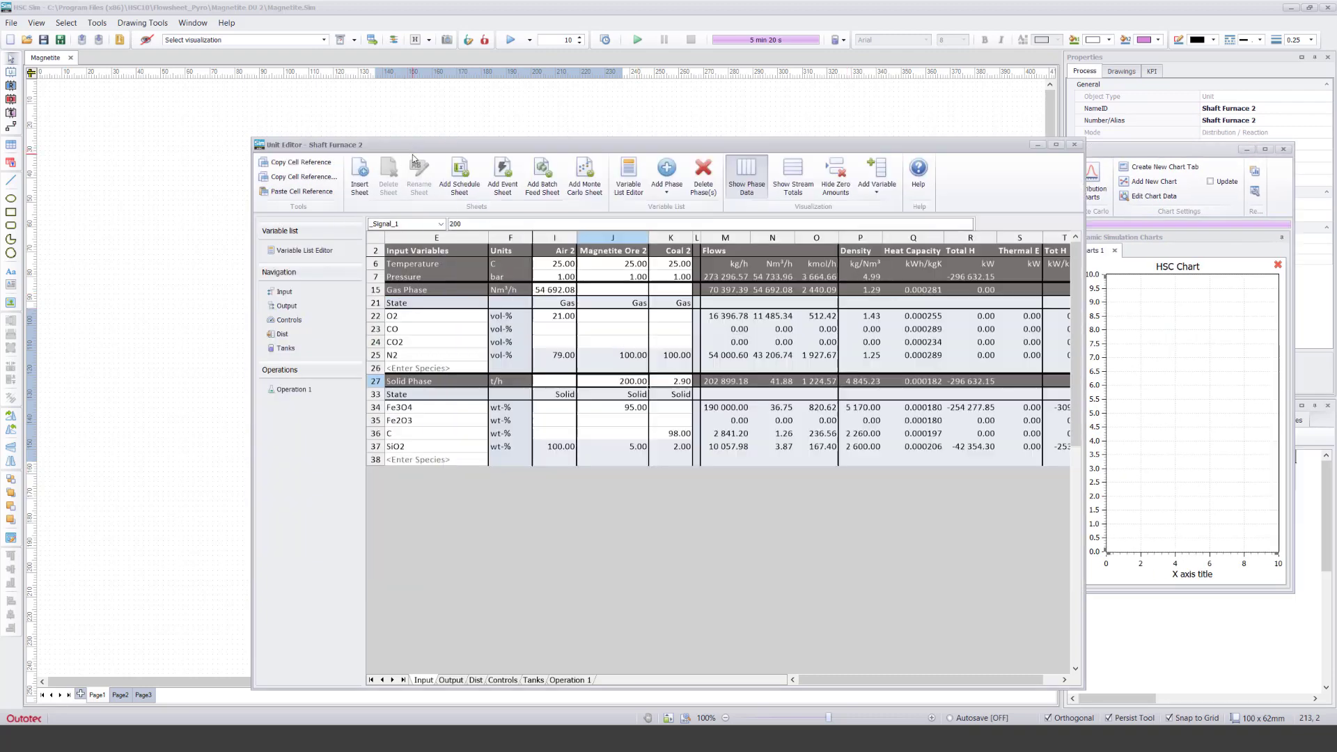
{"action": "left_click_drag", "start_coordinate": [412, 145], "coordinate": [298, 83]}
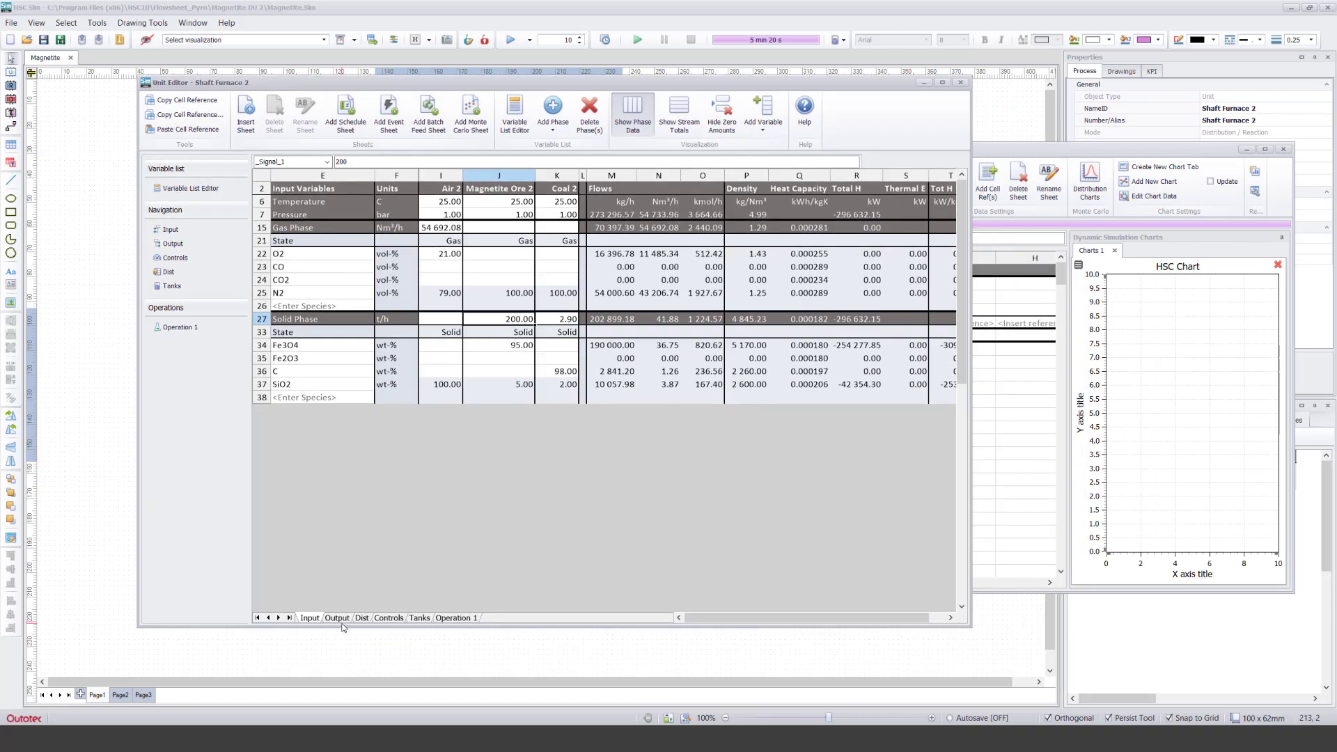
{"action": "left_click", "coordinate": [337, 619]}
{"action": "left_click", "coordinate": [502, 321]}
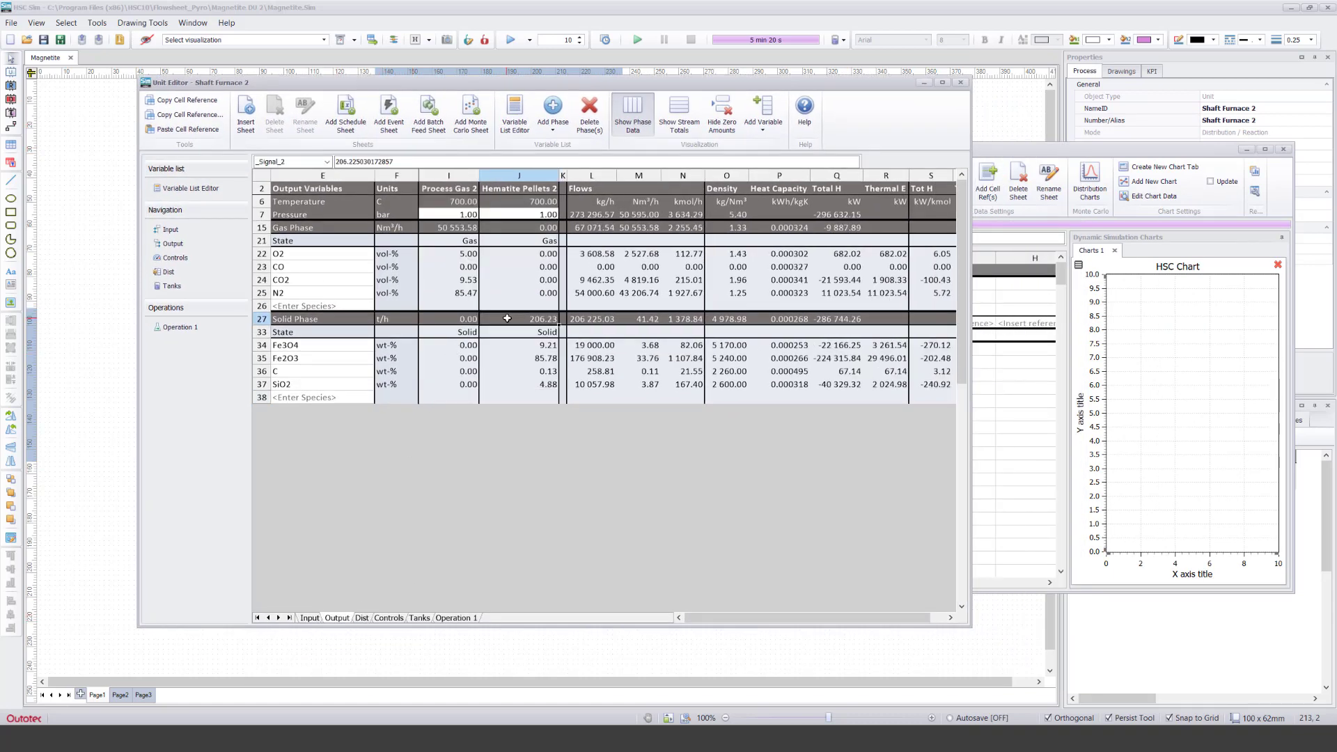
{"action": "right_click", "coordinate": [505, 319]}
{"action": "left_click", "coordinate": [583, 392]}
Step: Paste the Hematite Pellets 2 flow reference into cell D6 of Data Sheet 1
{"action": "left_click", "coordinate": [978, 365]}
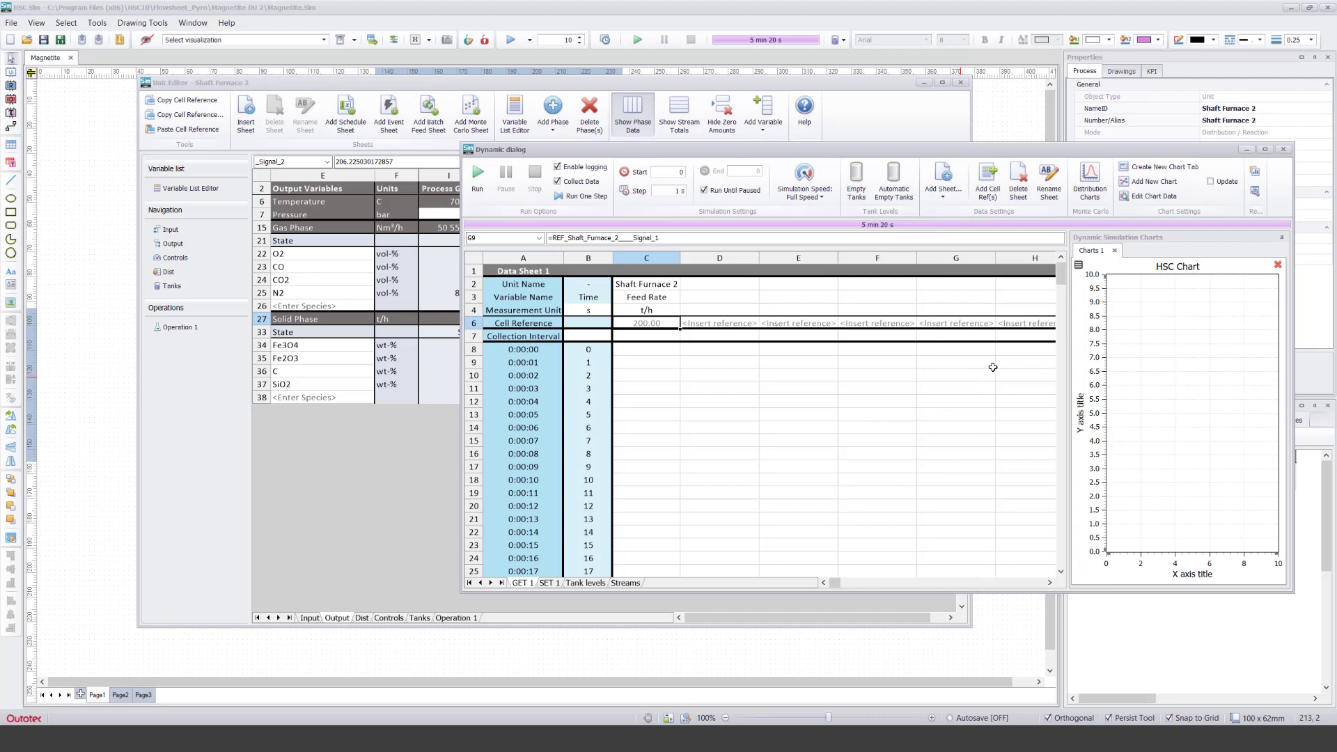
{"action": "right_click", "coordinate": [715, 322]}
{"action": "left_click", "coordinate": [769, 408]}
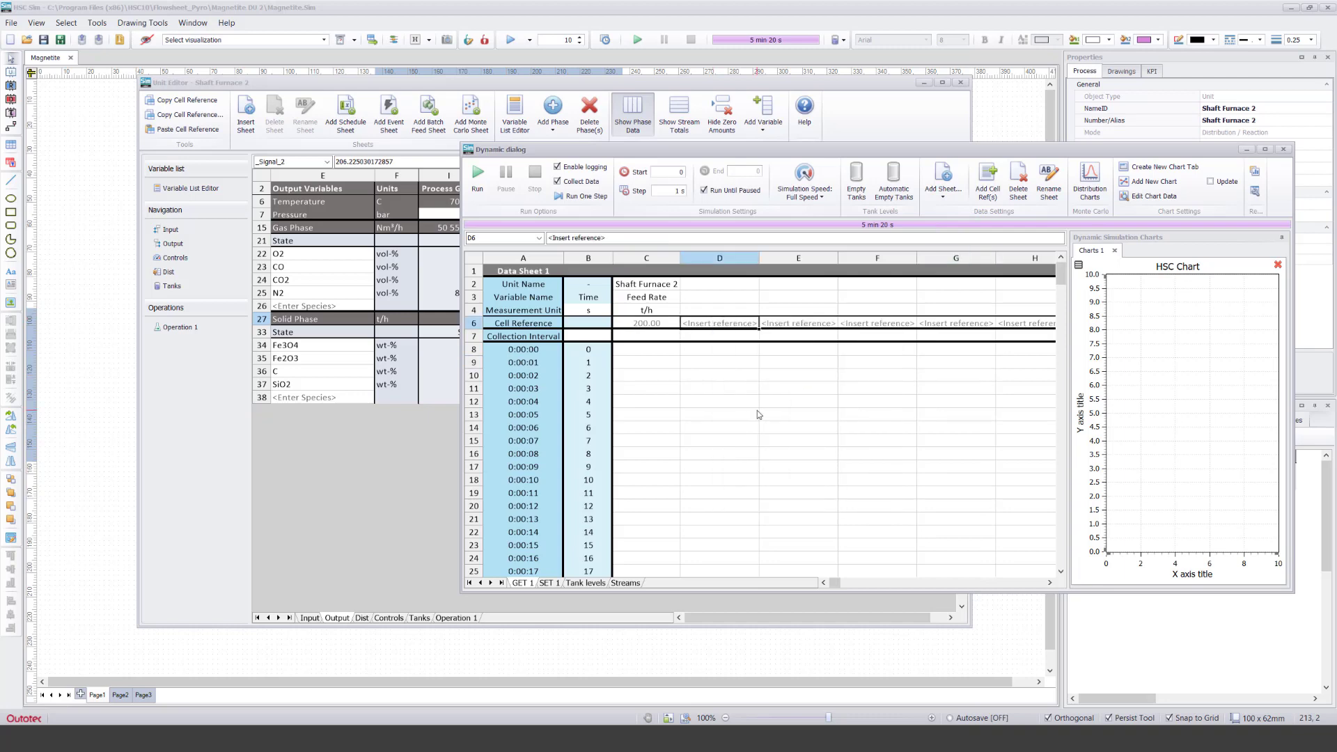
Step: Label column D of Data Sheet 1 with the variable name Hematite Pellets and the unit t/h
{"action": "left_click", "coordinate": [701, 292]}
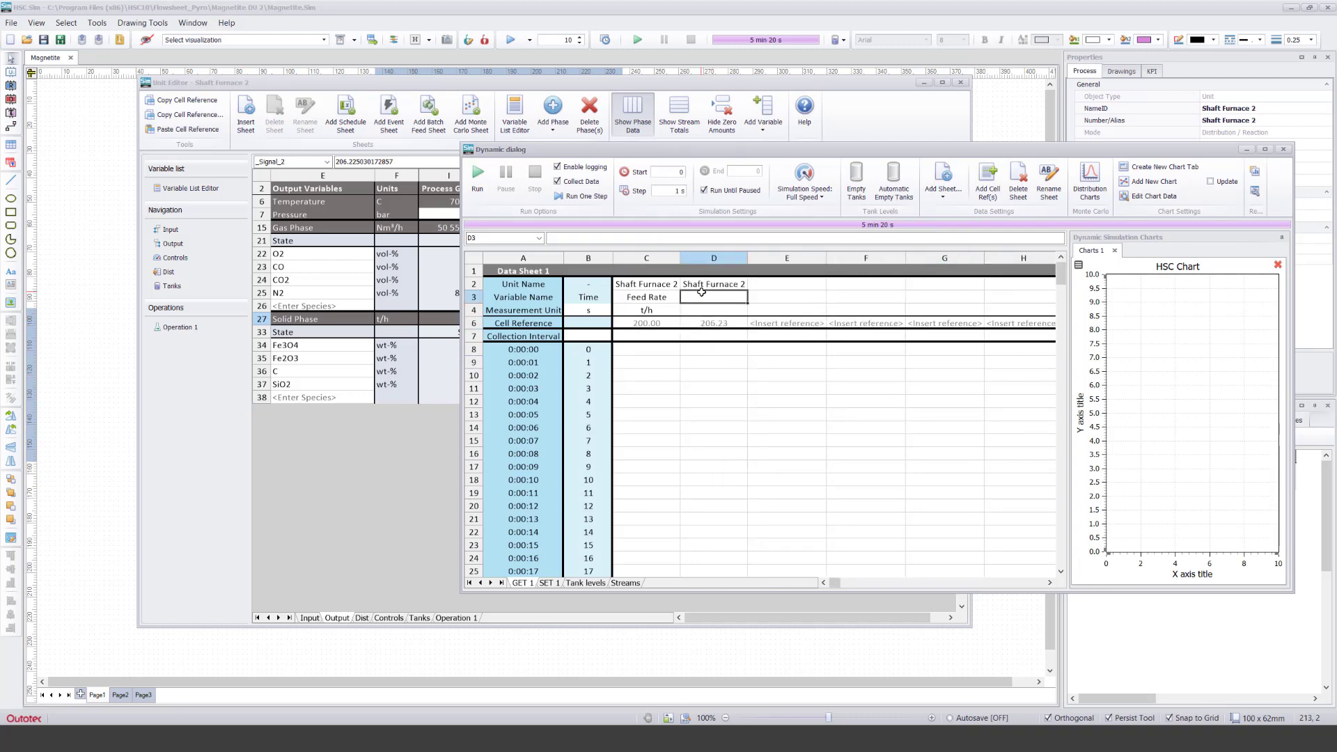
{"action": "type", "text": "Hematite"}
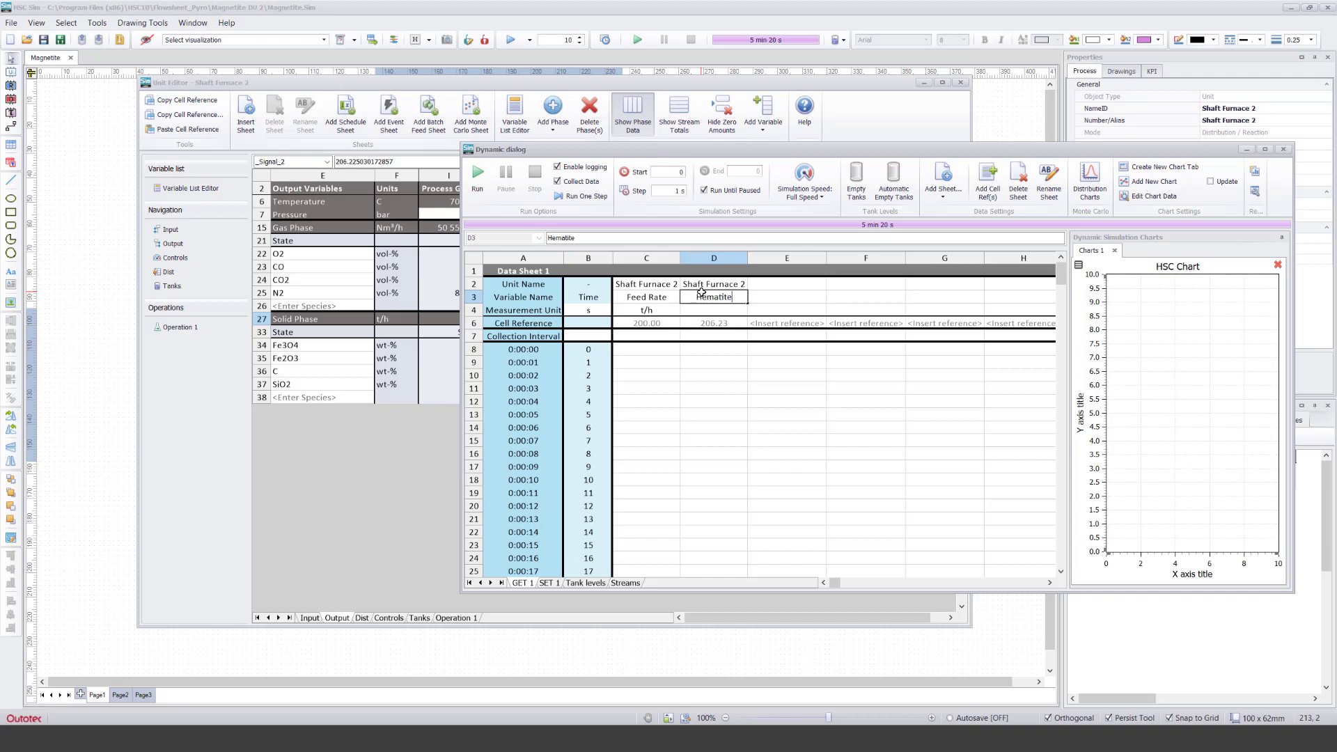
{"action": "type", "text": " Pellets"}
{"action": "key", "text": "Return"}
{"action": "type", "text": "t/h"}
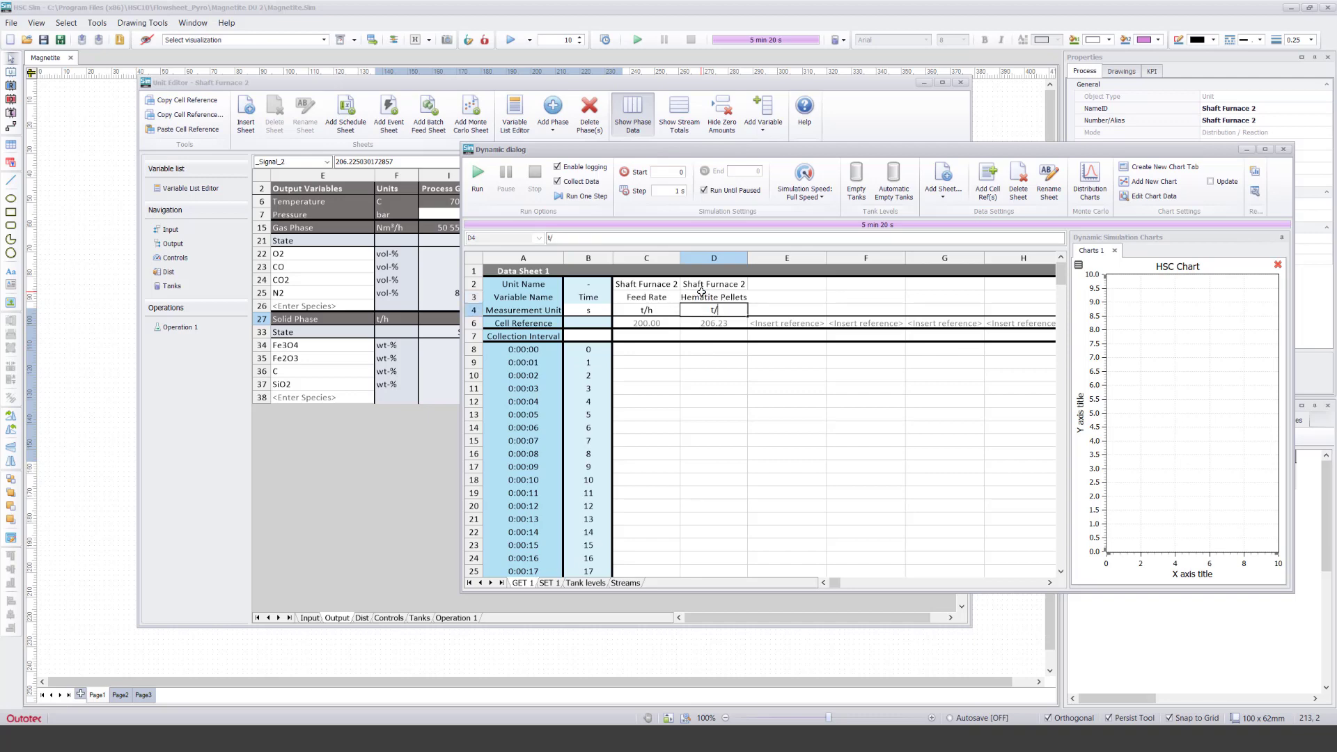
{"action": "key", "text": "Return"}
{"action": "left_click", "coordinate": [708, 362]}
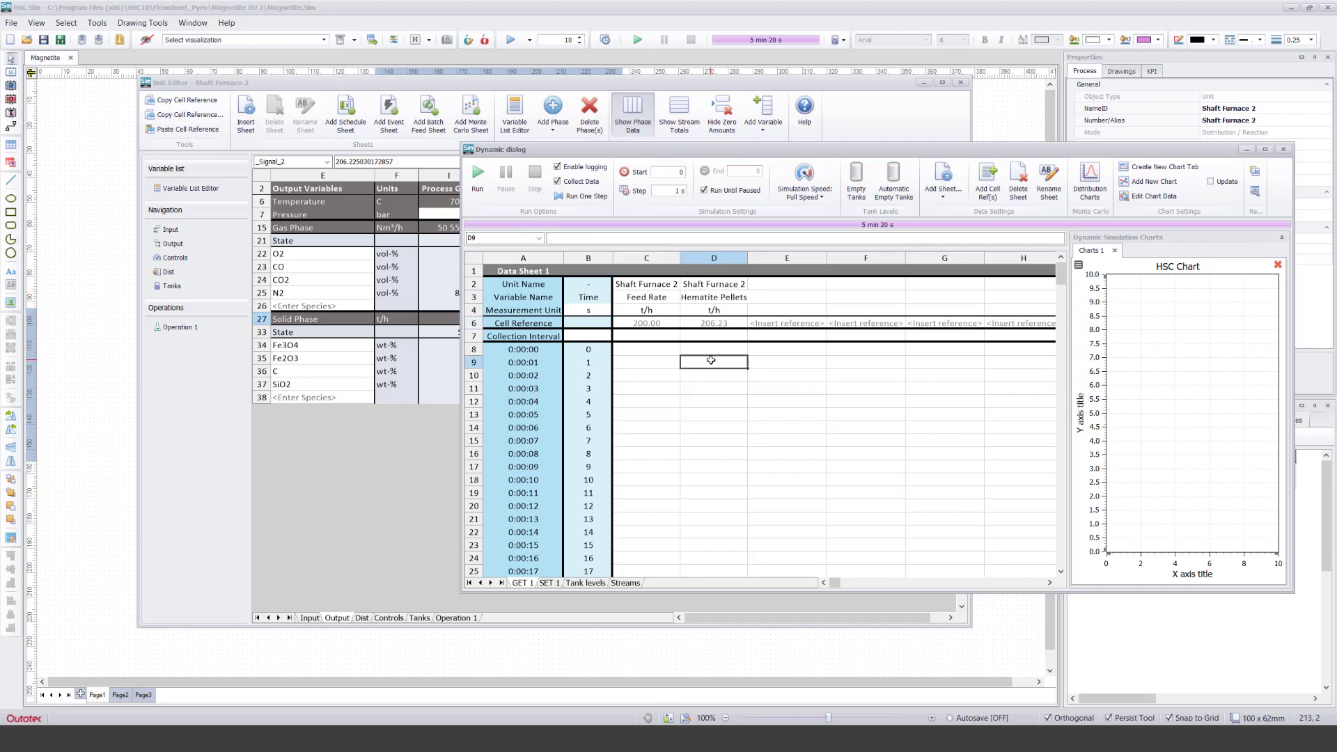
Step: Copy the cell references of Hematite Pellets 2's Fe3O4 and Fe2O3 percentages together from the Output sheet
{"action": "left_click", "coordinate": [422, 369]}
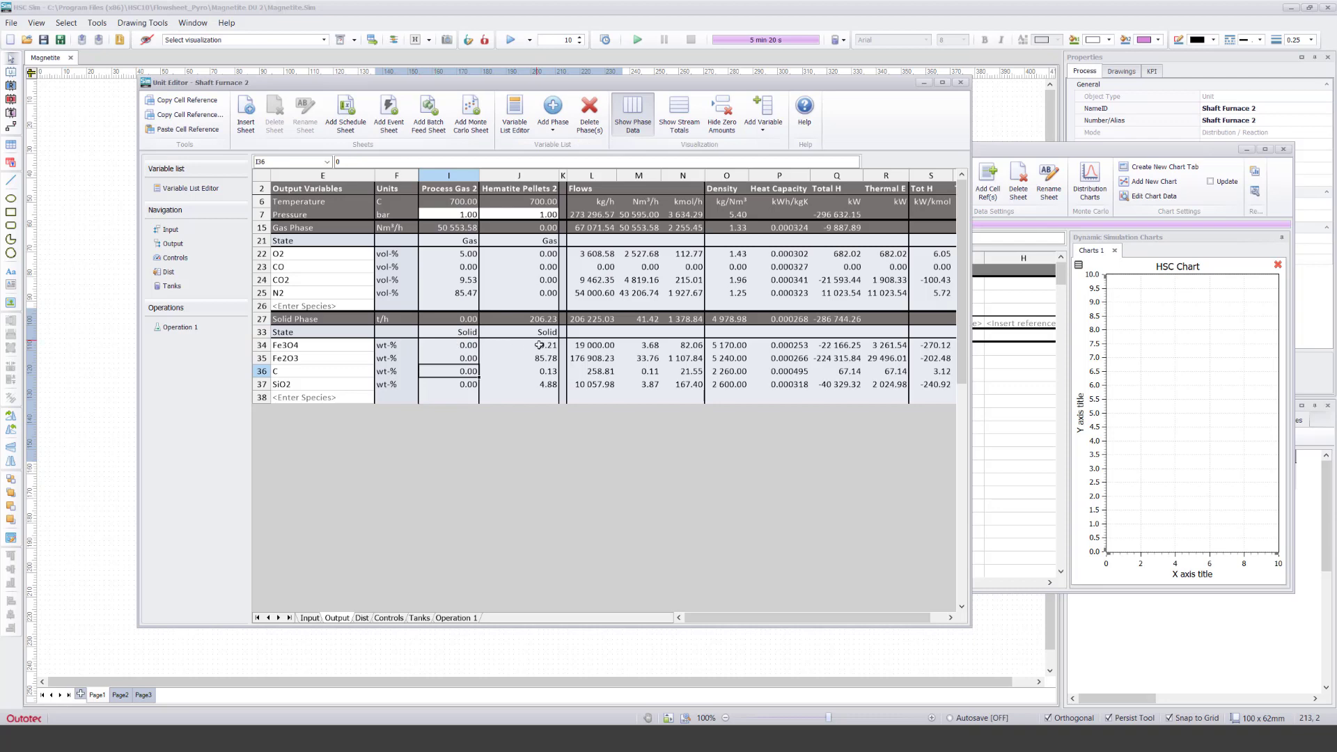
{"action": "left_click_drag", "start_coordinate": [527, 344], "coordinate": [523, 355]}
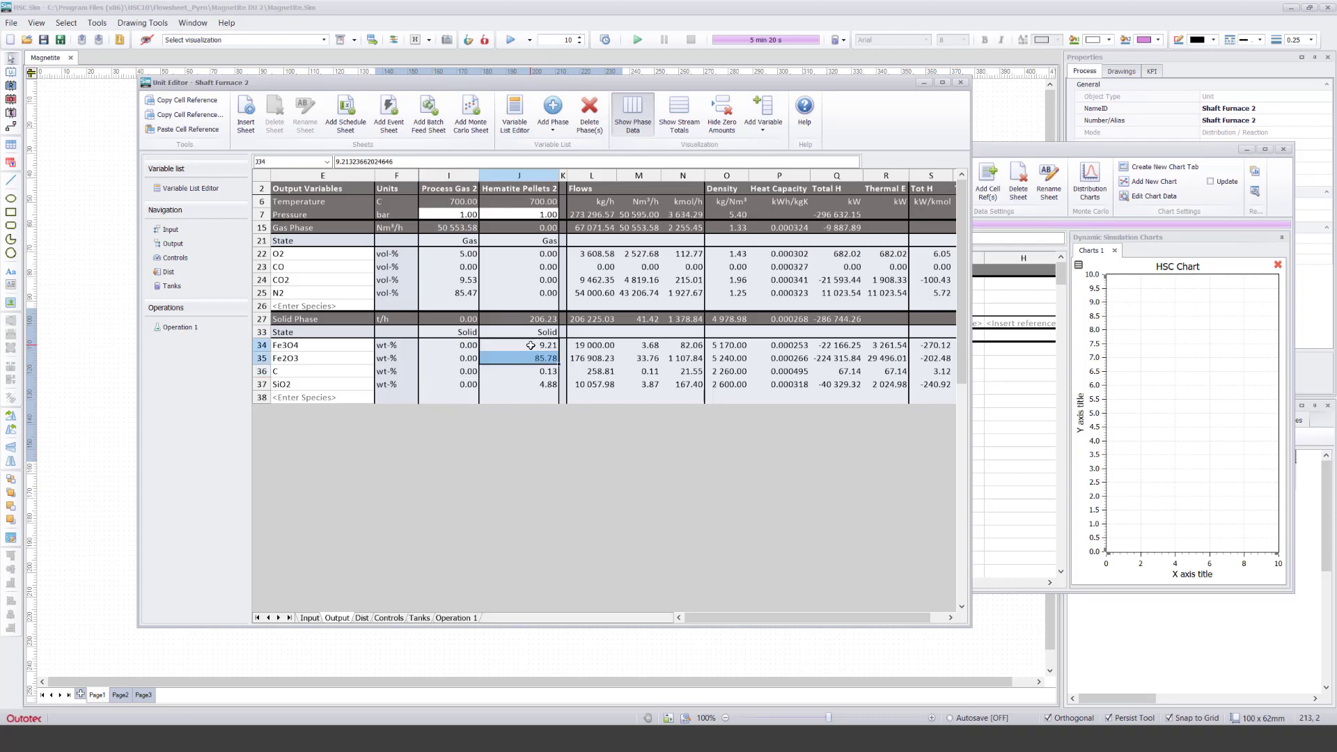
{"action": "left_click_drag", "start_coordinate": [512, 346], "coordinate": [516, 356]}
{"action": "right_click", "coordinate": [515, 344]}
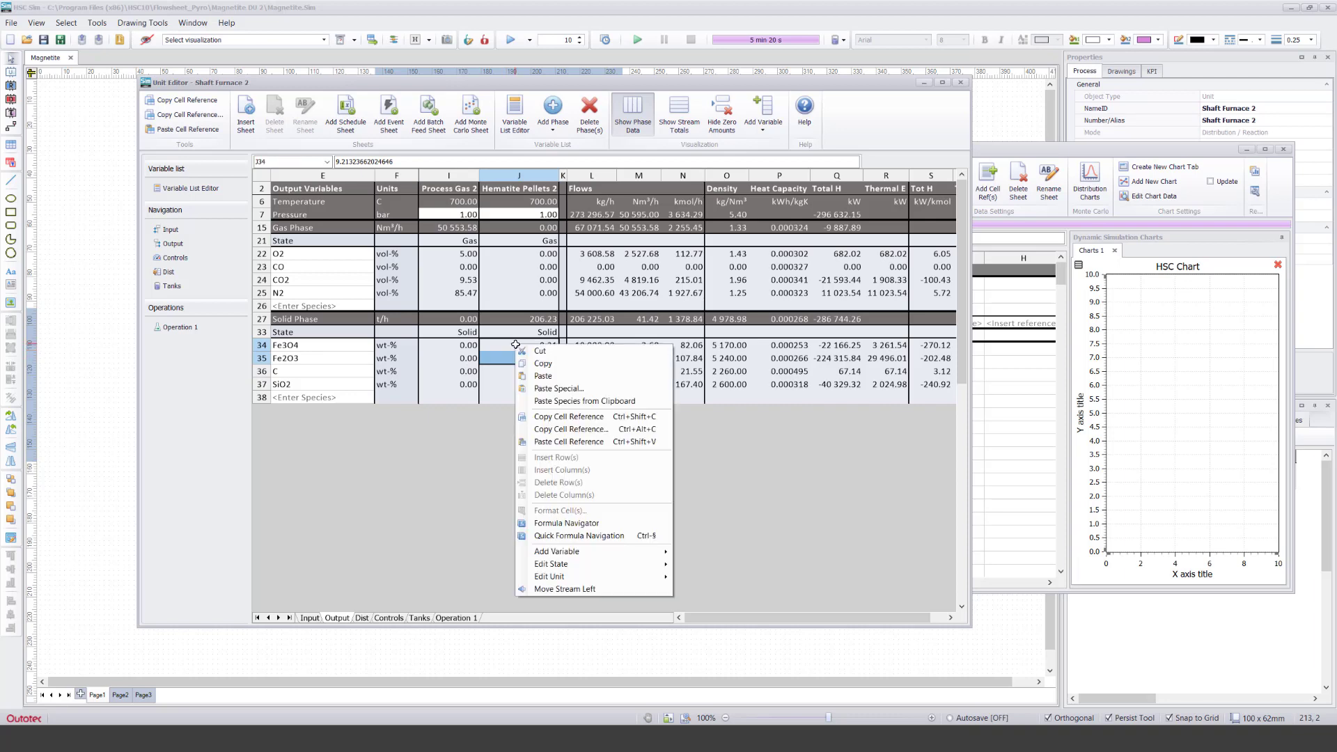
{"action": "left_click", "coordinate": [570, 417]}
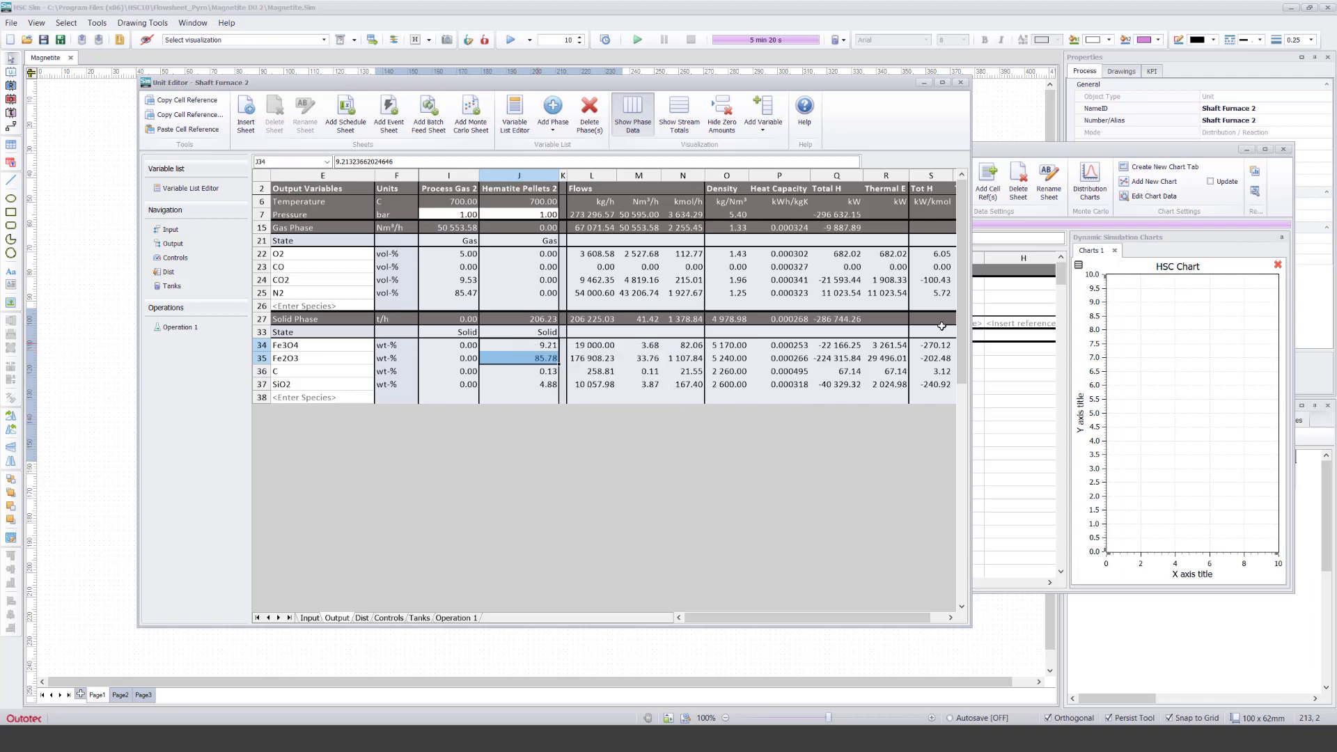
Step: Add the copied Fe3O4 and Fe2O3 cell references to columns E and F of Data Sheet 1
{"action": "left_click", "coordinate": [1015, 354]}
{"action": "left_click", "coordinate": [799, 361]}
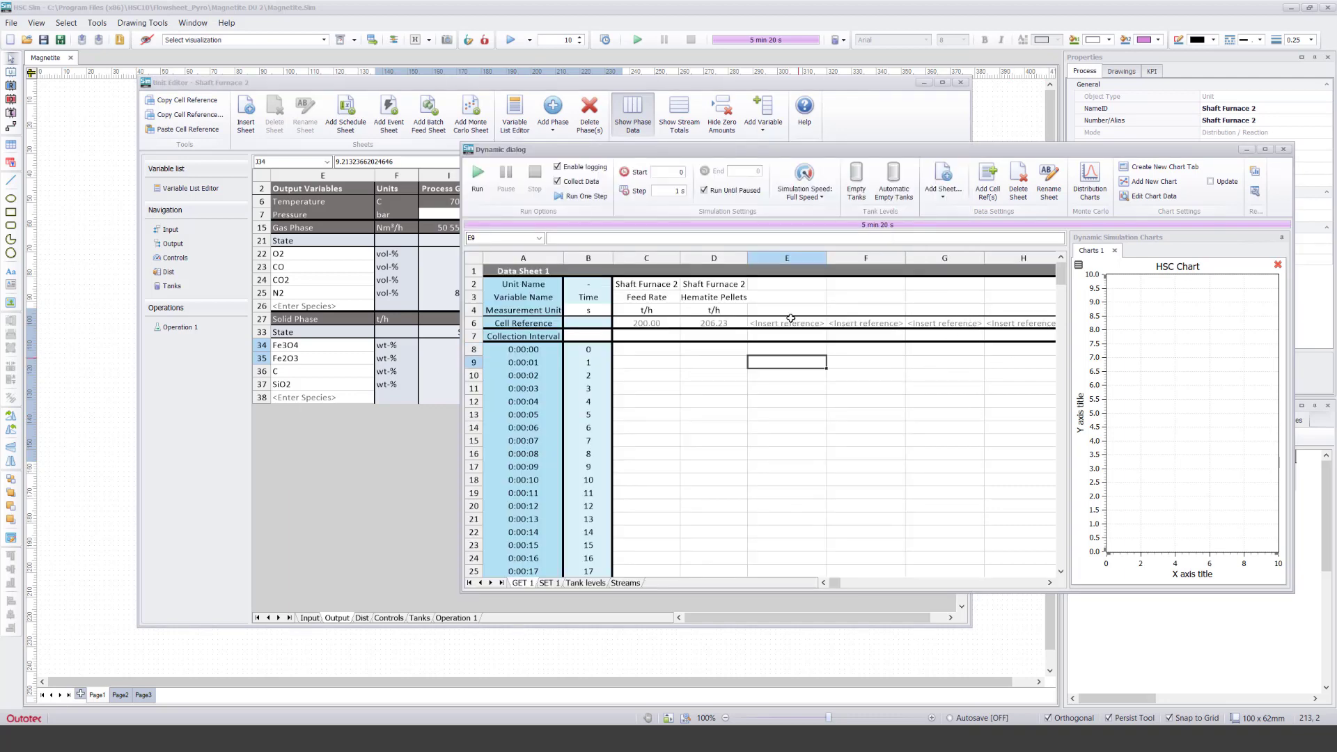
{"action": "left_click", "coordinate": [785, 323]}
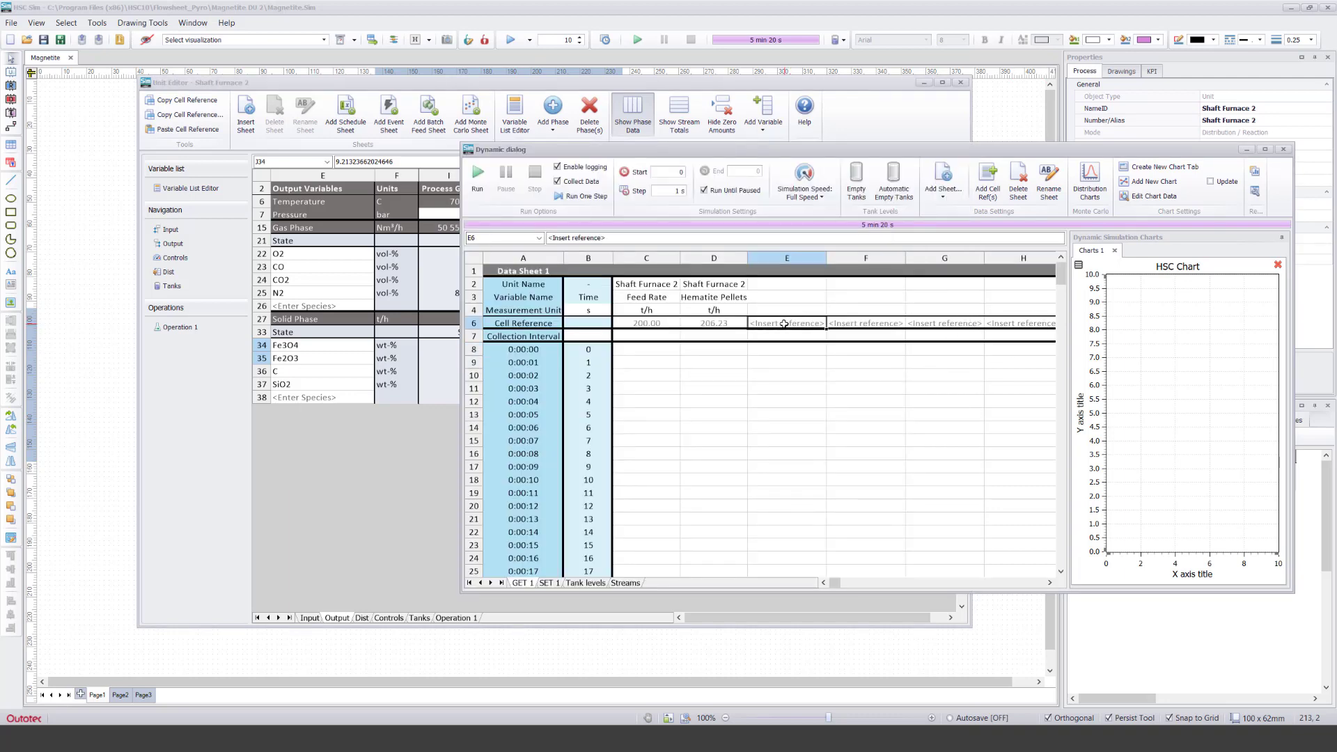
{"action": "right_click", "coordinate": [784, 324]}
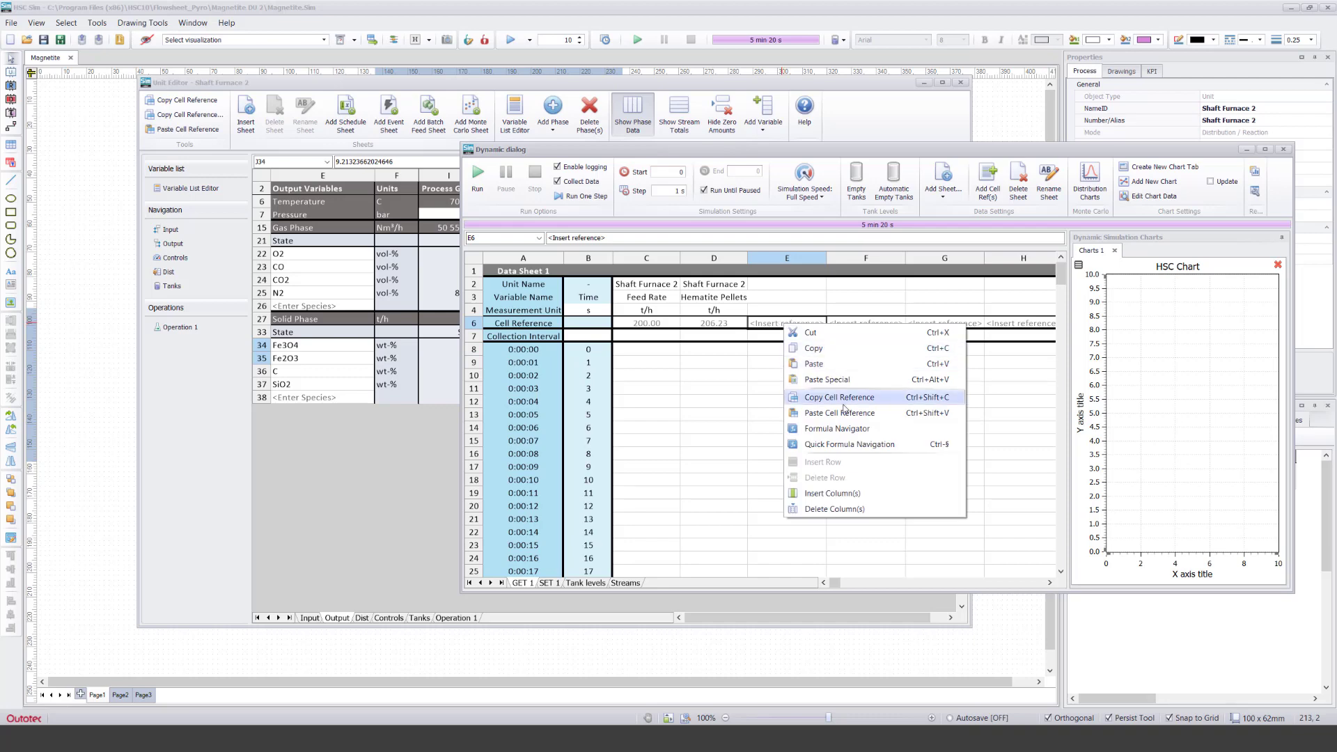
{"action": "left_click", "coordinate": [765, 362]}
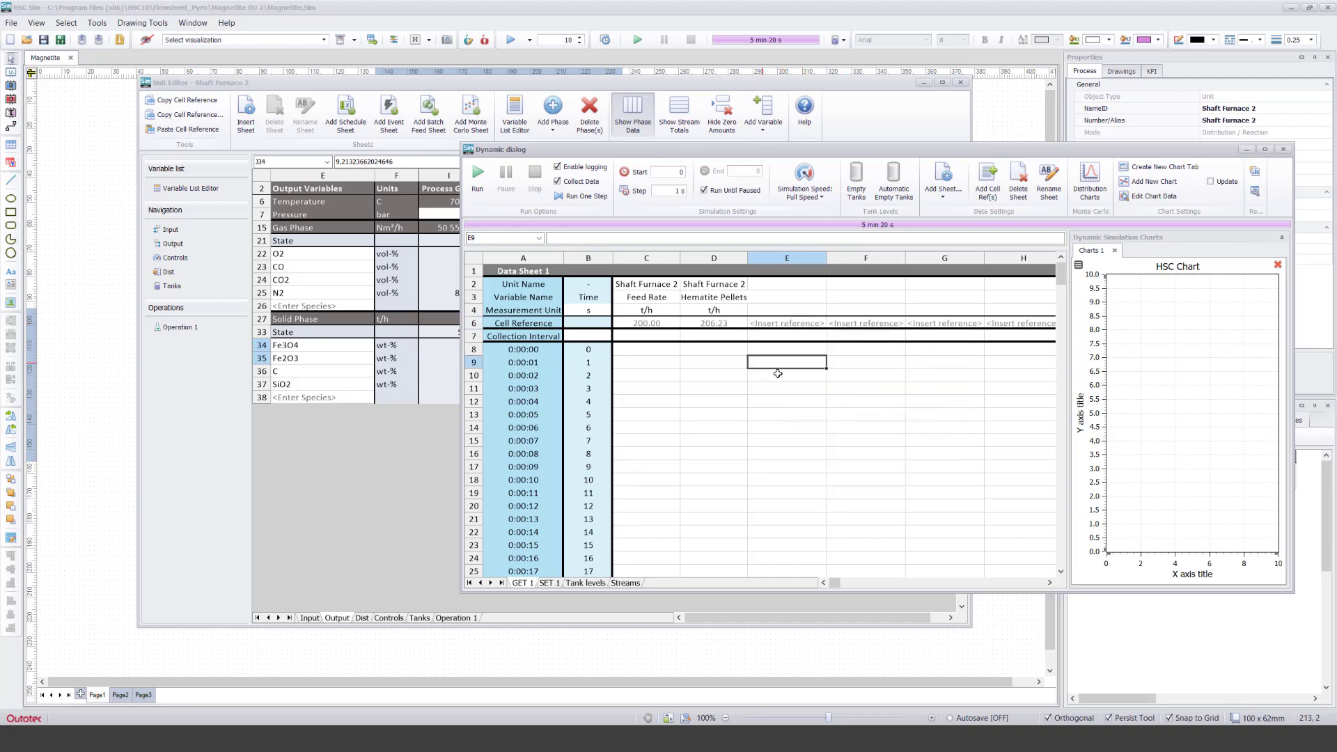
{"action": "left_click", "coordinate": [986, 185]}
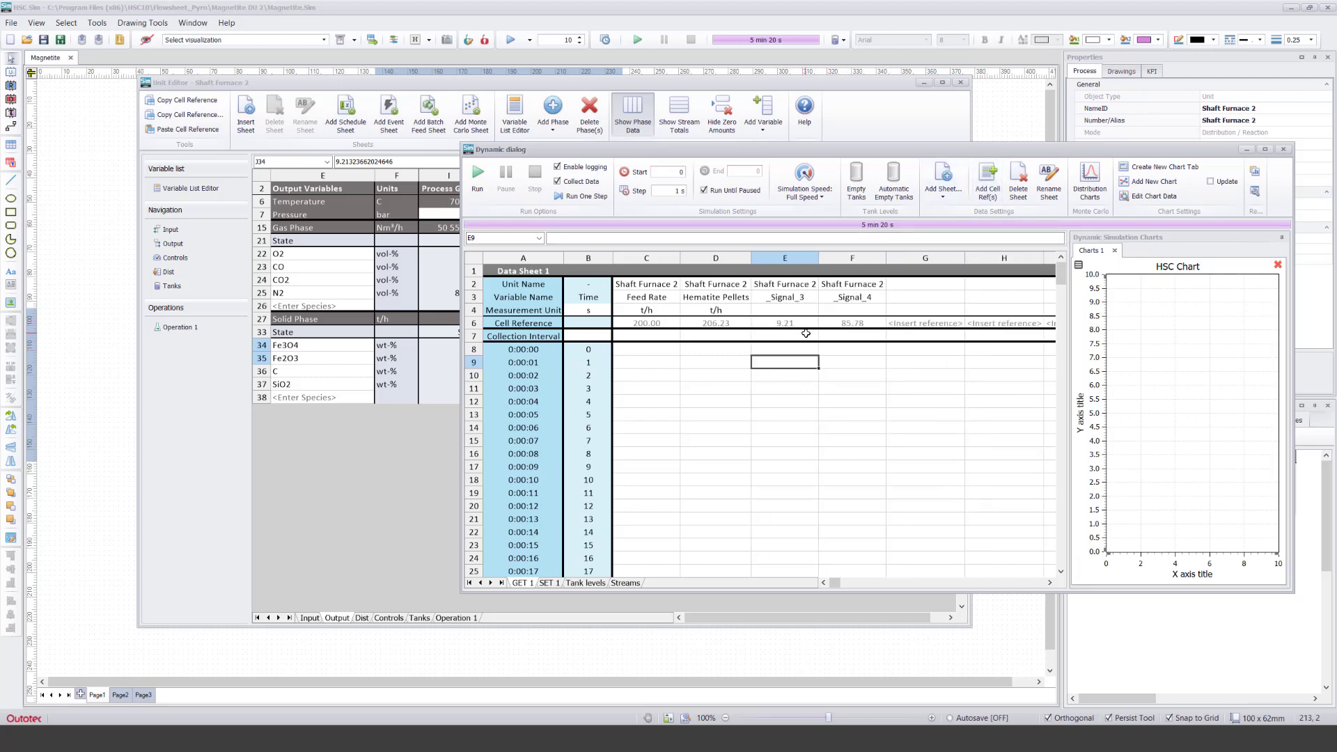
Step: Label column E of Data Sheet 1 with the variable name Fe3O4 and the unit wt-%
{"action": "left_click", "coordinate": [783, 299]}
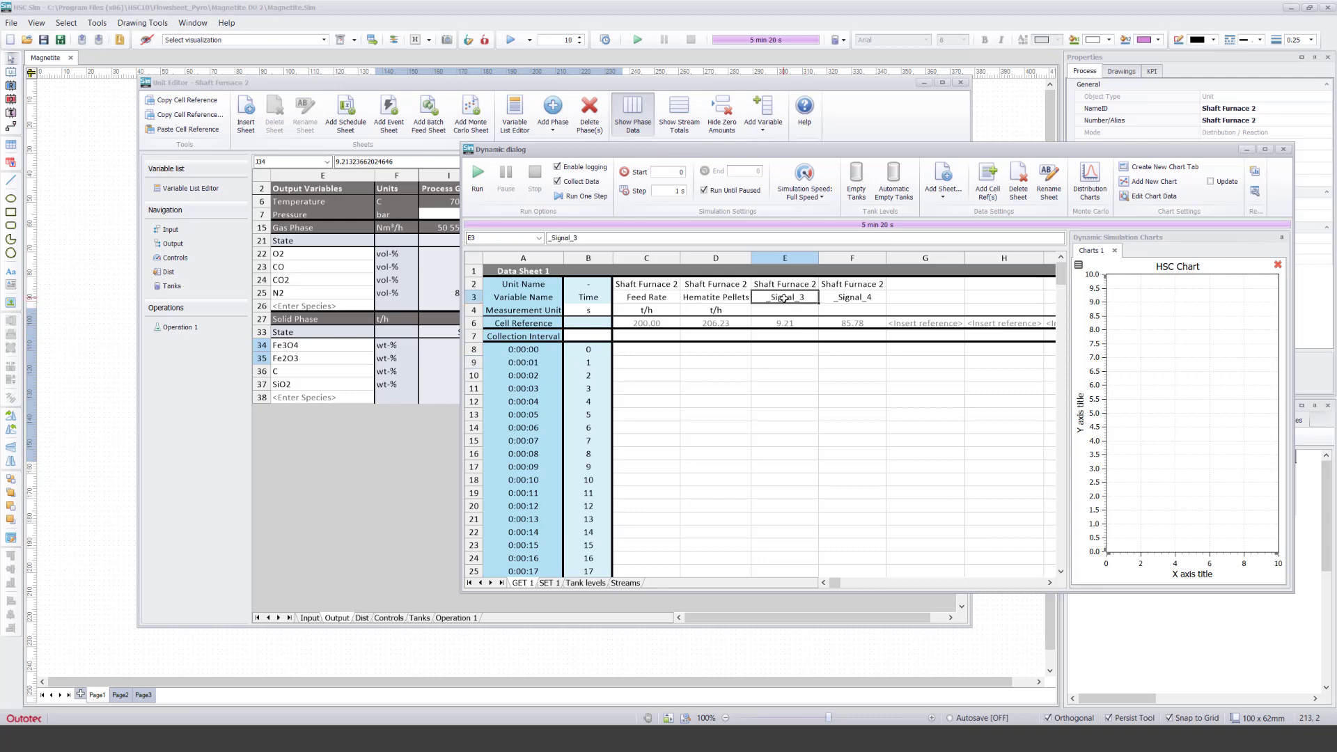
{"action": "type", "text": "M"}
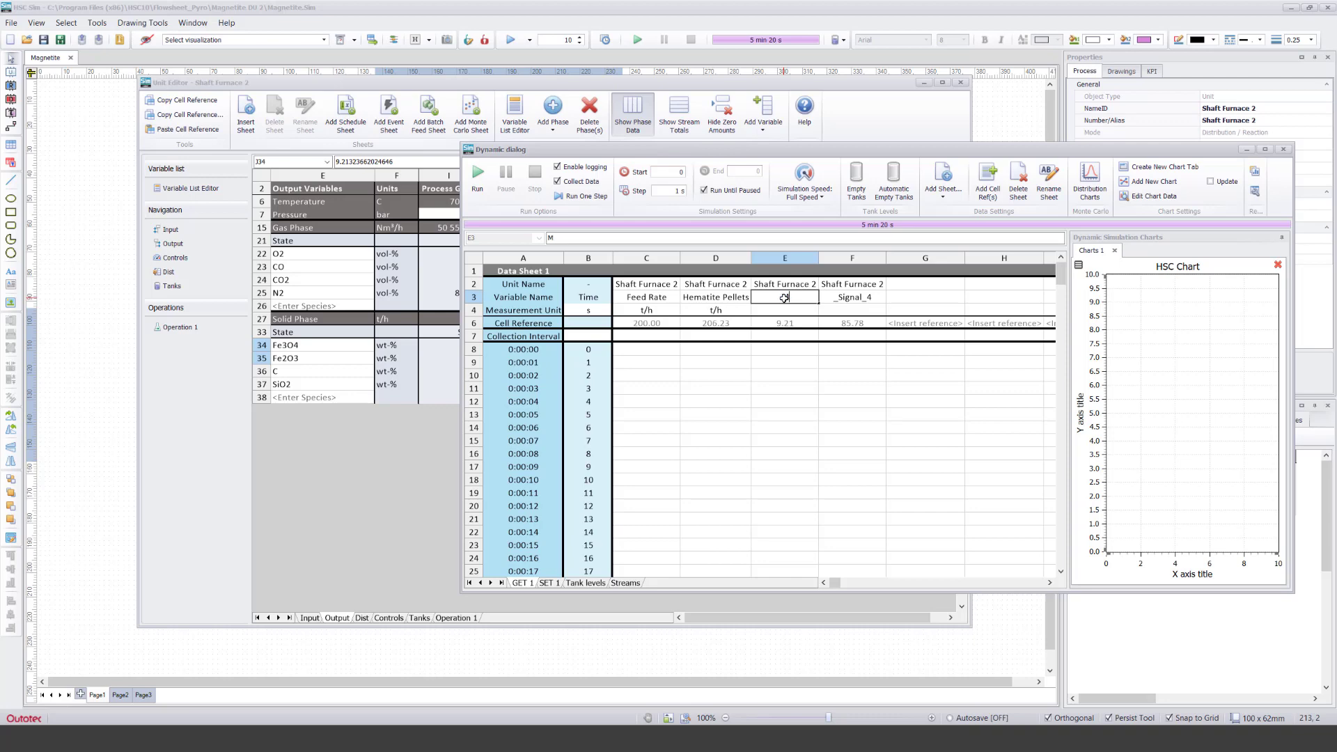
{"action": "type", "text": "a3O4 %"}
{"action": "key", "text": "BackSpace"}
{"action": "key", "text": "BackSpace"}
{"action": "key", "text": "Return"}
{"action": "type", "text": "wt-"}
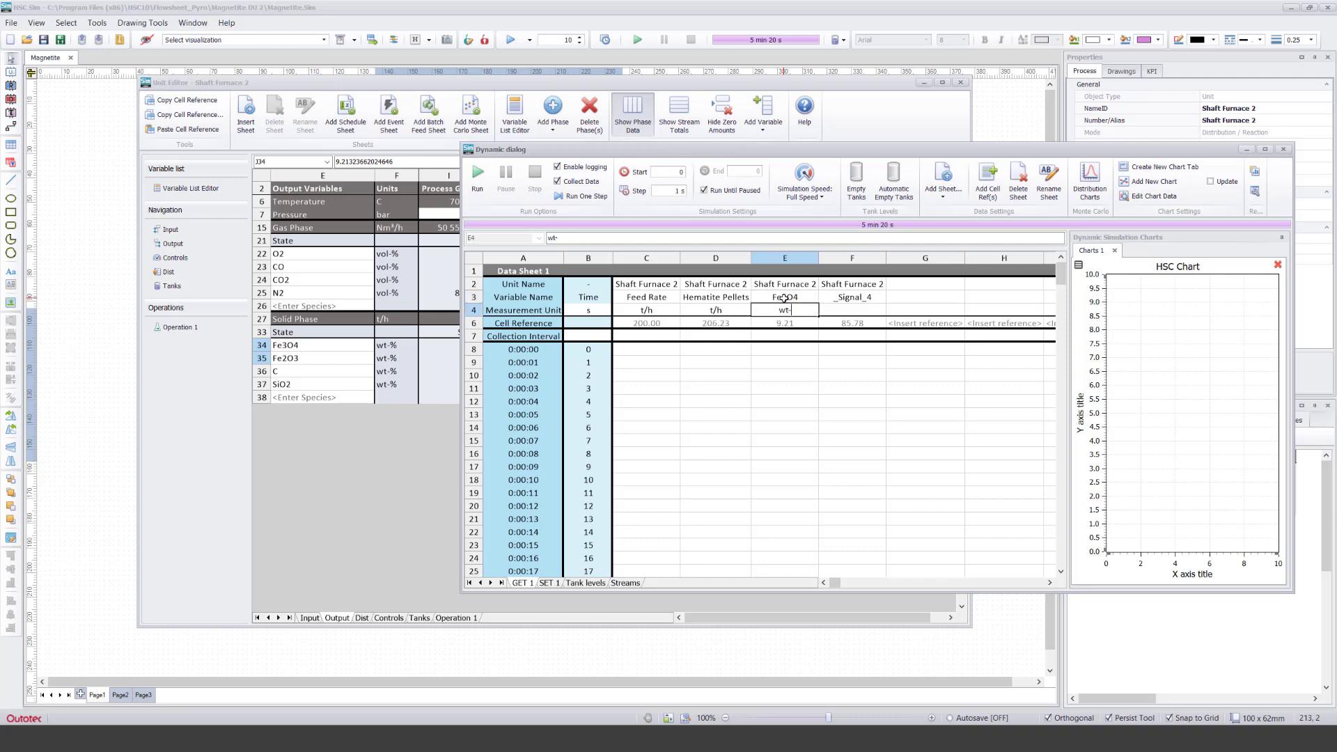
{"action": "type", "text": "%"}
{"action": "key", "text": "Return"}
Step: Label column F of Data Sheet 1 with the variable name Fe2O3 and the unit wt-%
{"action": "key", "text": "Up"}
{"action": "key", "text": "Up"}
{"action": "key", "text": "Right"}
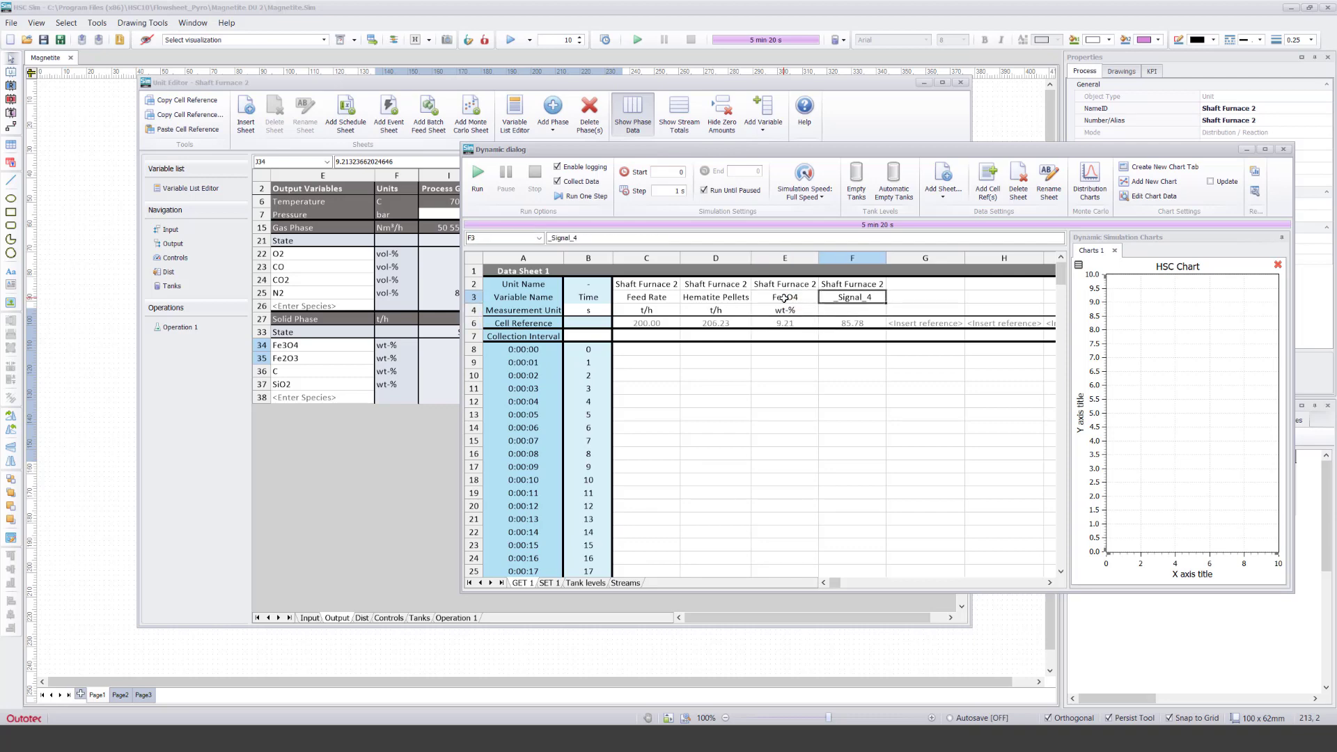
{"action": "type", "text": "Fe2O3"}
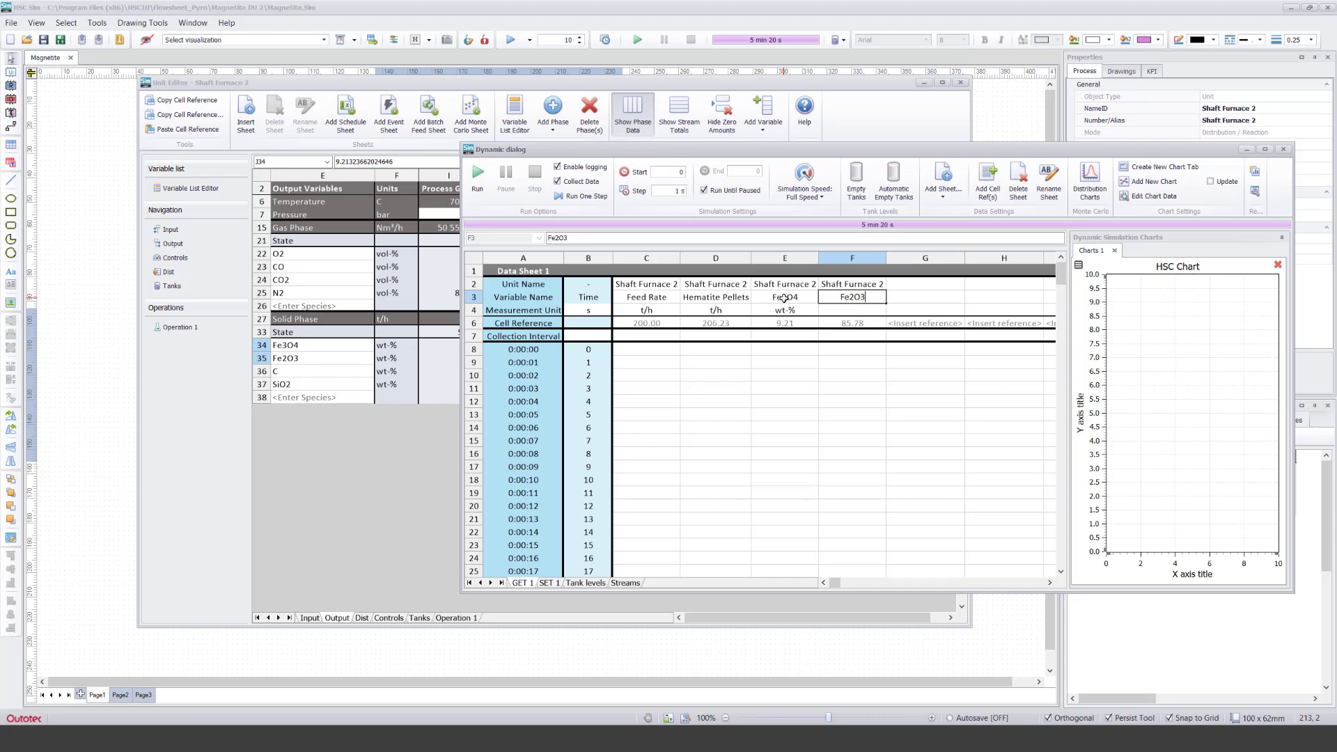
{"action": "key", "text": "Return"}
{"action": "type", "text": "wt-%"}
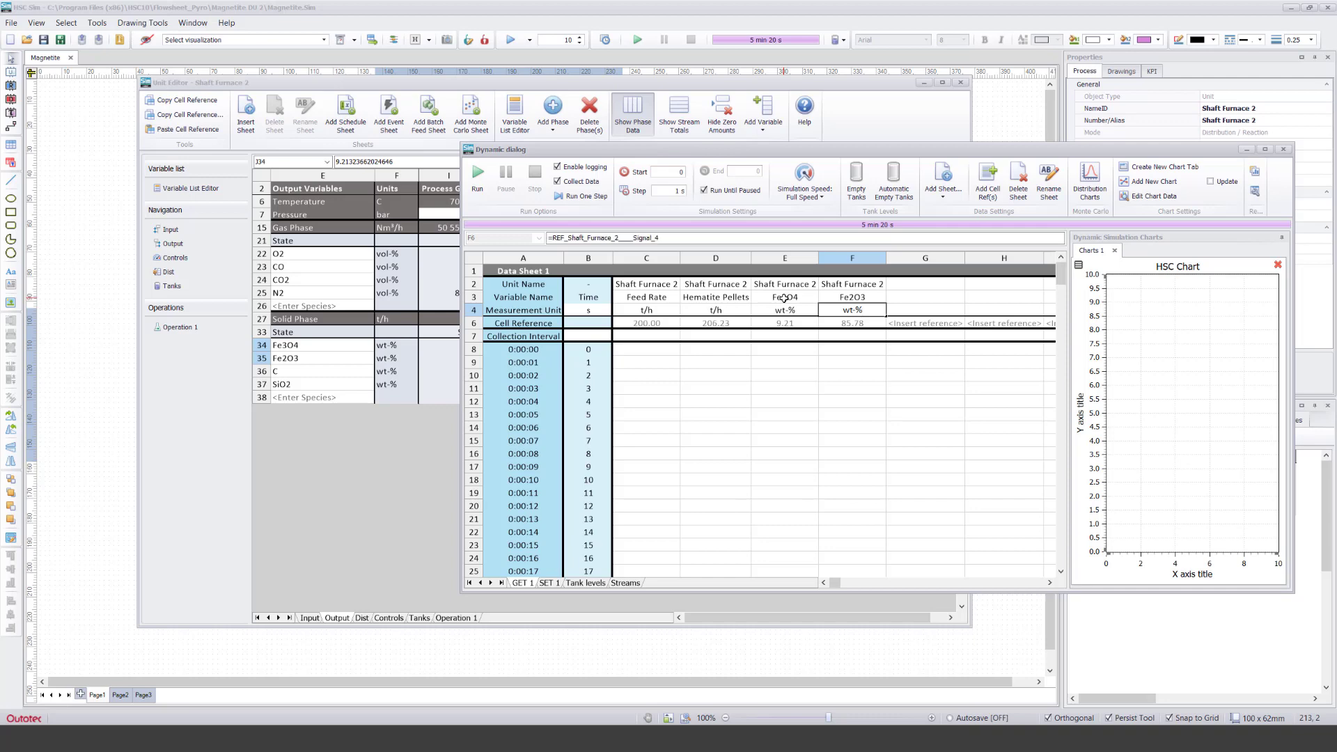
{"action": "key", "text": "Return"}
Step: Run the dynamic simulation to collect data for the four referenced variables, and stop it after several simulated minutes
{"action": "left_click", "coordinate": [635, 363]}
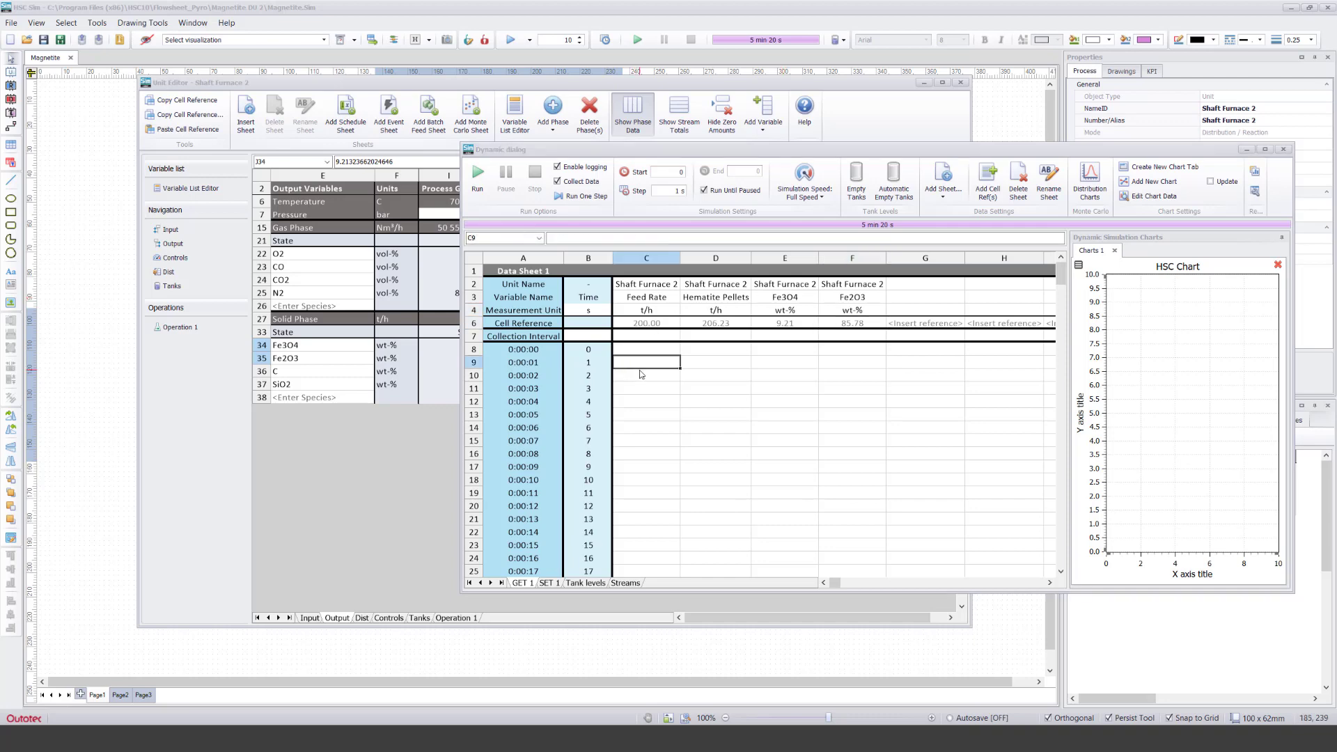
{"action": "left_click", "coordinate": [476, 181]}
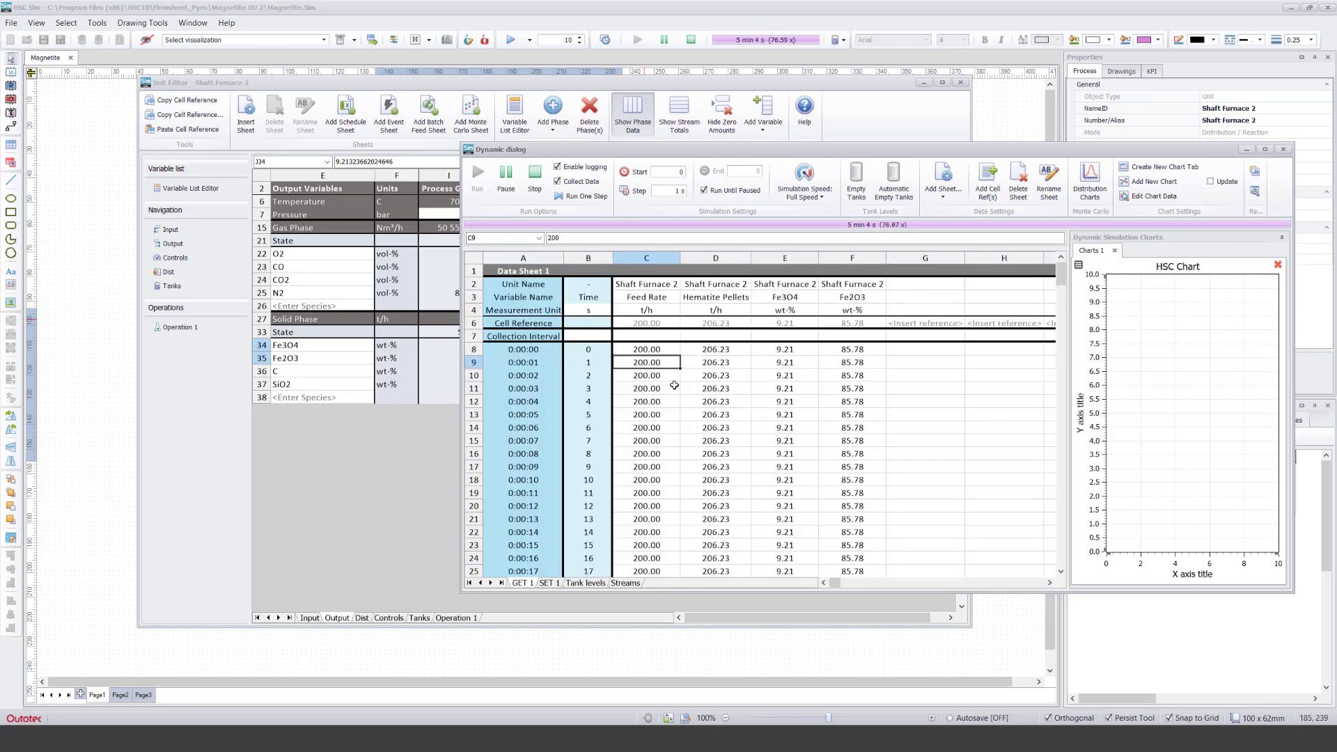
{"action": "left_click", "coordinate": [534, 179]}
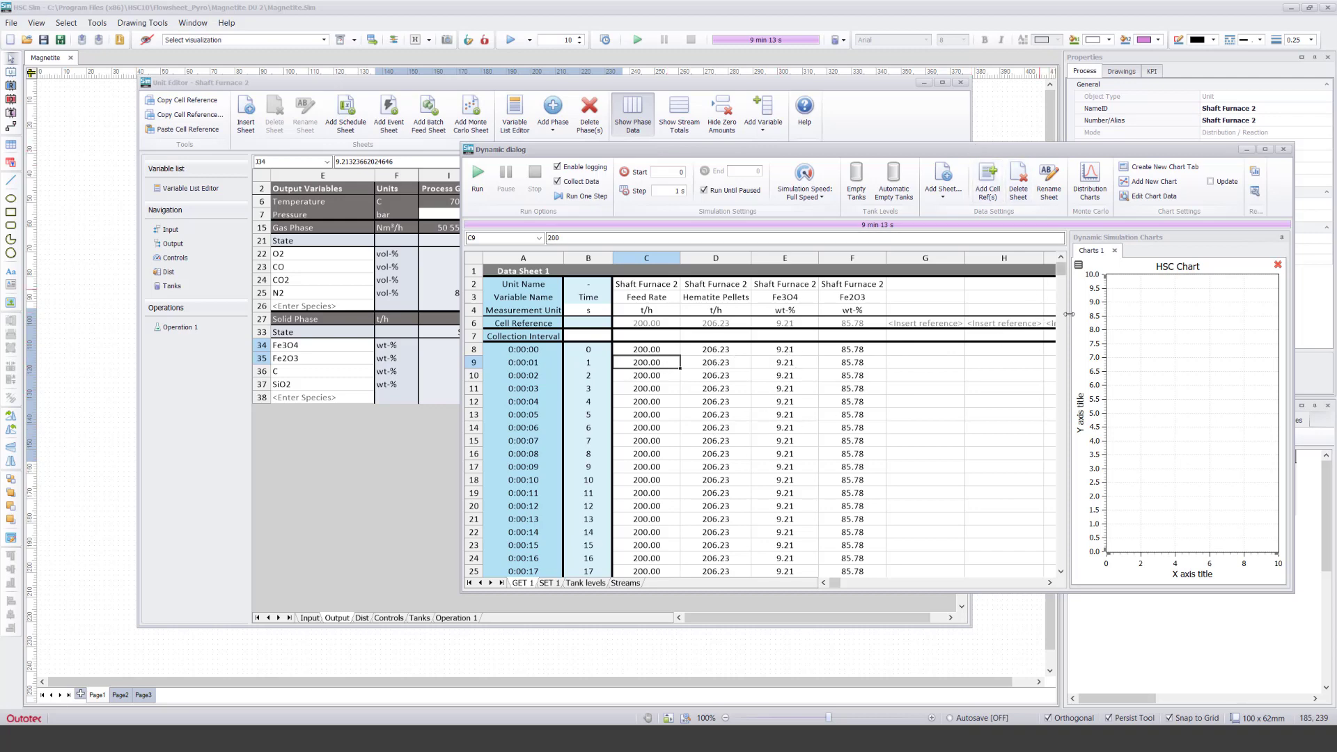
Step: Add a second chart in a widened chart area, and assign Feed Rate and Hematite Pellets from GET 1 to Chart 1's Y axis
{"action": "left_click_drag", "start_coordinate": [1067, 315], "coordinate": [920, 324]}
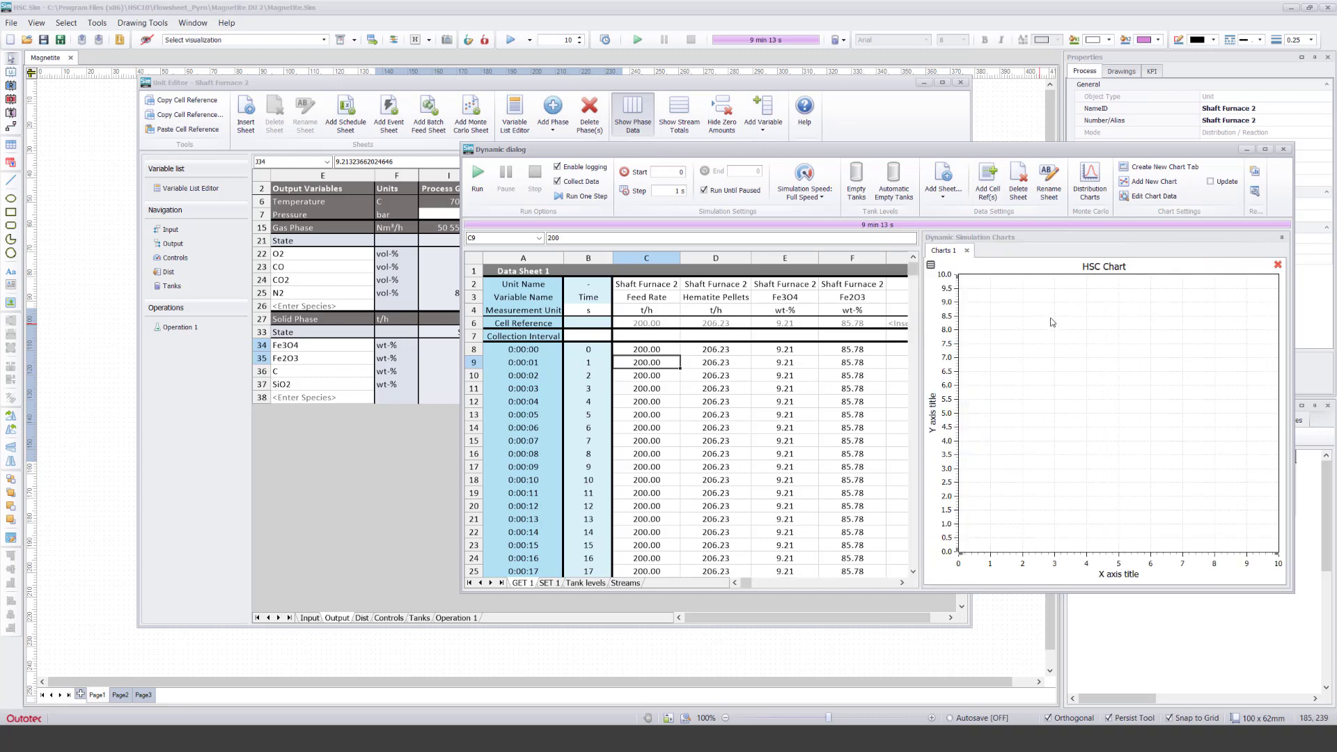
{"action": "left_click", "coordinate": [1142, 182]}
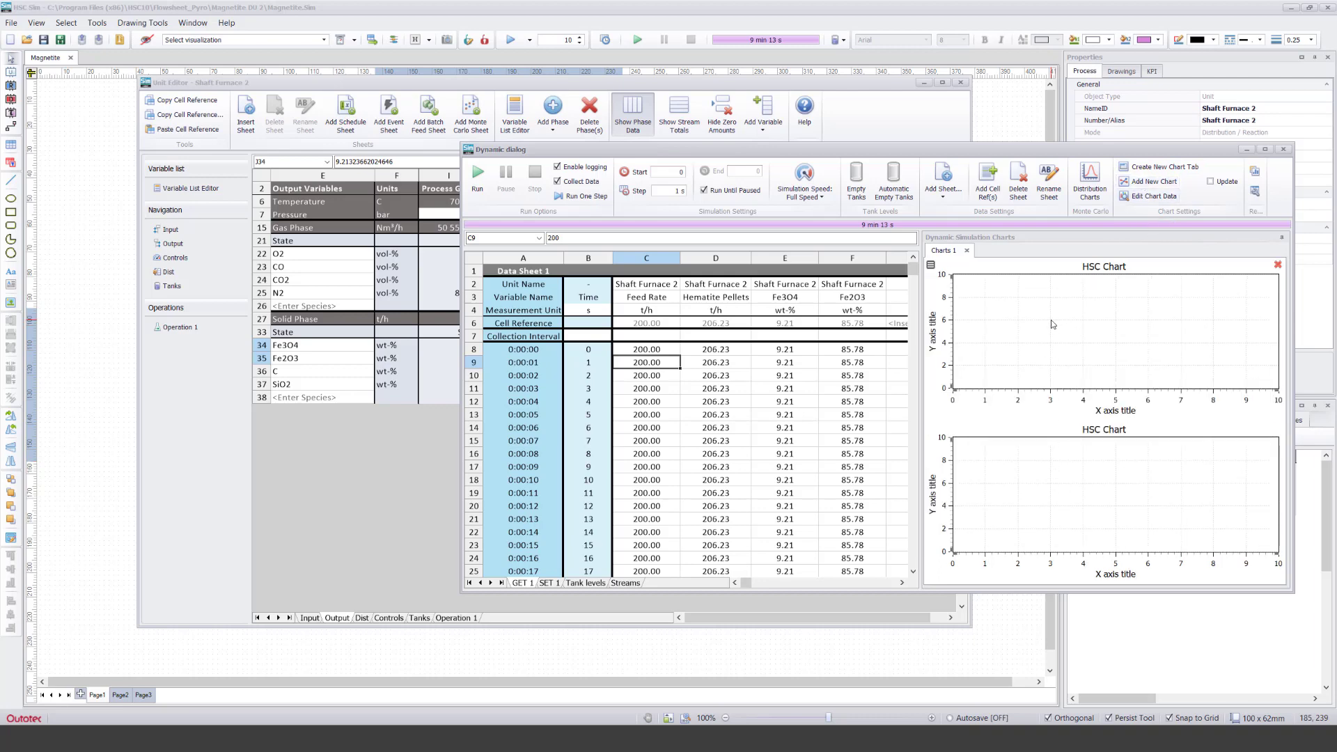
{"action": "left_click", "coordinate": [1149, 197]}
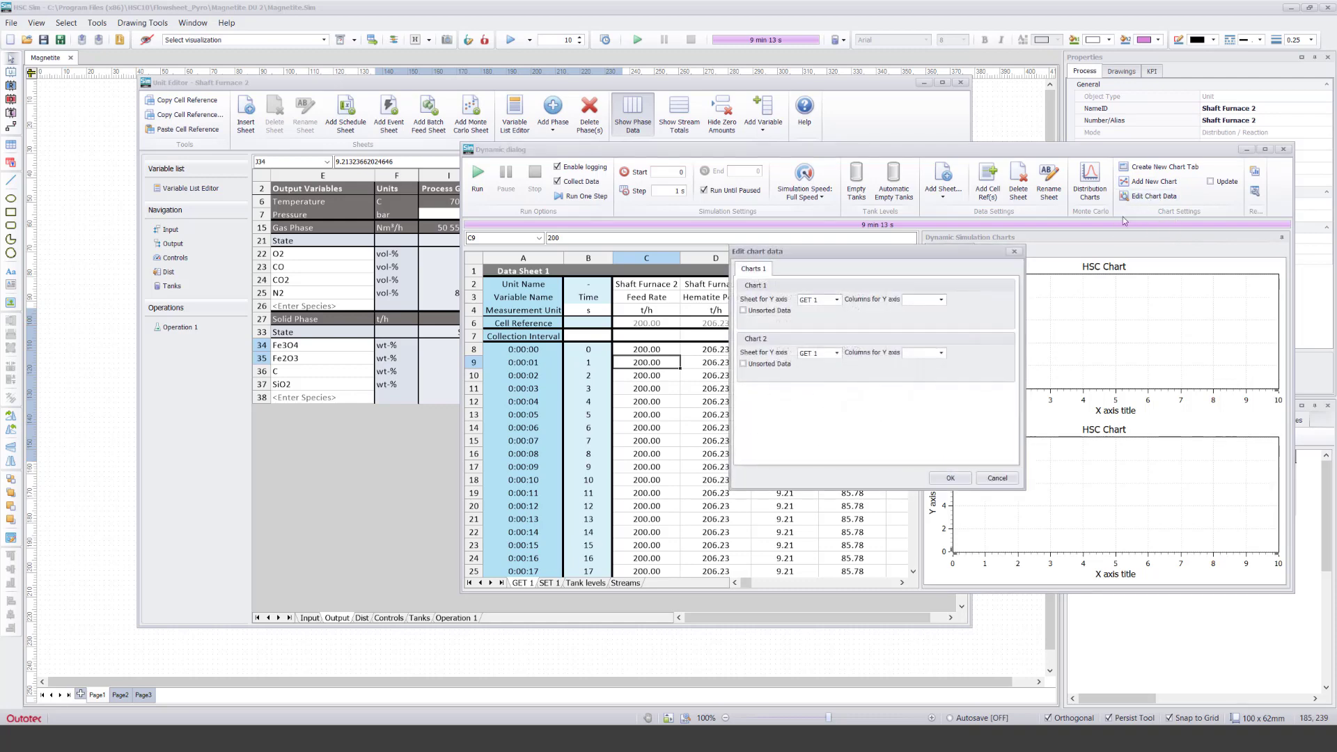
{"action": "left_click", "coordinate": [928, 302]}
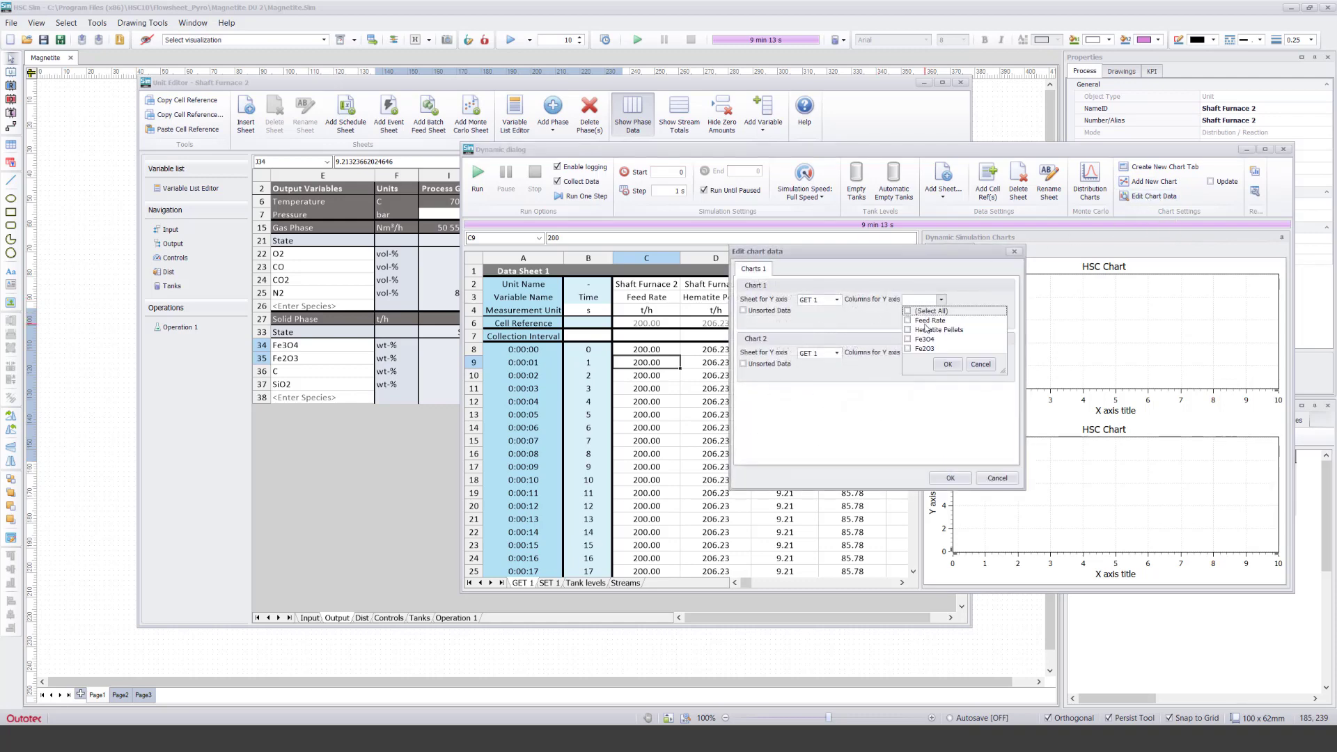
{"action": "left_click", "coordinate": [925, 321]}
{"action": "left_click", "coordinate": [924, 330]}
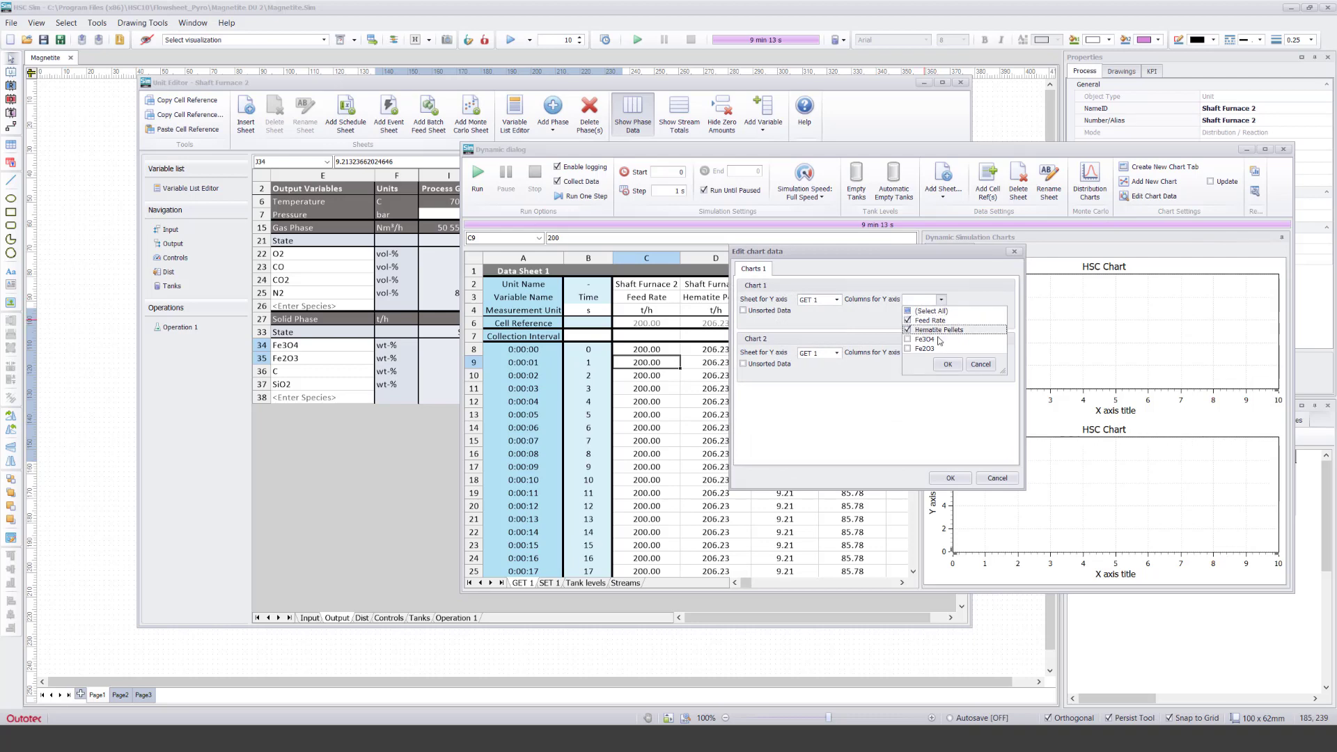
{"action": "left_click", "coordinate": [948, 364]}
Step: Assign Fe3O4 and Fe2O3 from GET 1 to Chart 2's Y axis and apply the chart data settings
{"action": "left_click", "coordinate": [940, 353]}
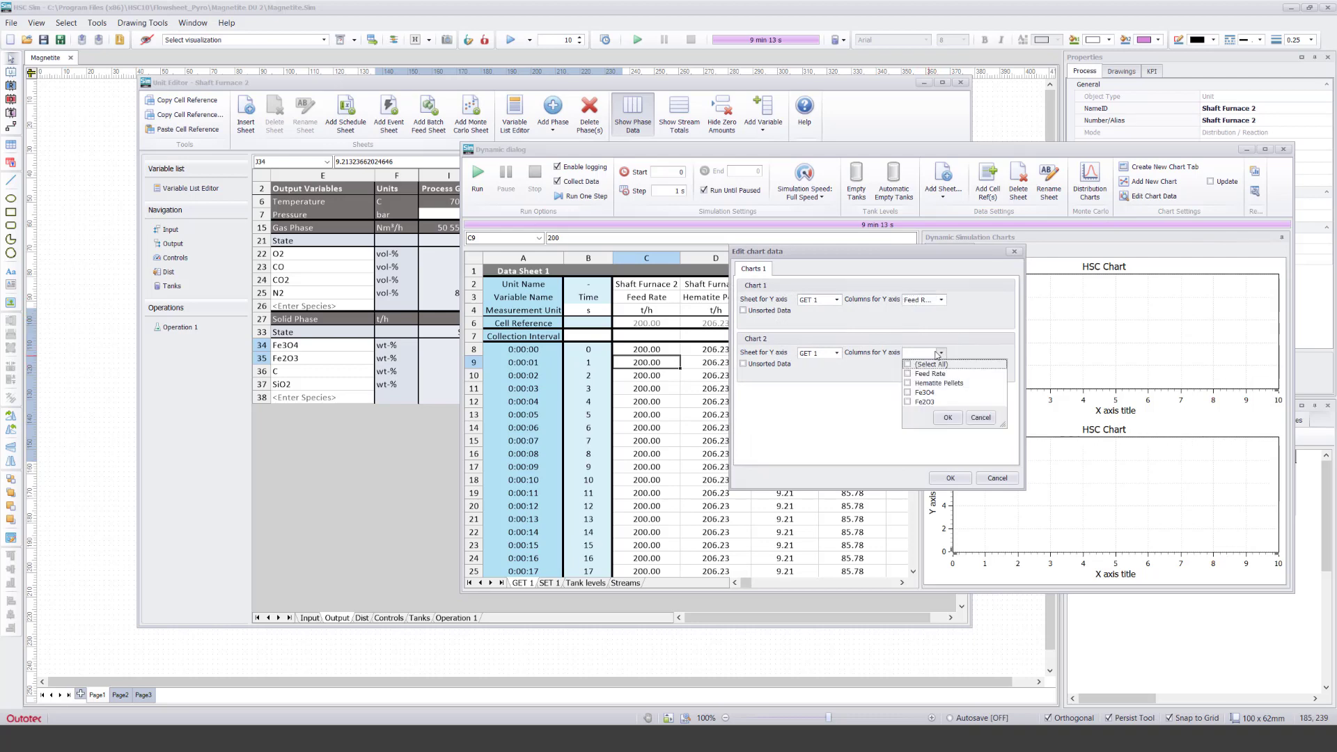
{"action": "left_click", "coordinate": [926, 393]}
{"action": "left_click", "coordinate": [927, 401]}
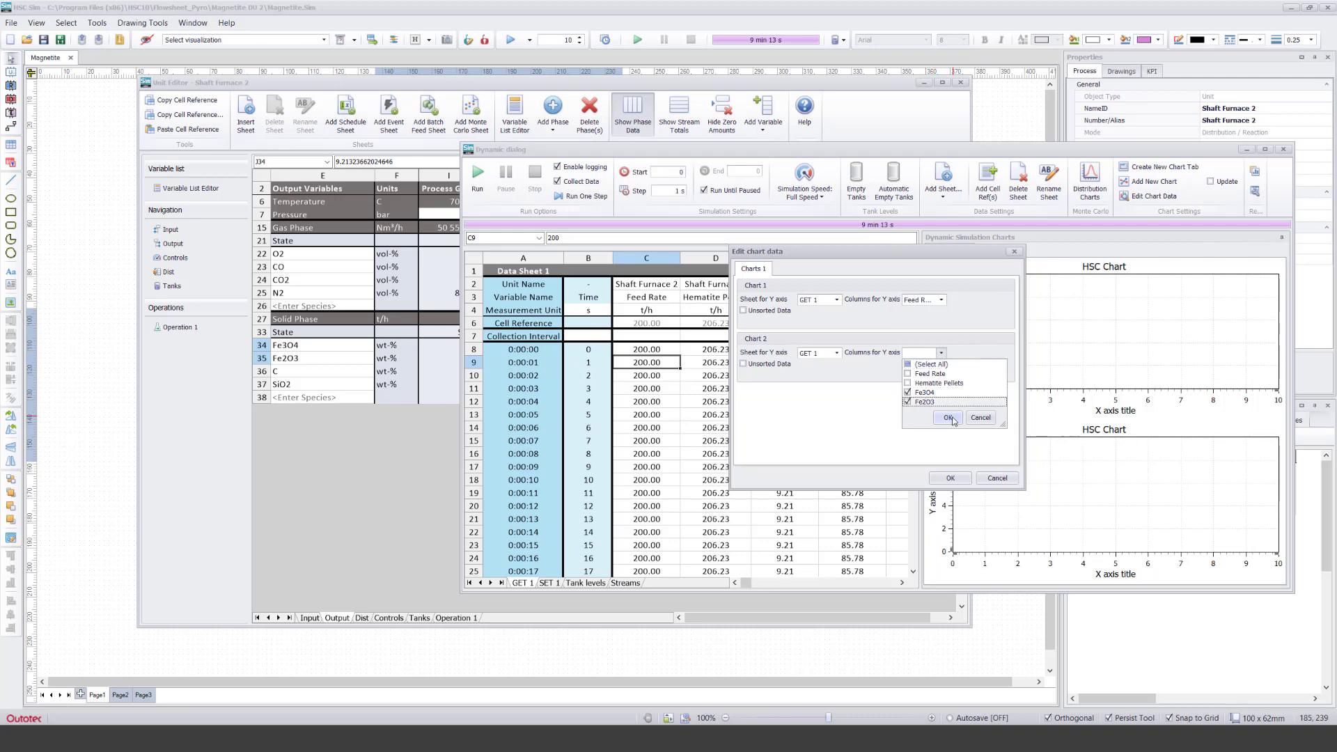
{"action": "left_click", "coordinate": [949, 418]}
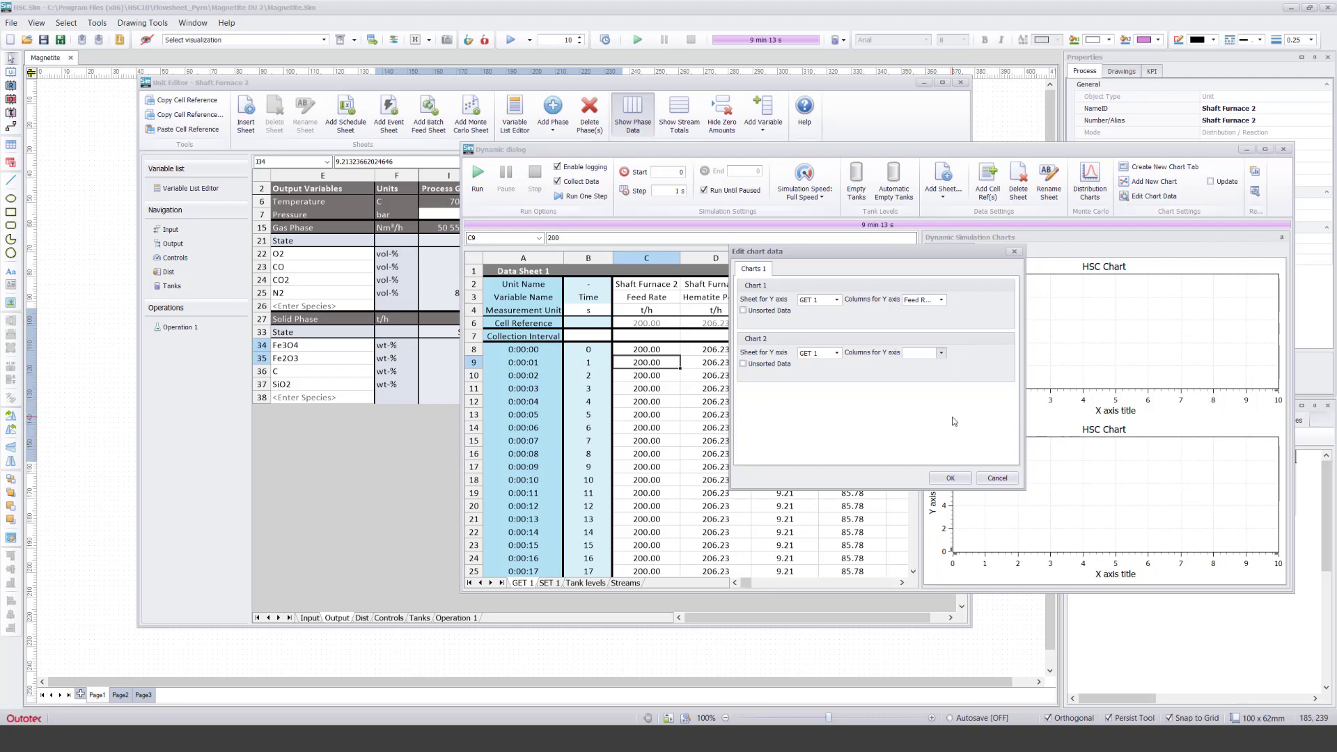
{"action": "left_click", "coordinate": [951, 478]}
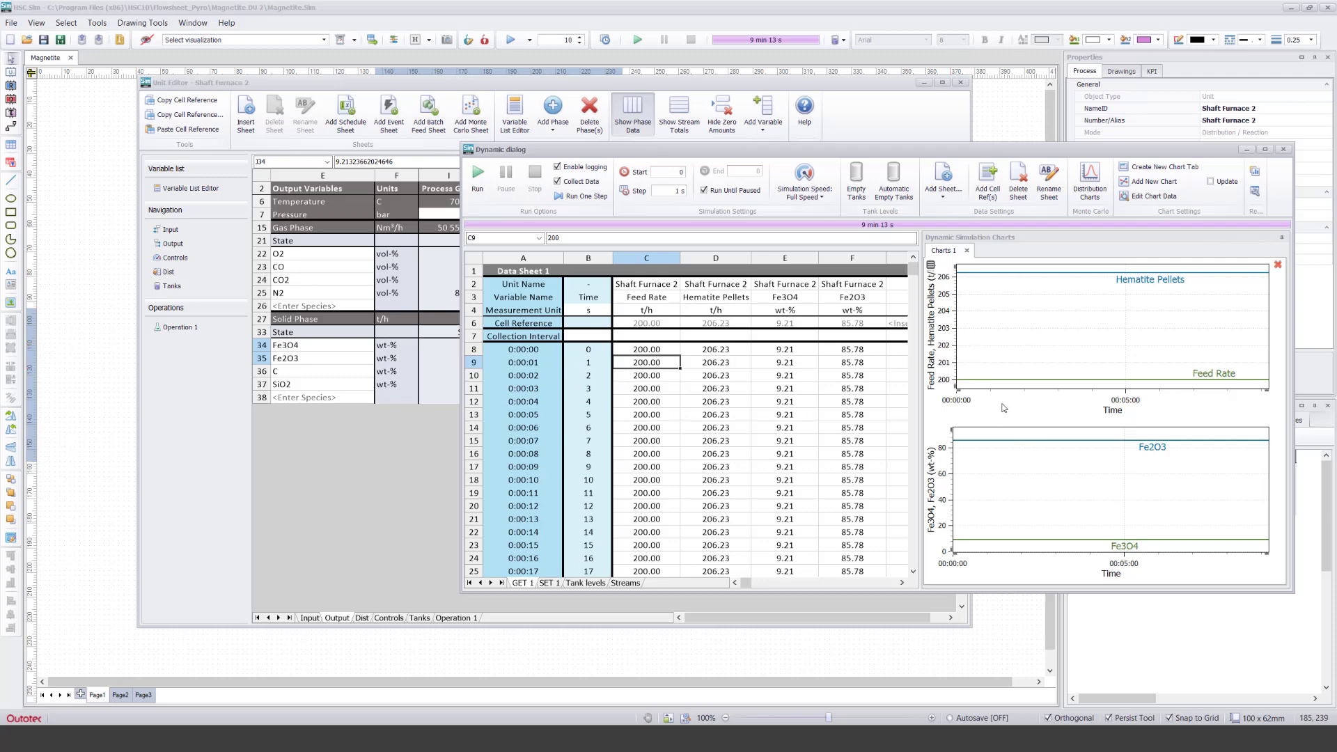
Step: Run the dynamic simulation again to redraw both charts with fresh data, and stop it
{"action": "left_click", "coordinate": [477, 178]}
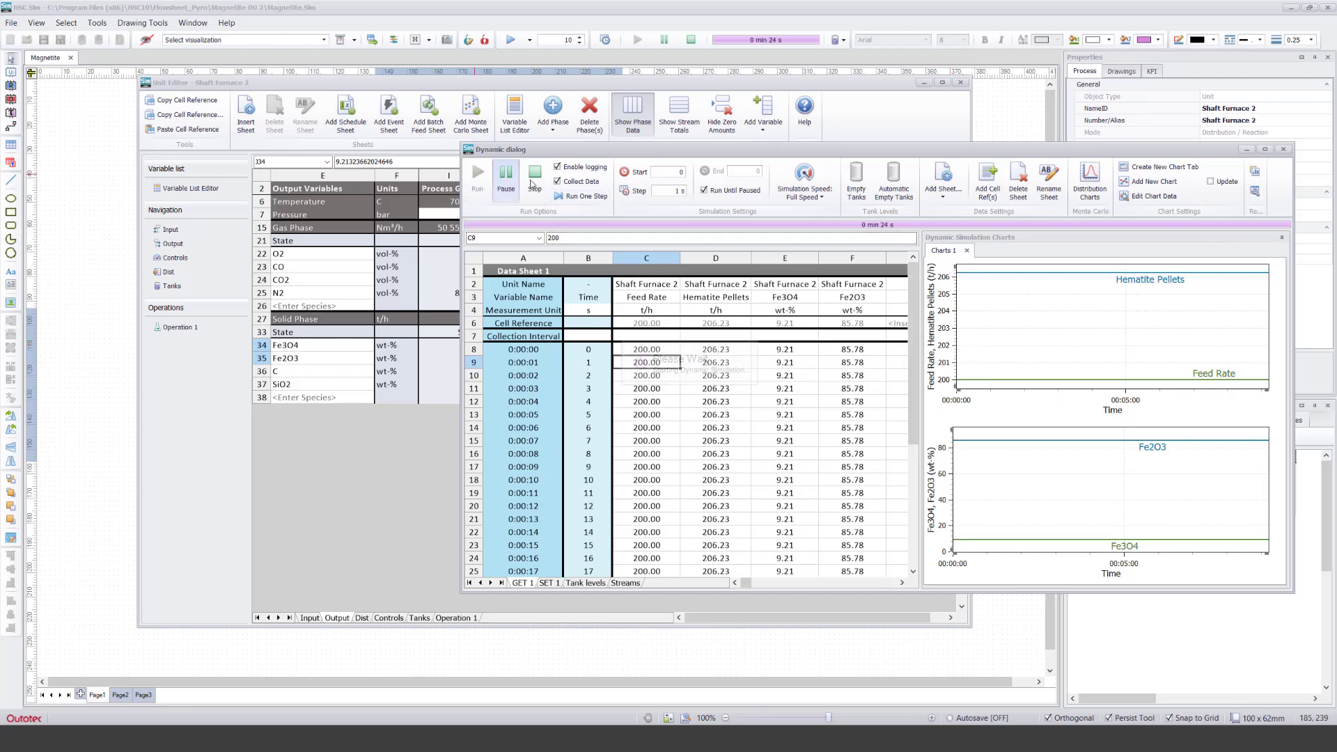
{"action": "left_click", "coordinate": [533, 180]}
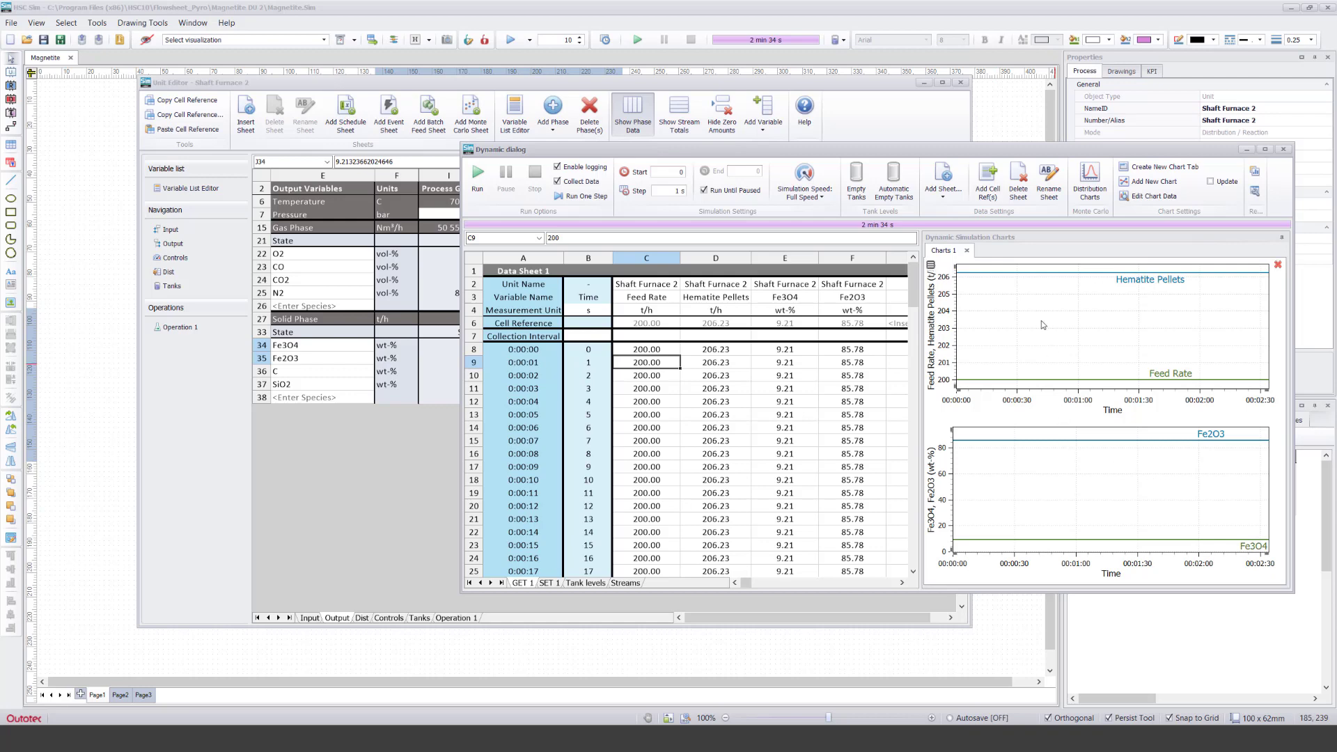
{"action": "left_click", "coordinate": [708, 390]}
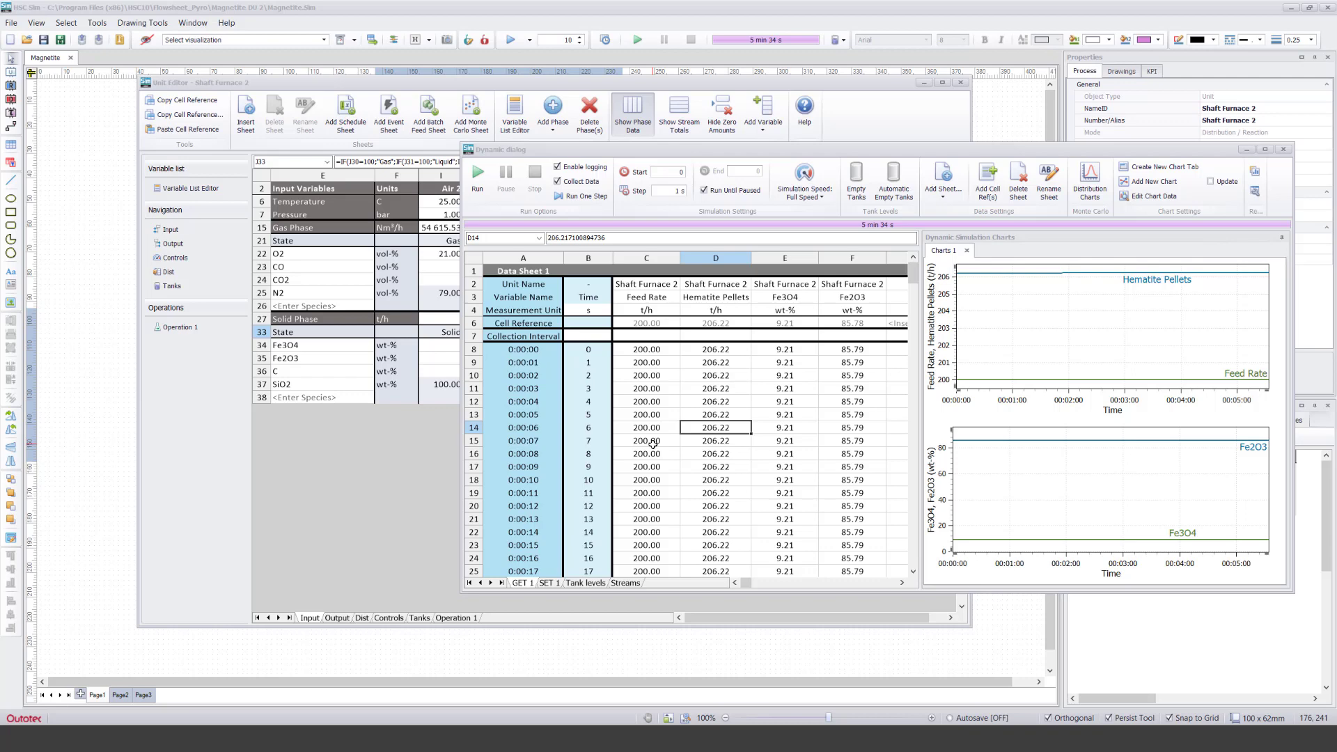
Step: Show the SET 1 schedule sheet, and copy the cell reference of Magnetite Ore 2's Solid Phase flow from the unit's Input sheet
{"action": "left_click", "coordinate": [549, 584]}
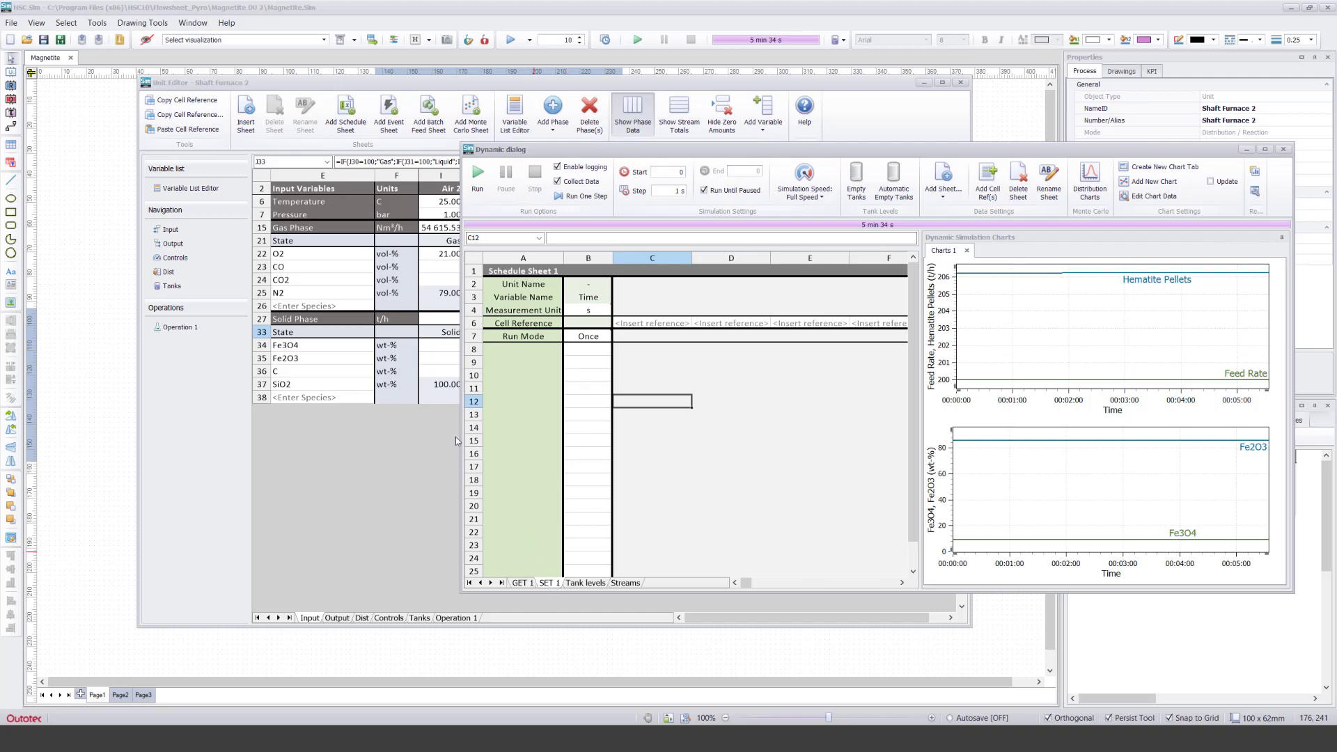
{"action": "left_click", "coordinate": [651, 359]}
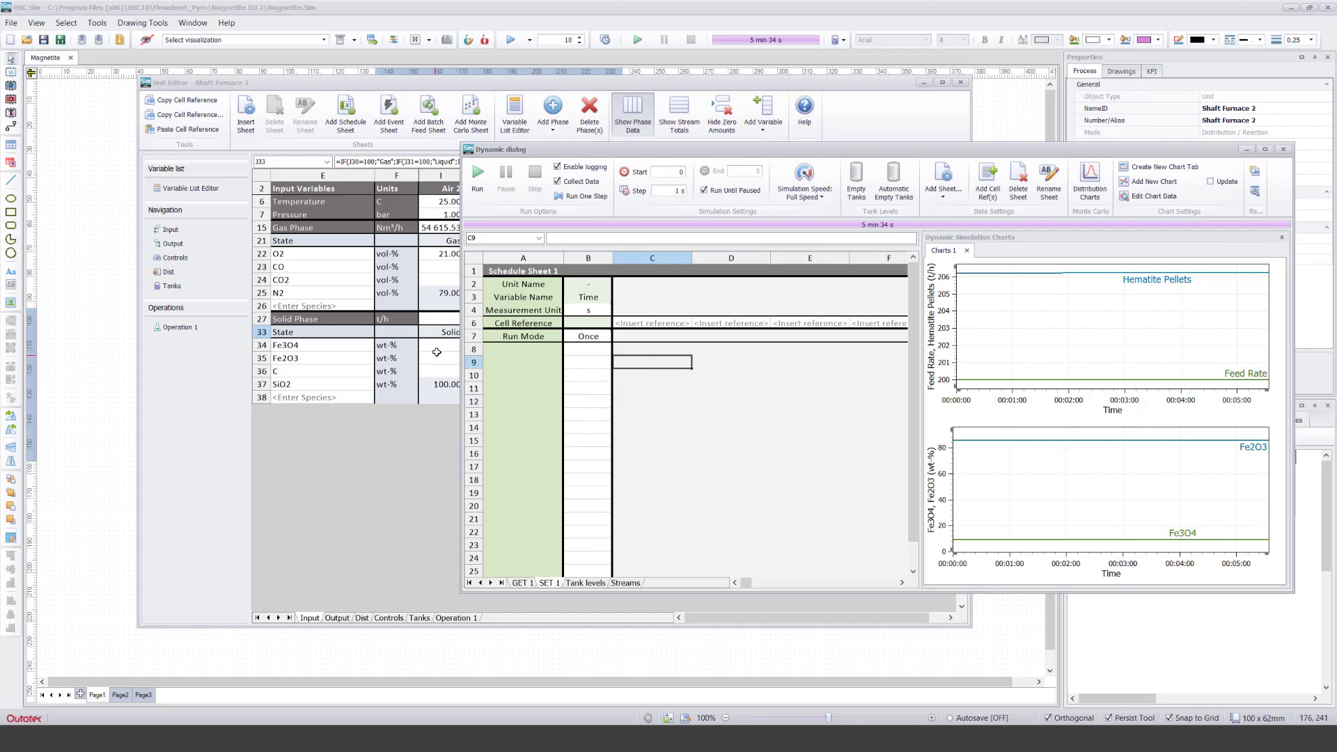
{"action": "left_click", "coordinate": [437, 352]}
{"action": "left_click", "coordinate": [510, 318]}
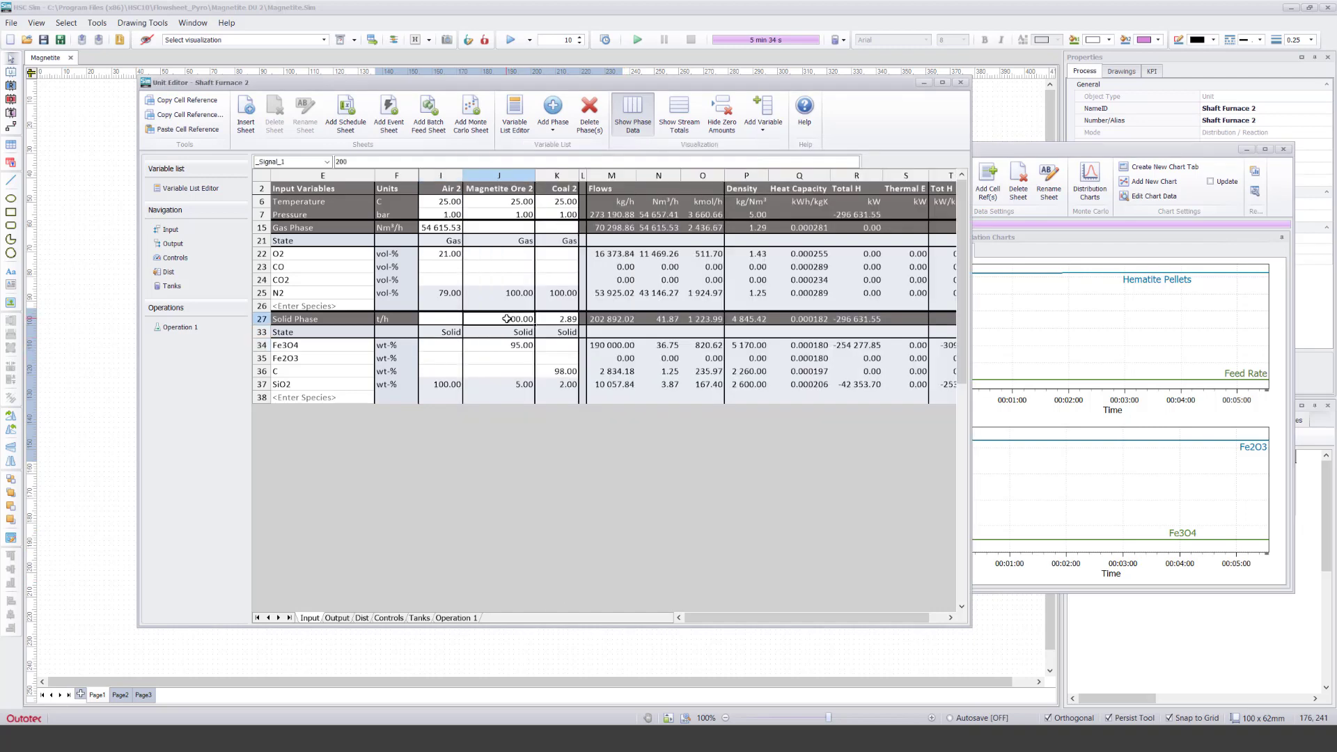
{"action": "right_click", "coordinate": [506, 318]}
{"action": "left_click", "coordinate": [554, 392]}
Step: Paste the Magnetite Ore 2 flow reference into cell C6 of Schedule Sheet 1 and select the column's variable name cell
{"action": "left_click", "coordinate": [1017, 157]}
{"action": "left_click", "coordinate": [654, 323]}
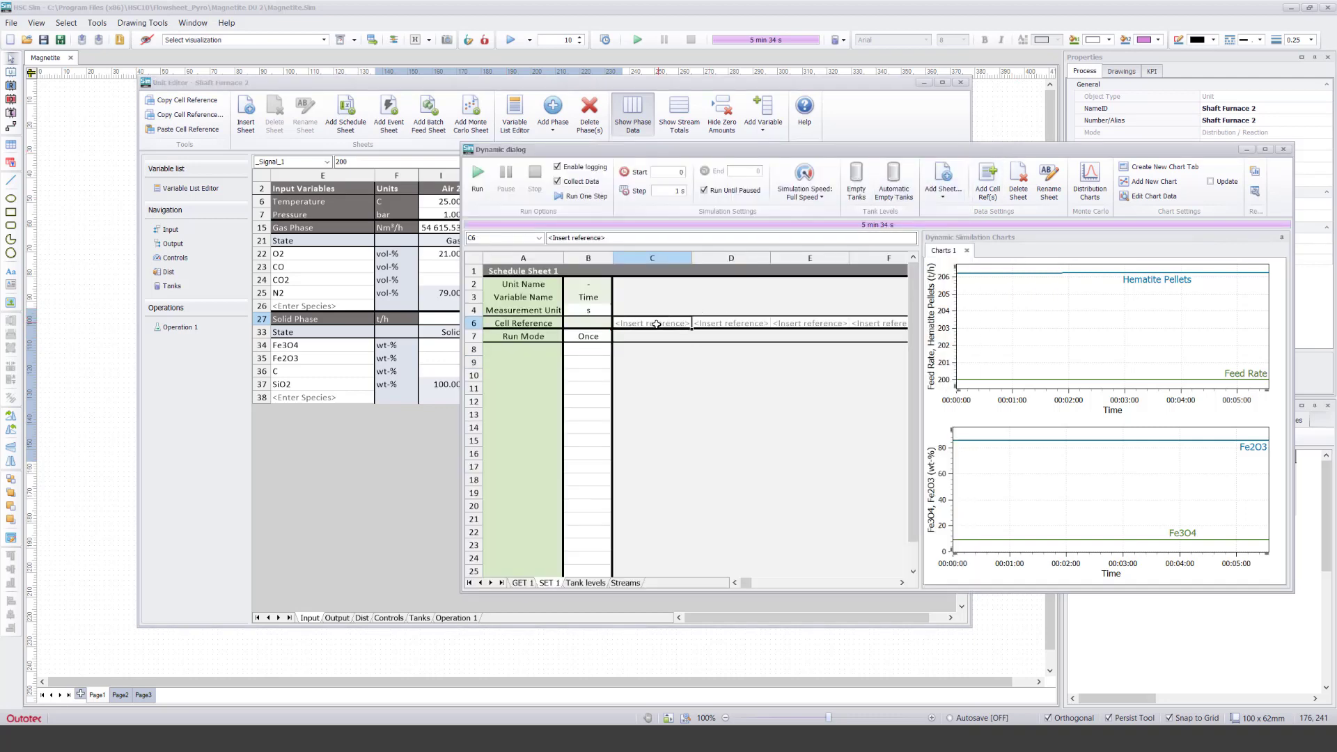
{"action": "right_click", "coordinate": [658, 324]}
{"action": "left_click", "coordinate": [705, 413]}
{"action": "left_click", "coordinate": [644, 298]}
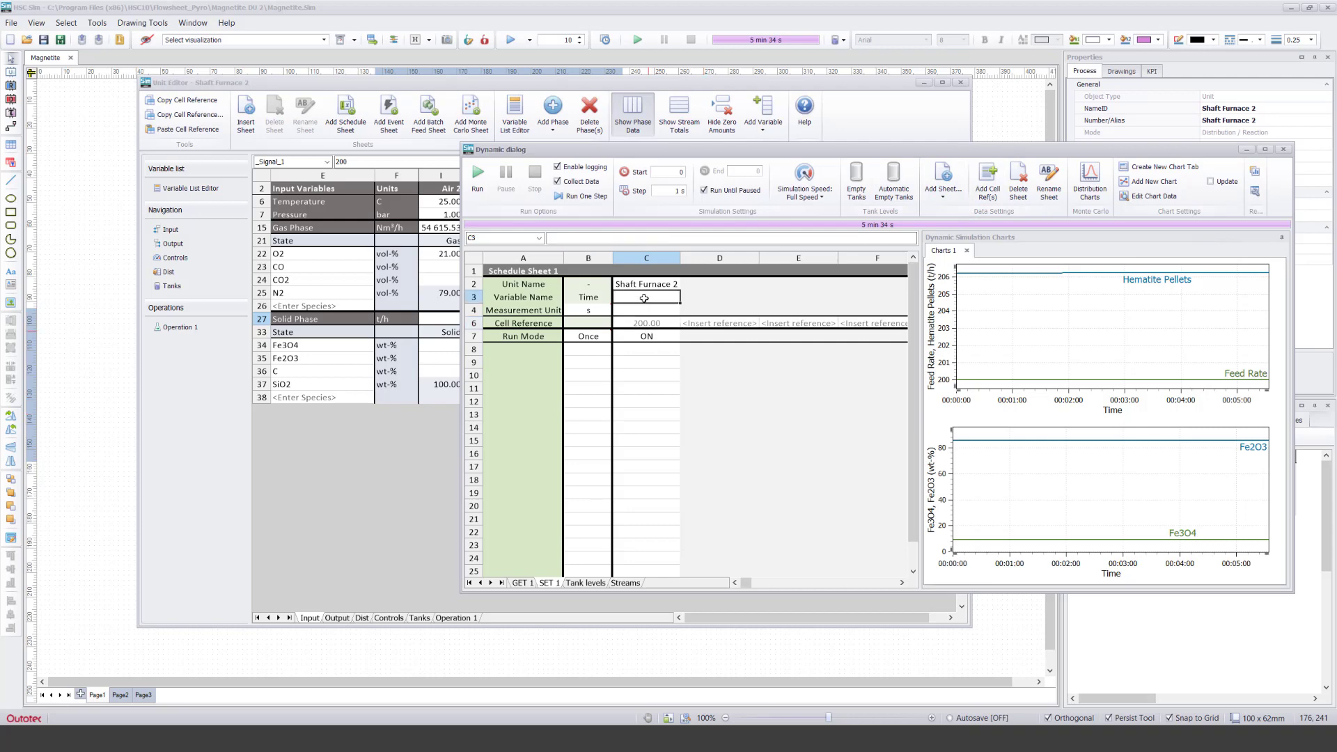
Step: Name the scheduled variable in column C Feed Rate and set its measurement unit to t/h
{"action": "type", "text": "Feed Rate"}
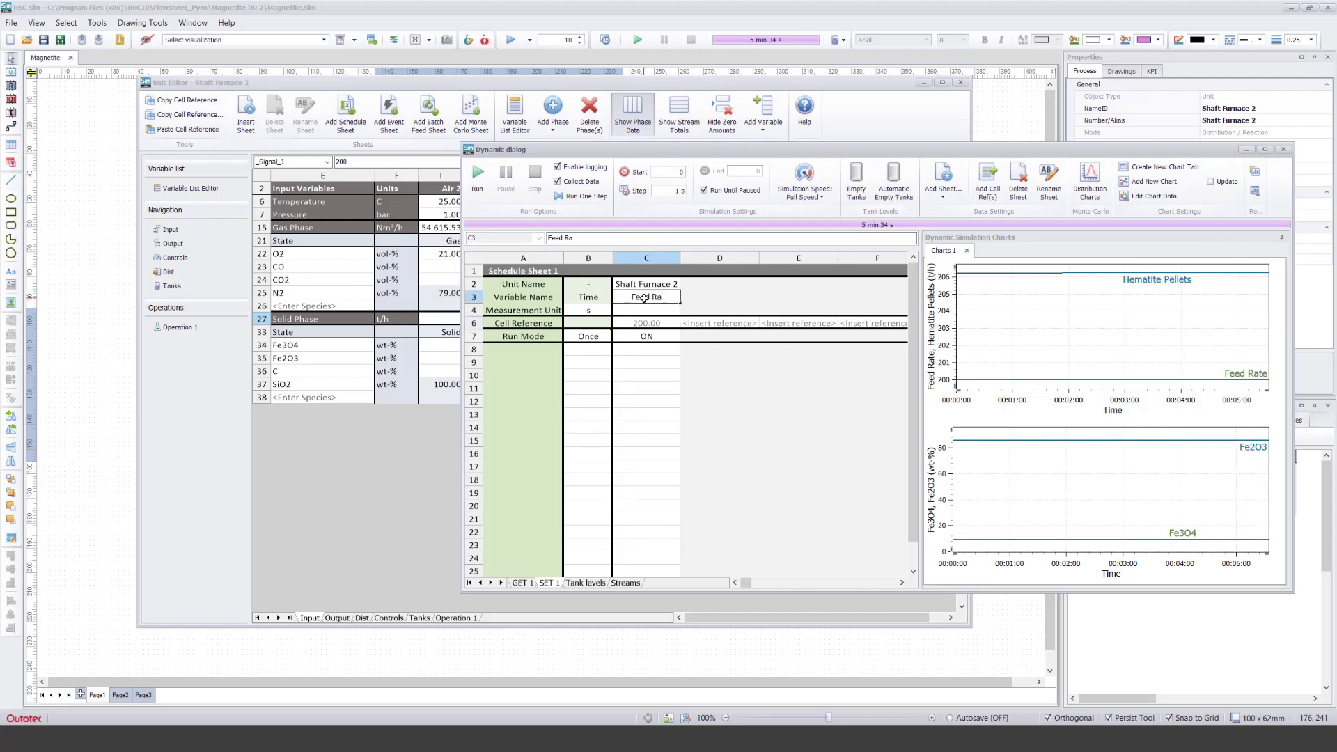
{"action": "key", "text": "Return"}
{"action": "type", "text": "t/h"}
{"action": "key", "text": "Return"}
{"action": "key", "text": "Return"}
{"action": "key", "text": "Return"}
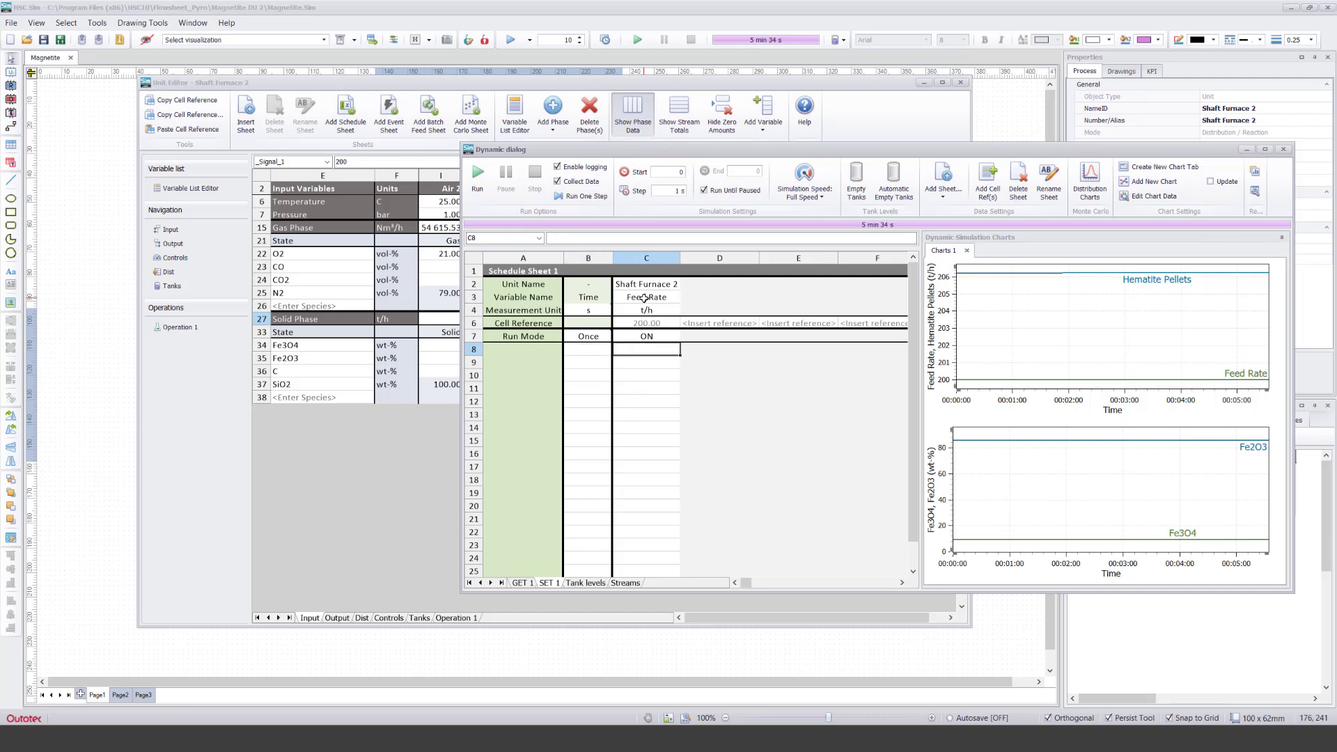
Step: Enter the scheduled feed rates 200, 150 and 250 in cells C8 to C10
{"action": "type", "text": "200"}
{"action": "key", "text": "Return"}
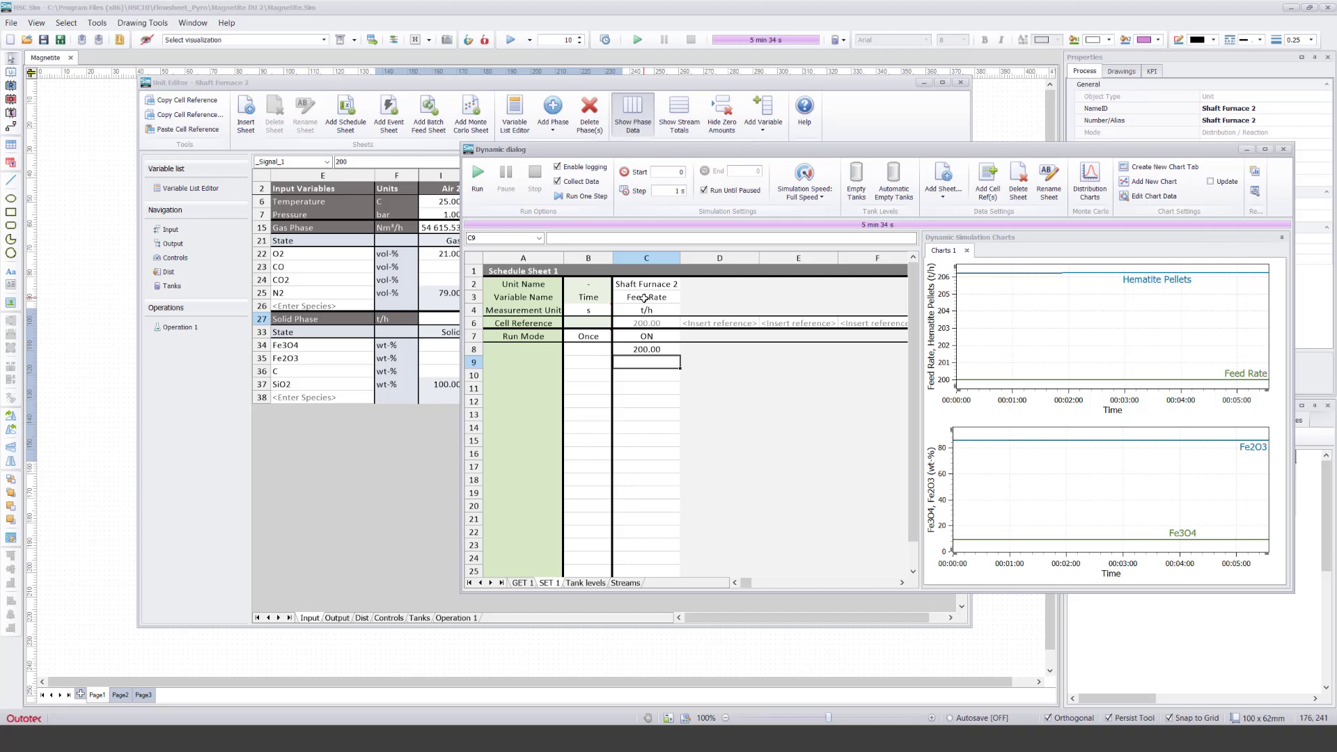
{"action": "type", "text": "150"}
{"action": "key", "text": "Return"}
{"action": "type", "text": "250"}
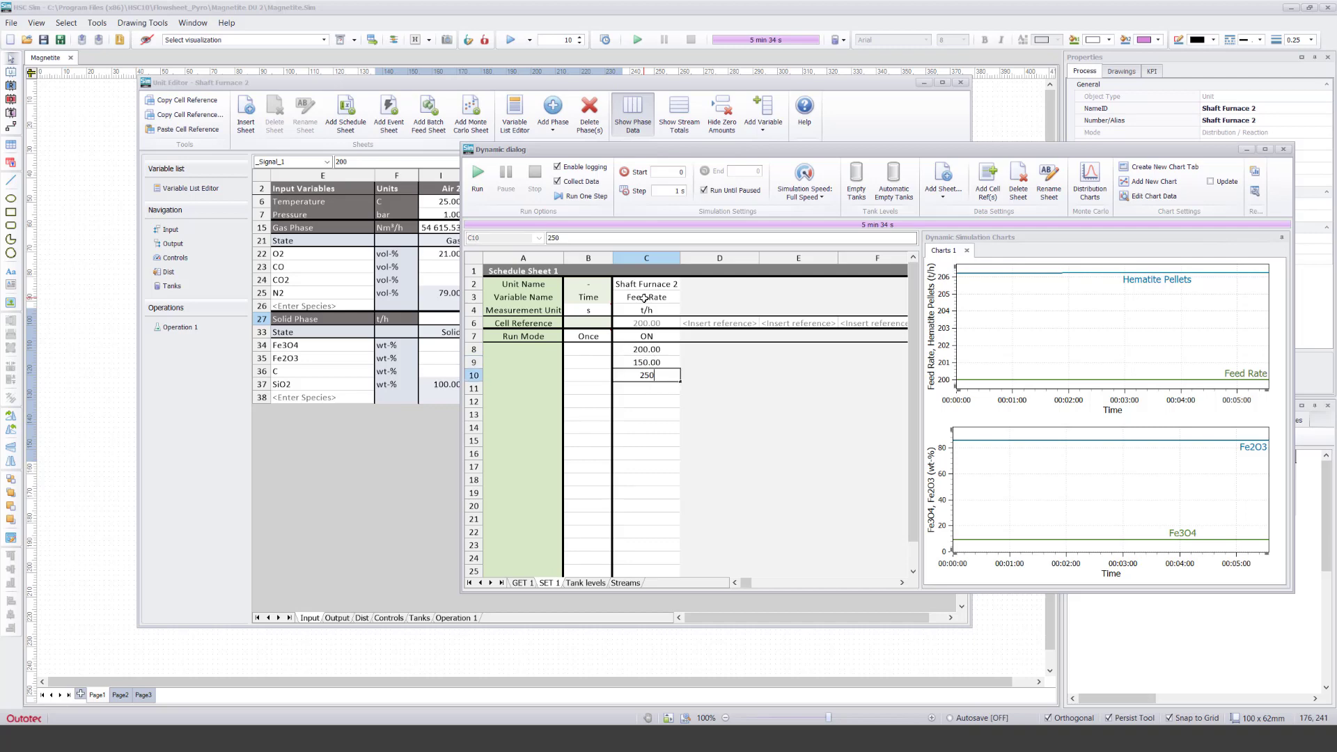
{"action": "key", "text": "Return"}
Step: Set the schedule's Time measurement unit to min
{"action": "key", "text": "Up"}
{"action": "key", "text": "Left"}
{"action": "key", "text": "Up"}
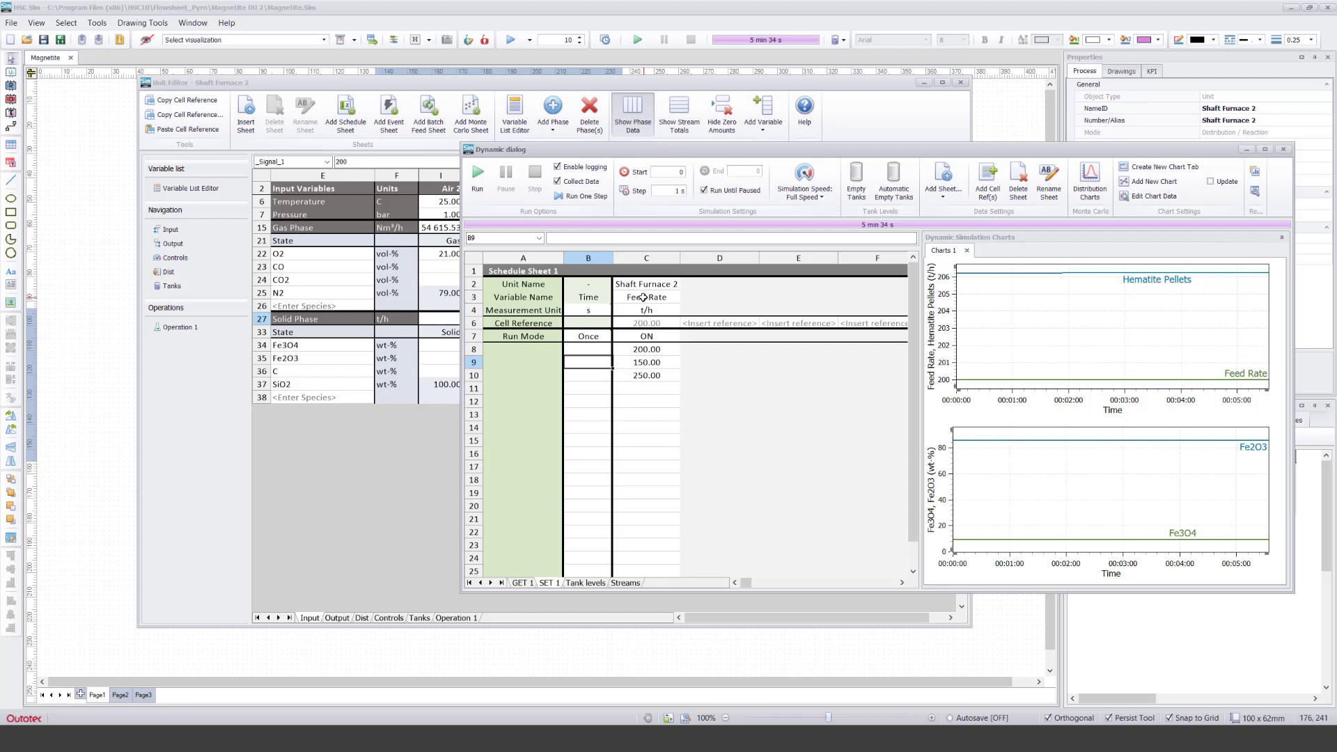
{"action": "left_click", "coordinate": [592, 310]}
{"action": "left_click", "coordinate": [618, 310]}
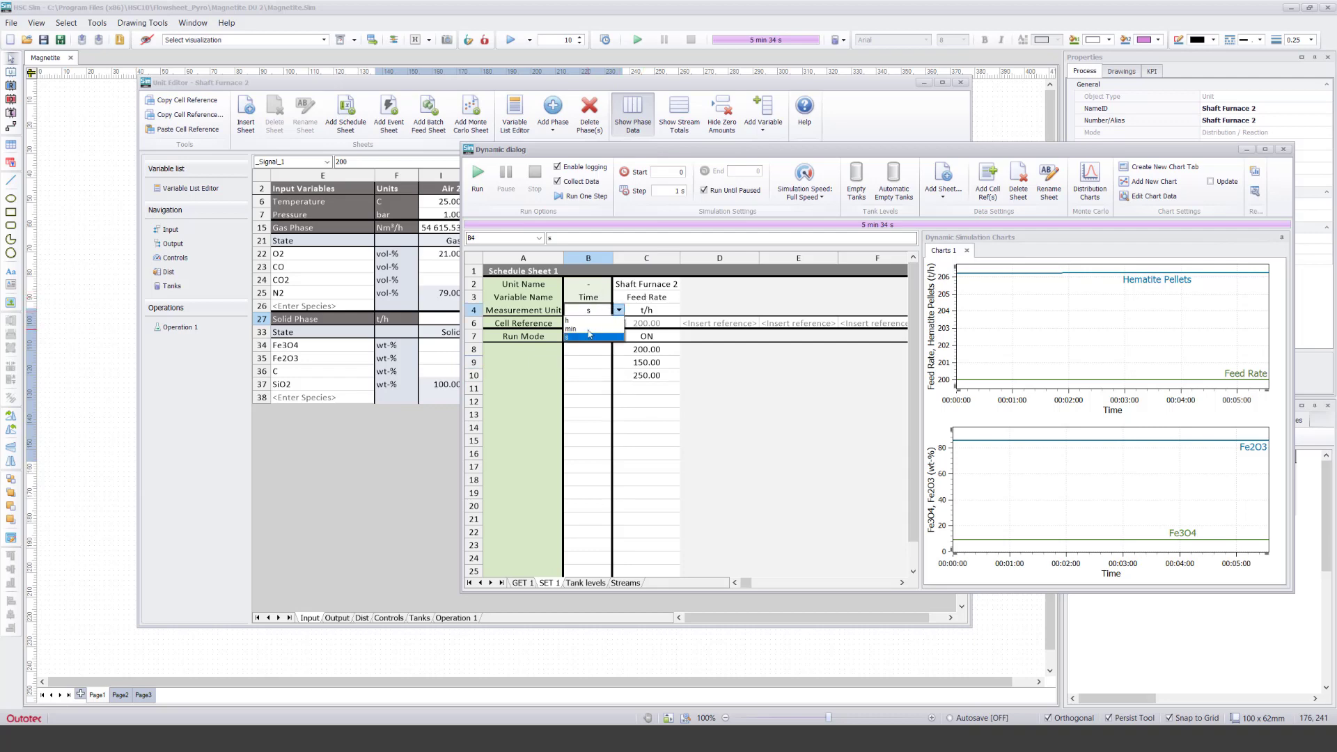
{"action": "left_click", "coordinate": [588, 328]}
Step: Enter the schedule times 0, 3 and 6 in cells B8 to B10 beside the feed rates
{"action": "left_click", "coordinate": [588, 351]}
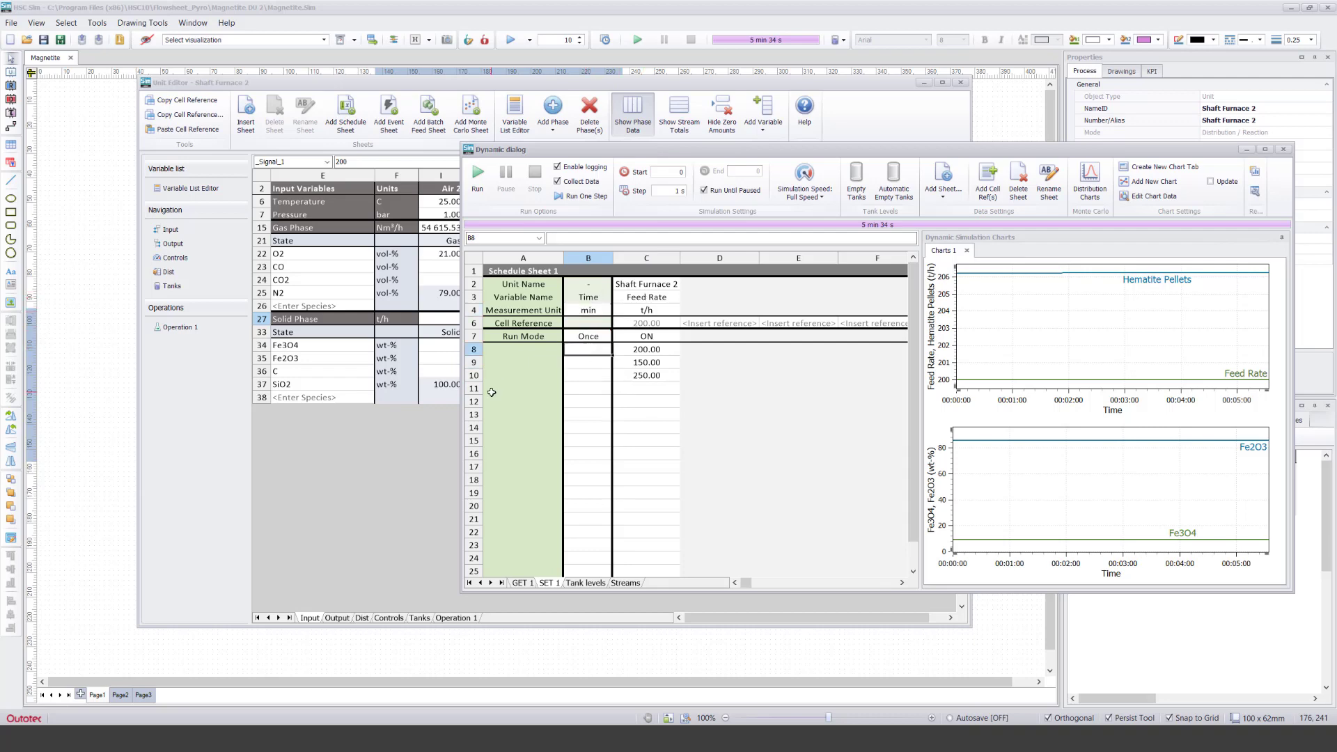
{"action": "type", "text": "0"}
{"action": "key", "text": "Return"}
{"action": "type", "text": "3"}
{"action": "key", "text": "Return"}
{"action": "type", "text": "6"}
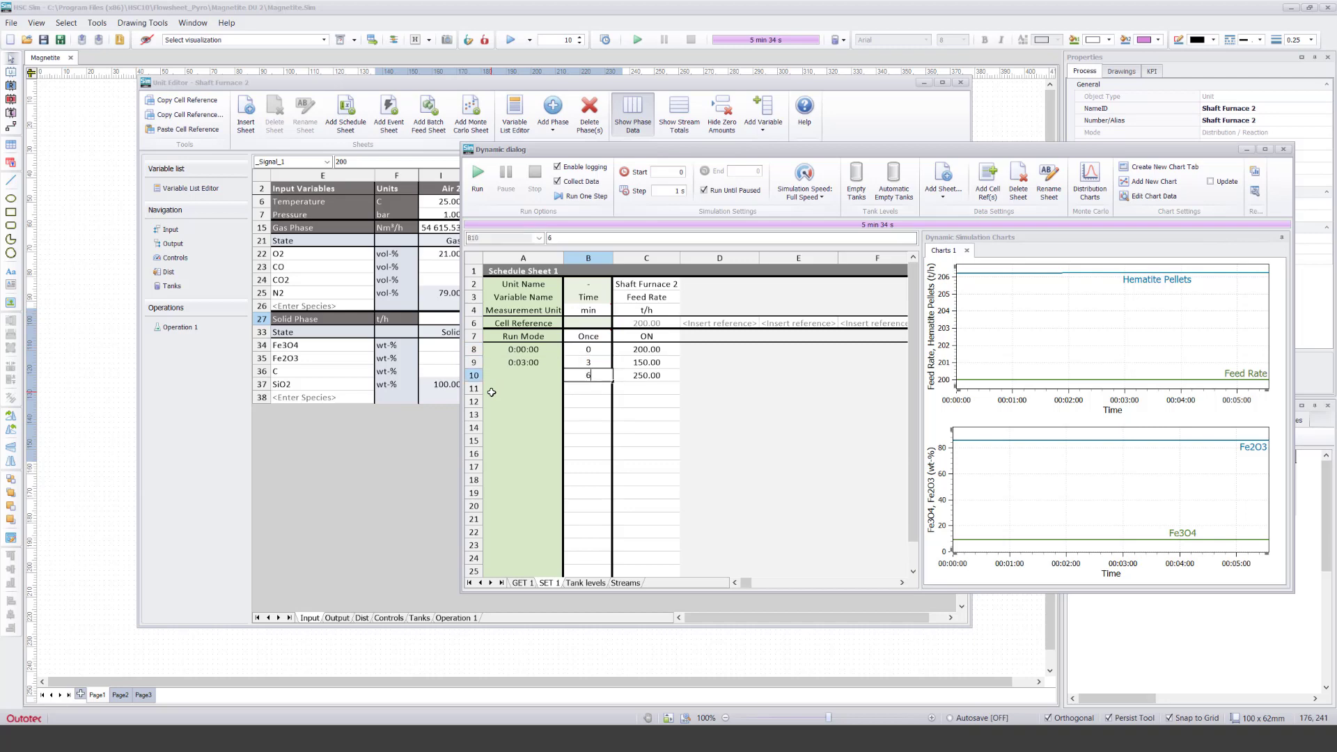
{"action": "key", "text": "Return"}
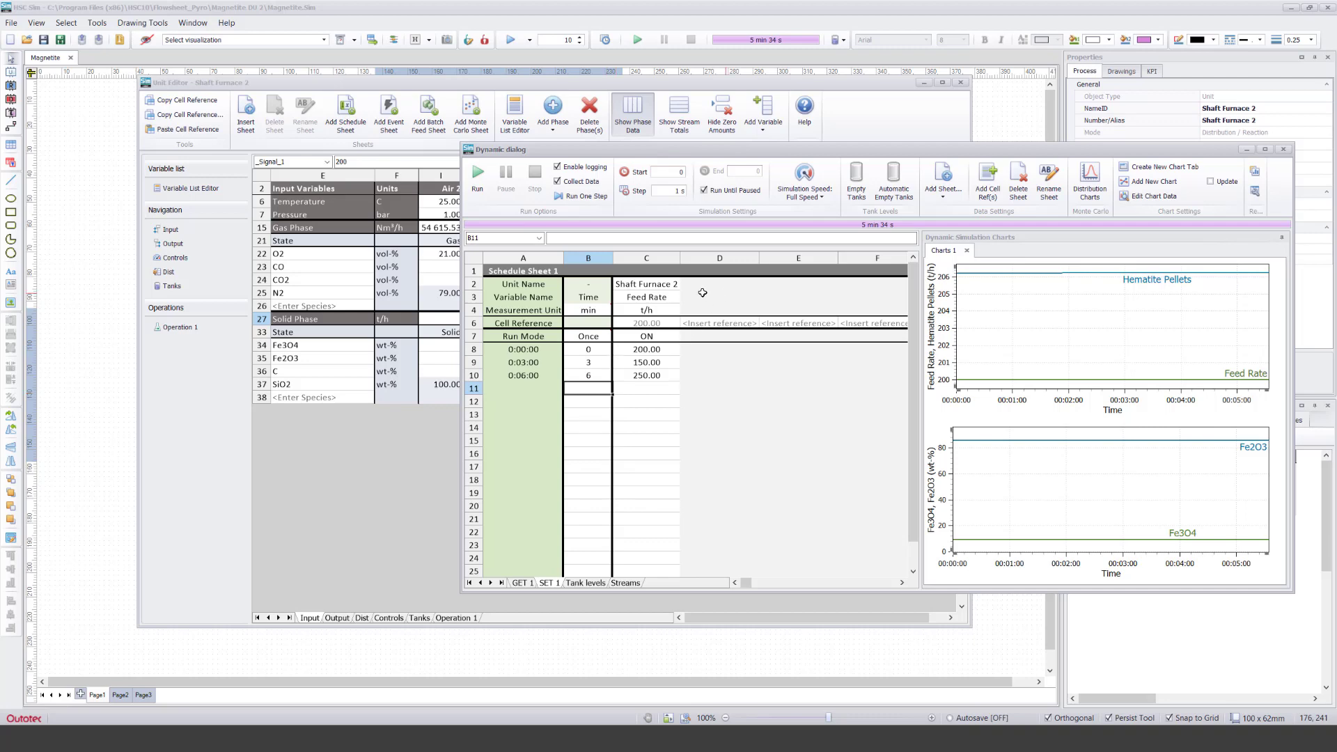
Step: Turn off Run Until Paused, set the simulation end to 8:00, and run the simulation with the GET 1 data sheet shown
{"action": "left_click", "coordinate": [717, 190]}
{"action": "left_click", "coordinate": [754, 172]}
{"action": "left_click", "coordinate": [524, 583]}
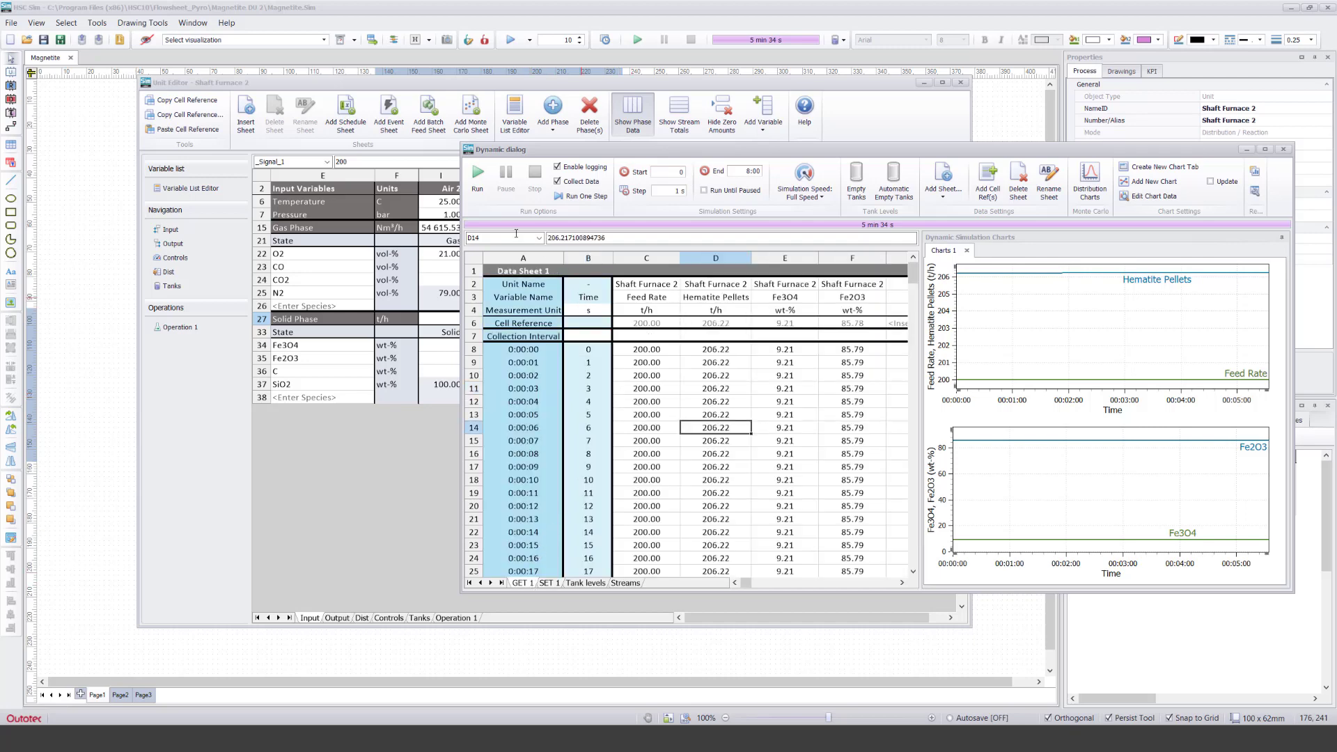
{"action": "left_click", "coordinate": [478, 175]}
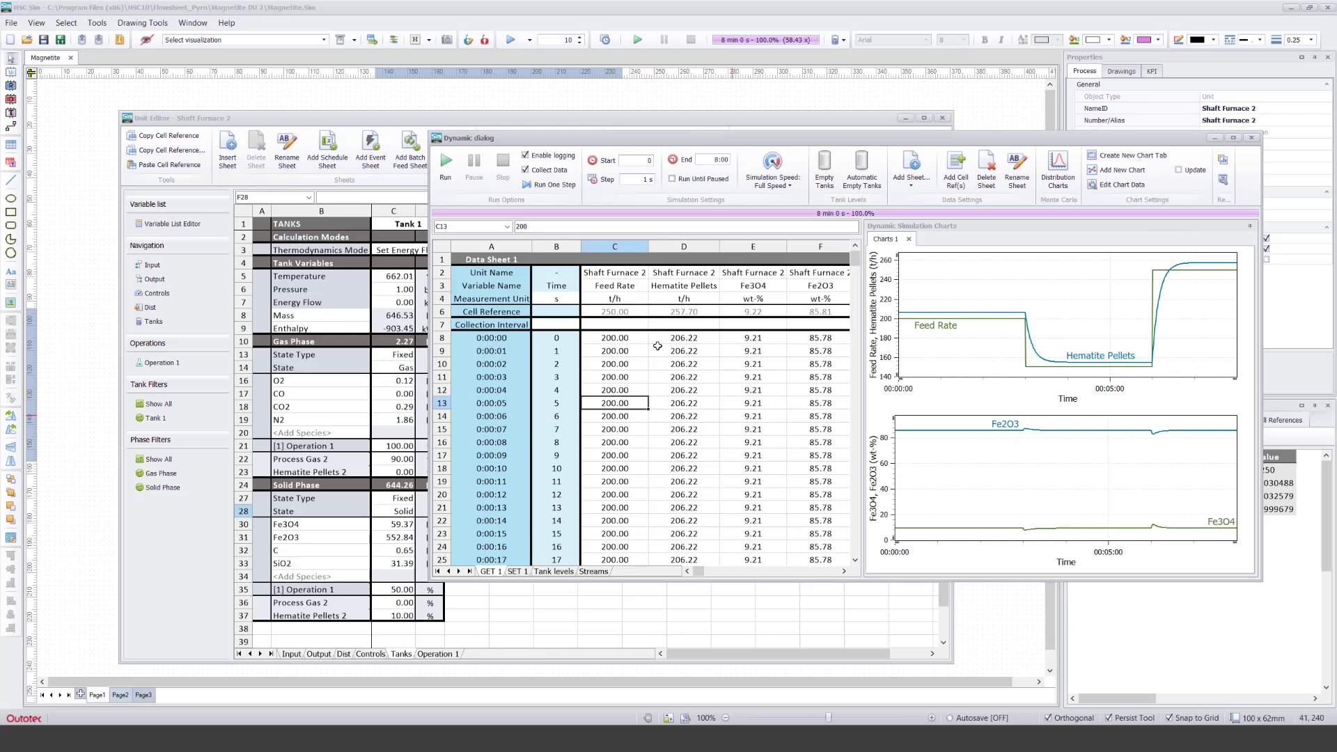
Step: Compare the SET 1 feed rate schedule with the data collected in GET 1 and the charts
{"action": "left_click", "coordinate": [611, 453]}
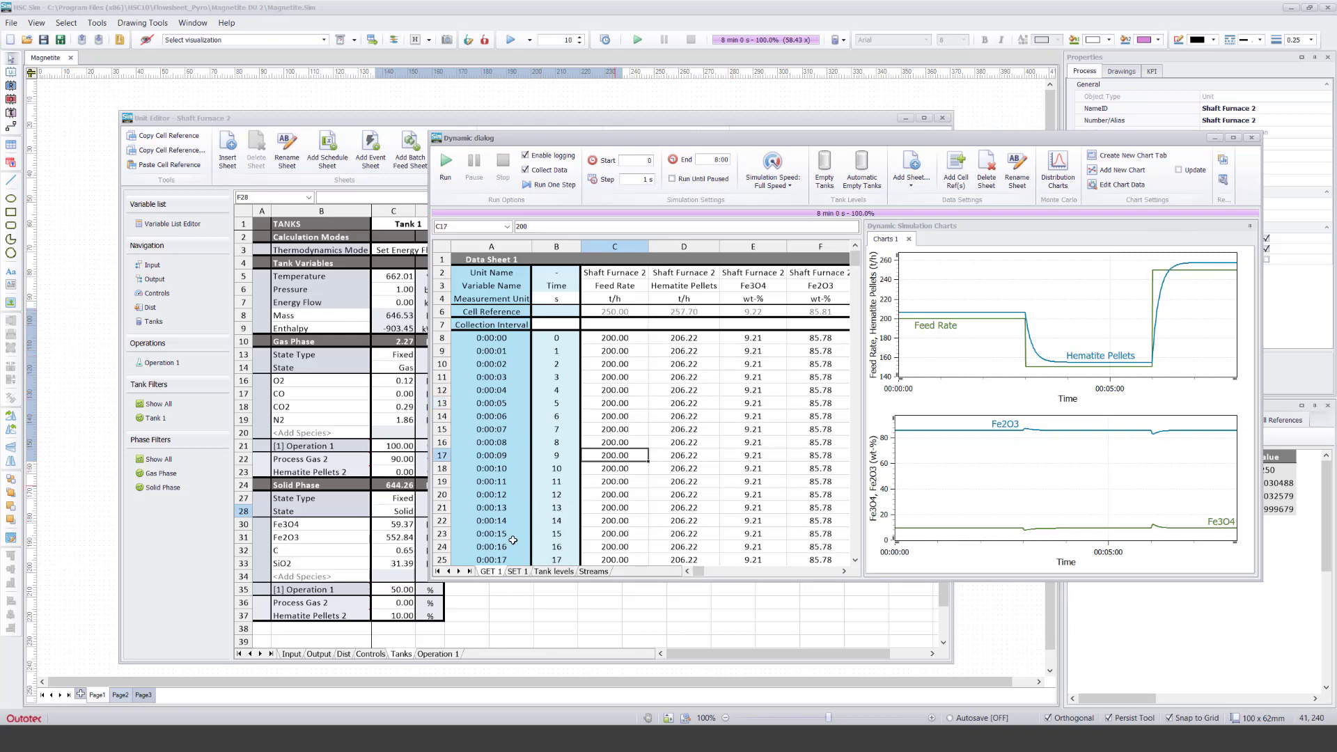
{"action": "left_click", "coordinate": [521, 571]}
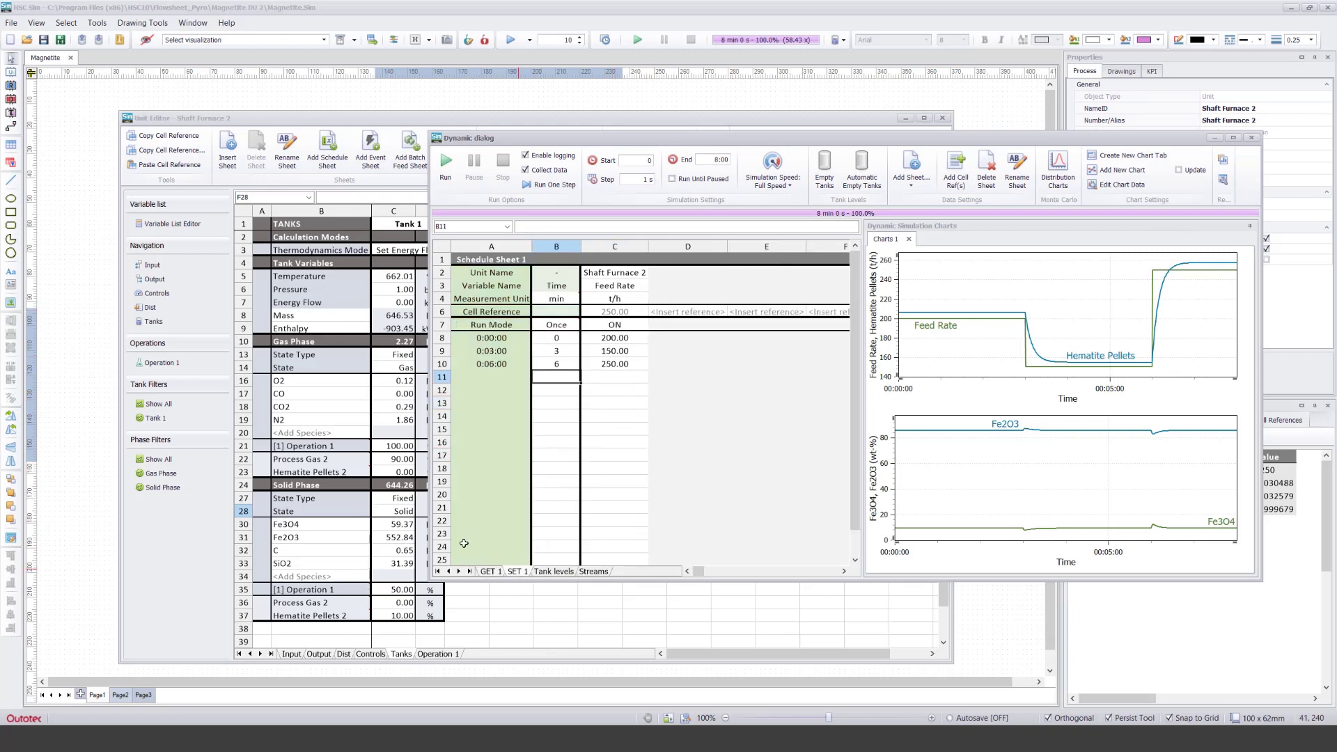
{"action": "left_click", "coordinate": [490, 572]}
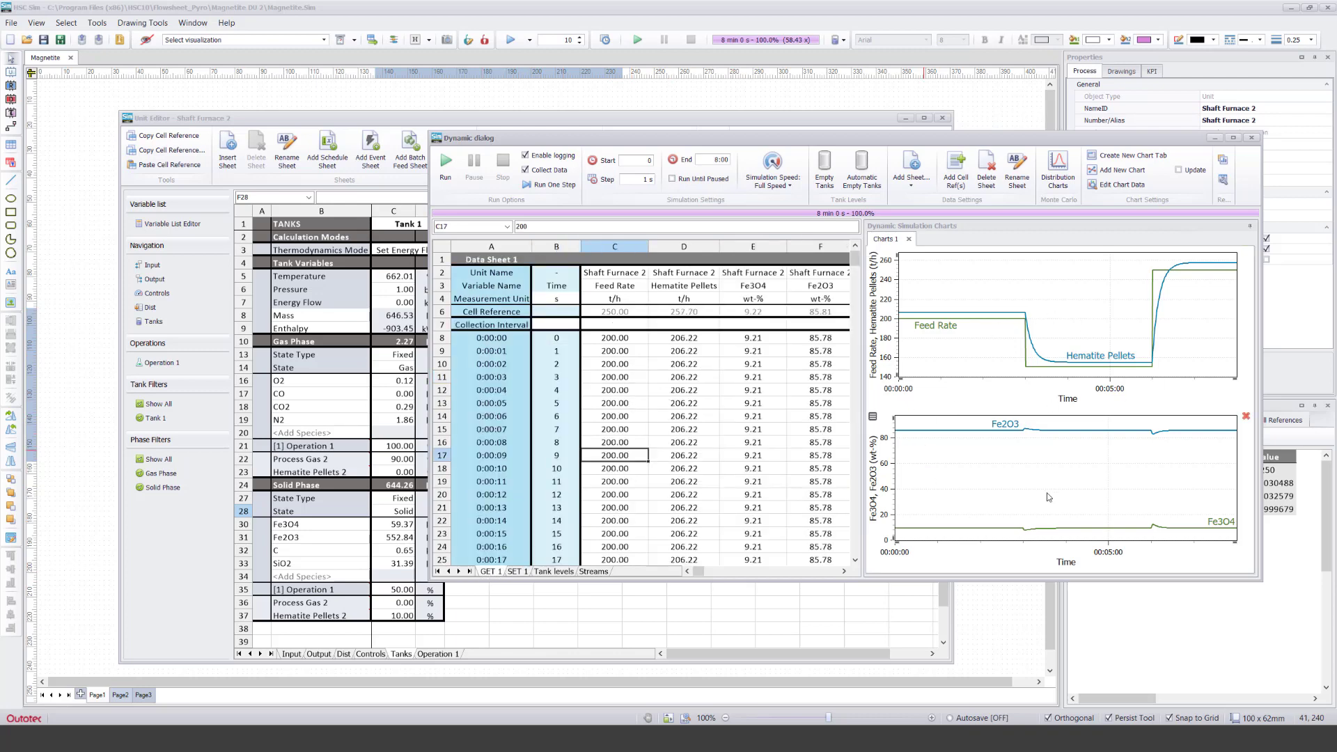
{"action": "left_click", "coordinate": [611, 413]}
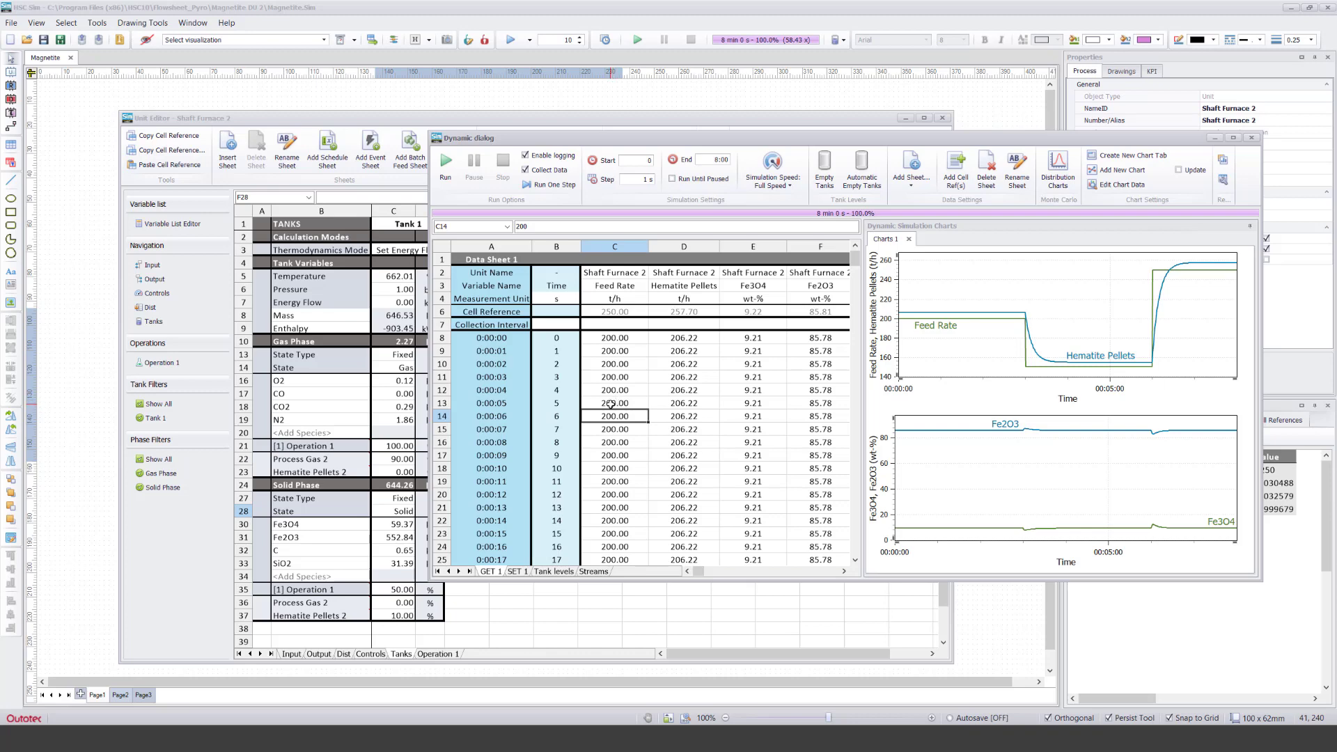
Step: Close the Dynamic dialog and Shaft Furnace 2's unit editor, and clear the selection on the flowsheet
{"action": "left_click", "coordinate": [1251, 137]}
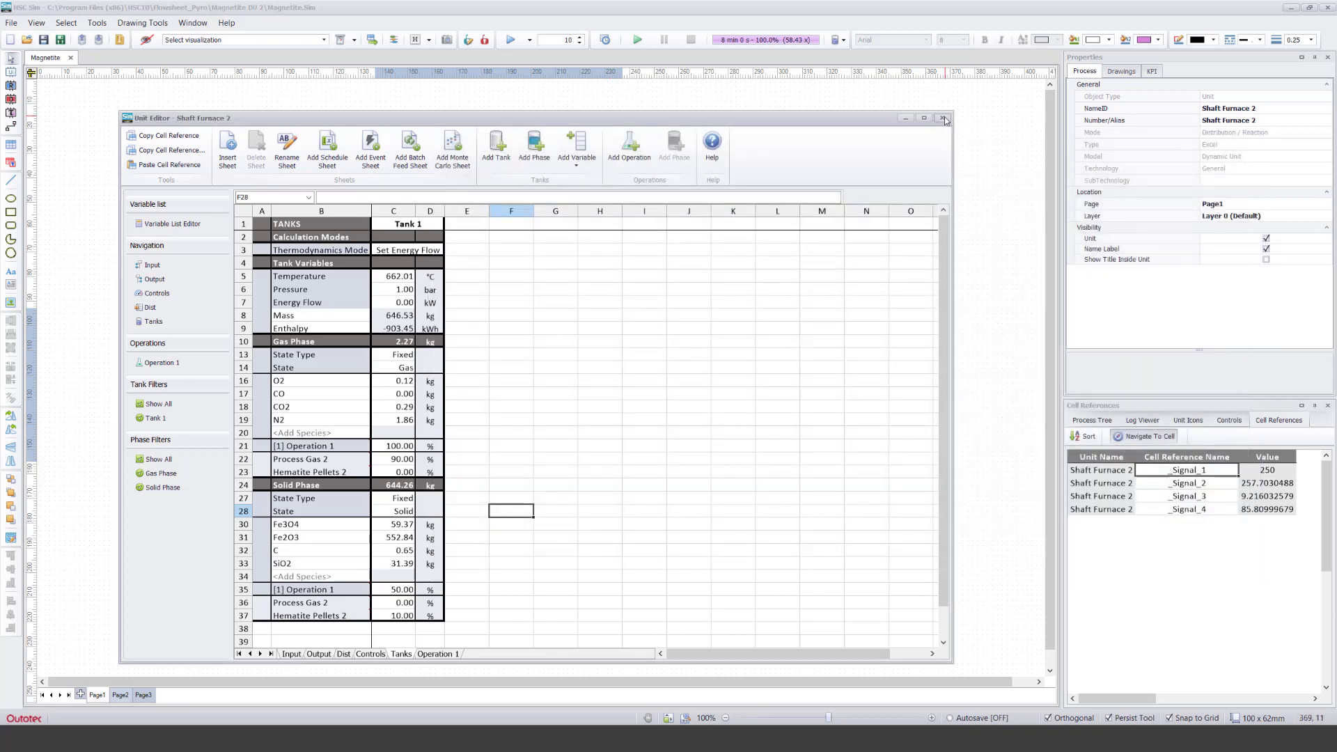
{"action": "left_click", "coordinate": [942, 117]}
{"action": "left_click", "coordinate": [724, 497]}
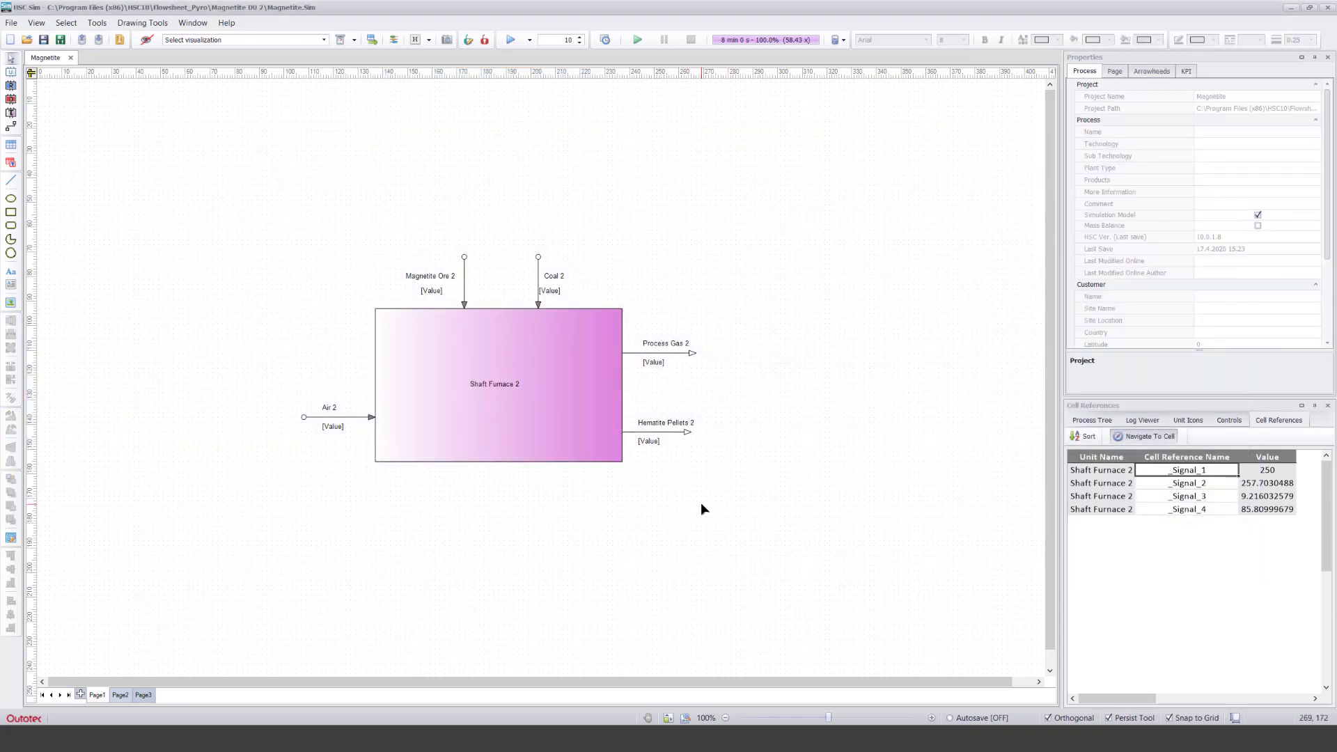